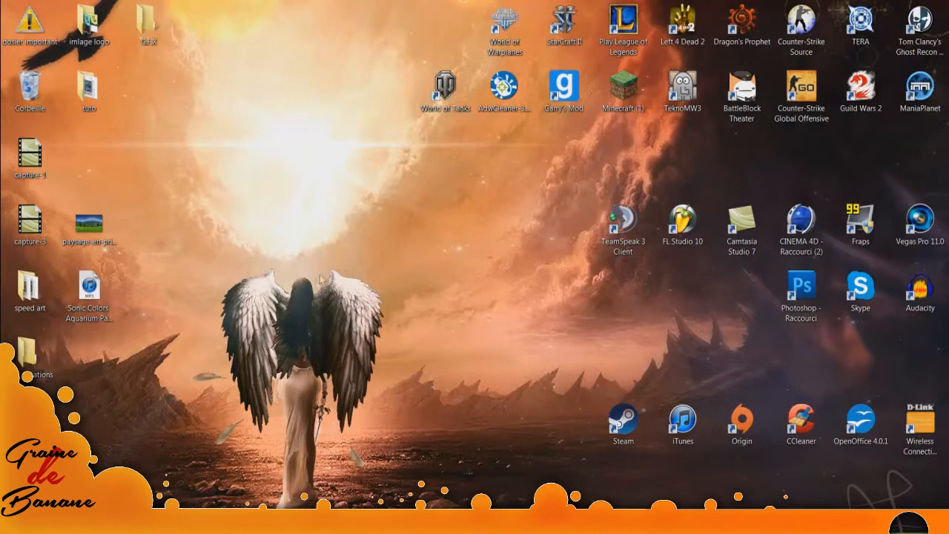
pyautogui.moveTo(188, 241); pyautogui.dragTo(381, 266)
pyautogui.moveTo(214, 257); pyautogui.dragTo(381, 469)
pyautogui.moveTo(155, 249); pyautogui.dragTo(454, 490)
pyautogui.moveTo(89, 93); pyautogui.dragTo(148, 93)
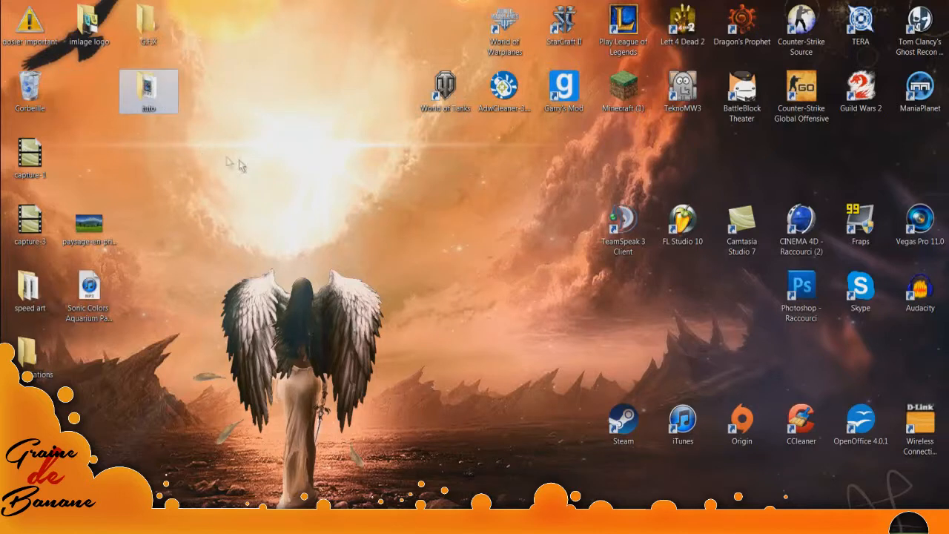
pyautogui.moveTo(219, 80); pyautogui.dragTo(86, 112)
pyautogui.moveTo(139, 89); pyautogui.dragTo(89, 87)
pyautogui.click(158, 79)
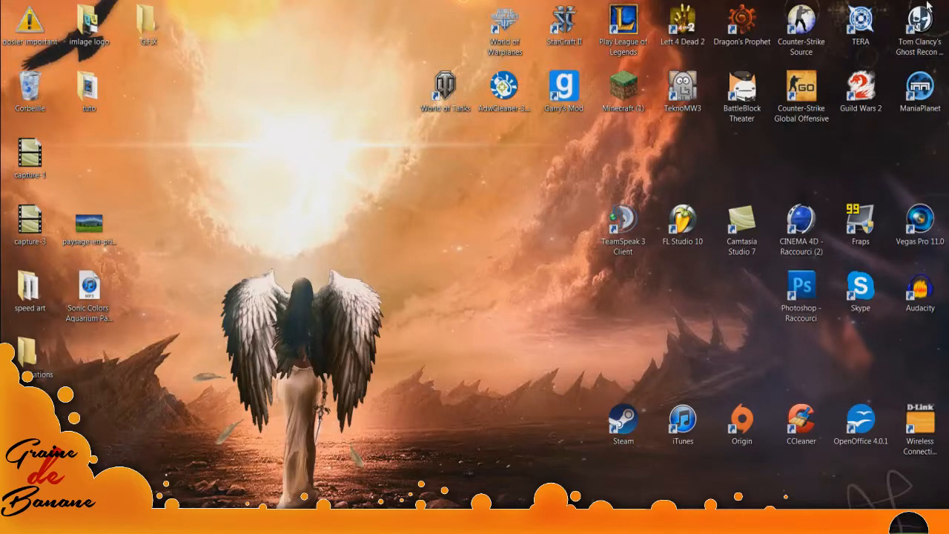
pyautogui.doubleClick(146, 22)
pyautogui.scroll(-3, 332, 91)
pyautogui.scroll(3, 337, 151)
pyautogui.moveTo(363, 38); pyautogui.dragTo(439, 1)
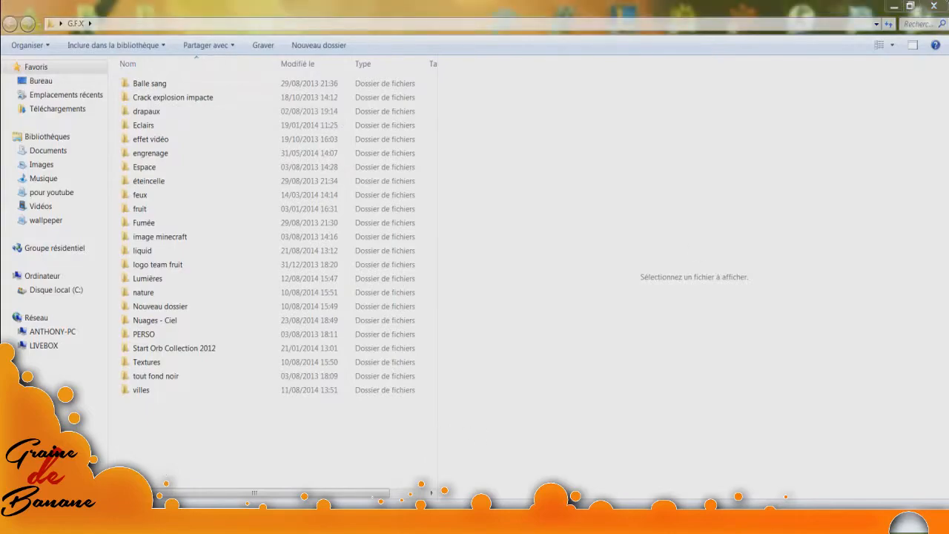
pyautogui.click(933, 6)
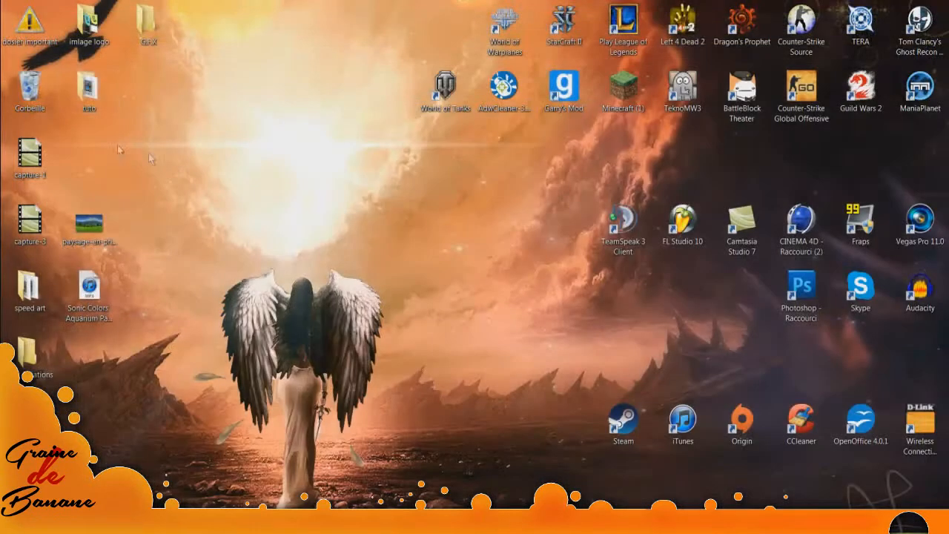
# - Open the G.F.X folder from the desktop and narrow the preview area so all the detail columns are shown
pyautogui.doubleClick(152, 30)
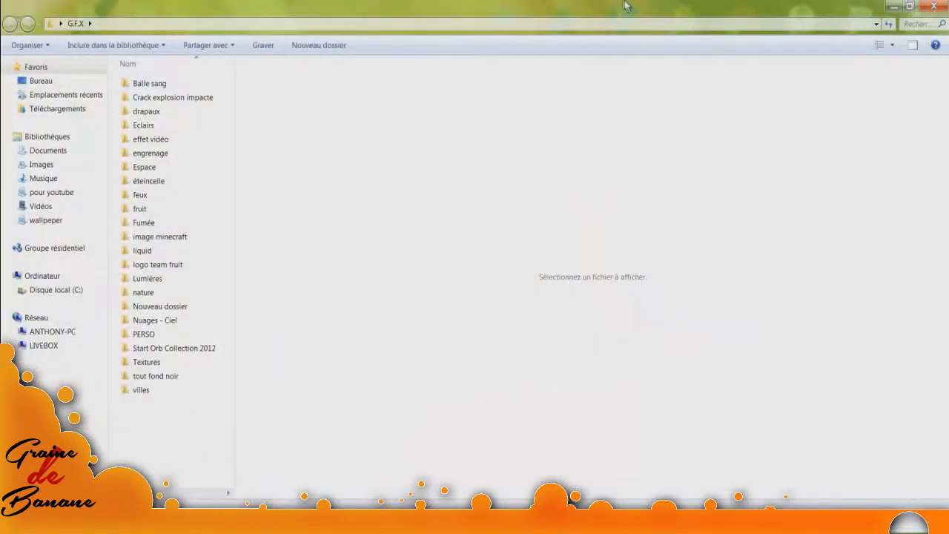
pyautogui.click(231, 272)
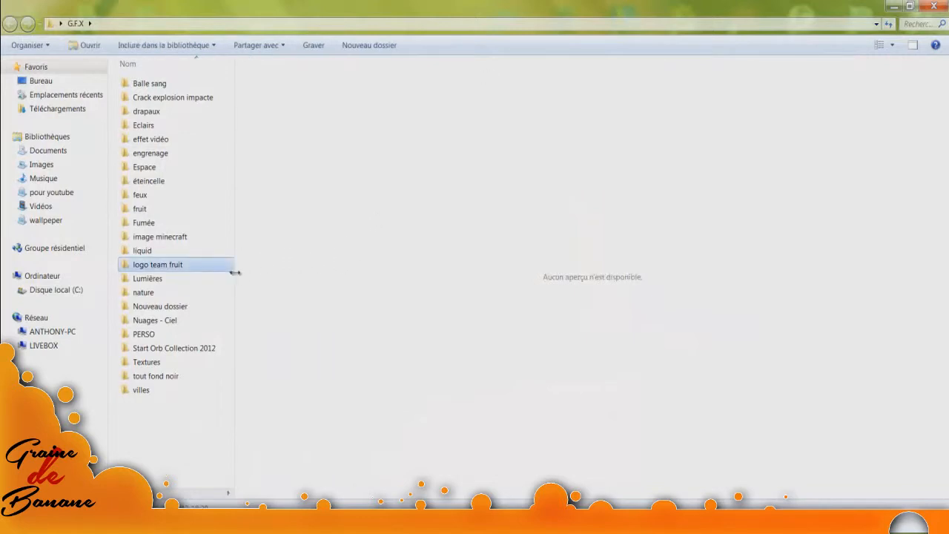
pyautogui.click(623, 298)
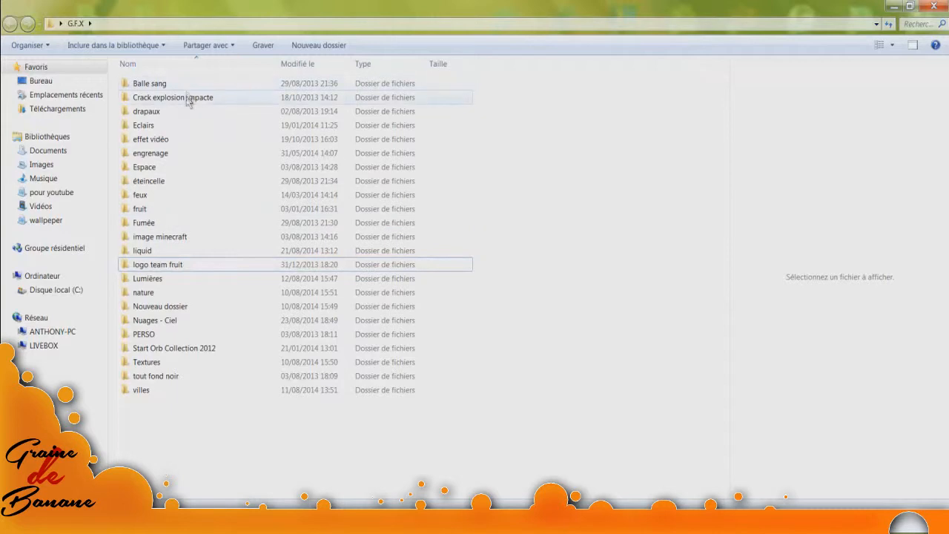
# - Look over the resource subfolders in G.F.X, going through the list from Balle sang to villes
pyautogui.moveTo(440, 420); pyautogui.dragTo(115, 65)
pyautogui.click(158, 85)
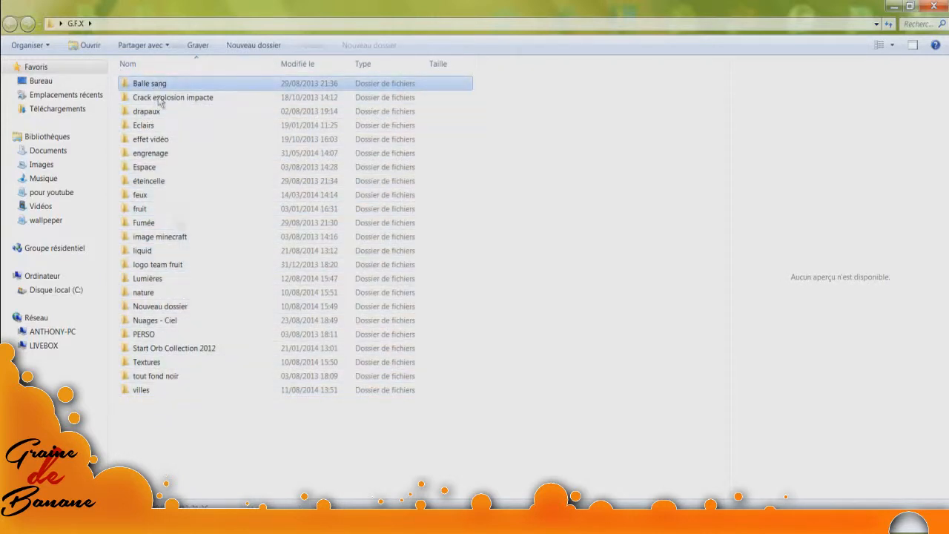
pyautogui.click(141, 391)
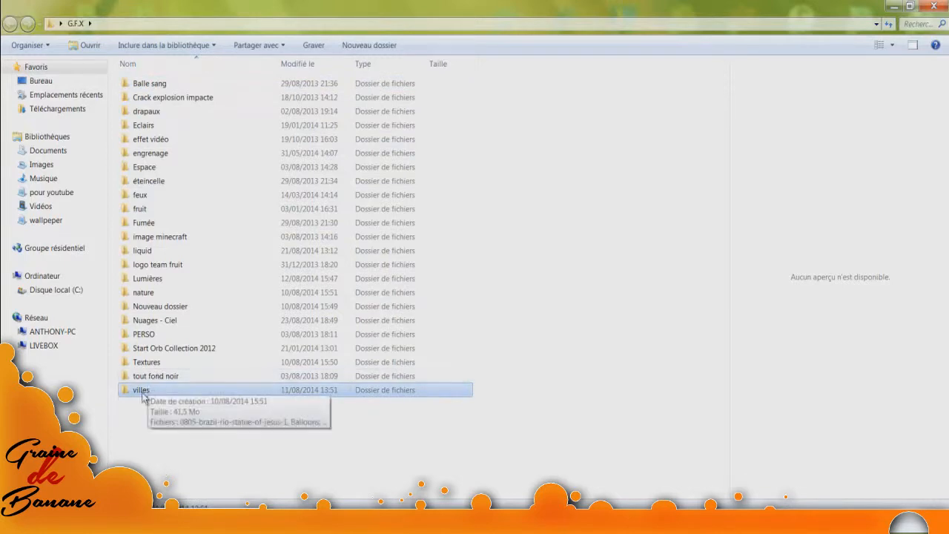
pyautogui.click(152, 377)
pyautogui.click(153, 364)
pyautogui.click(157, 349)
pyautogui.click(159, 335)
pyautogui.click(159, 320)
pyautogui.click(159, 306)
pyautogui.click(158, 293)
pyautogui.click(159, 279)
pyautogui.click(159, 265)
pyautogui.click(161, 251)
pyautogui.click(159, 223)
pyautogui.click(159, 210)
pyautogui.click(159, 181)
pyautogui.click(165, 155)
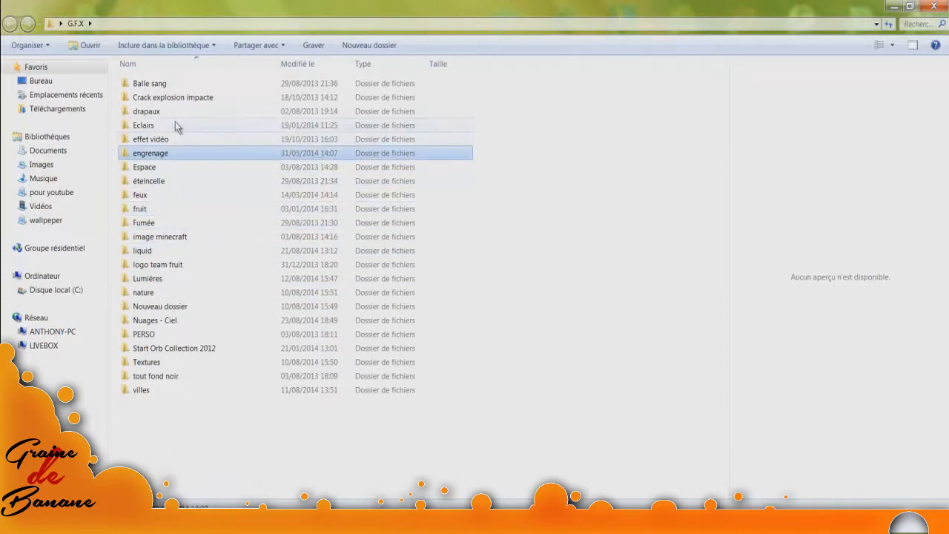
pyautogui.click(176, 125)
pyautogui.click(181, 111)
pyautogui.click(191, 97)
pyautogui.click(194, 84)
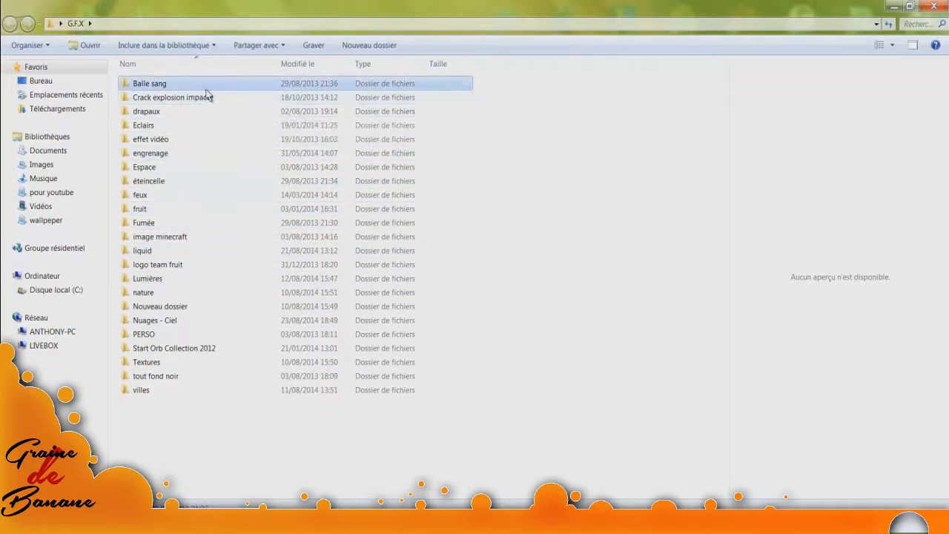
pyautogui.click(185, 111)
pyautogui.click(158, 126)
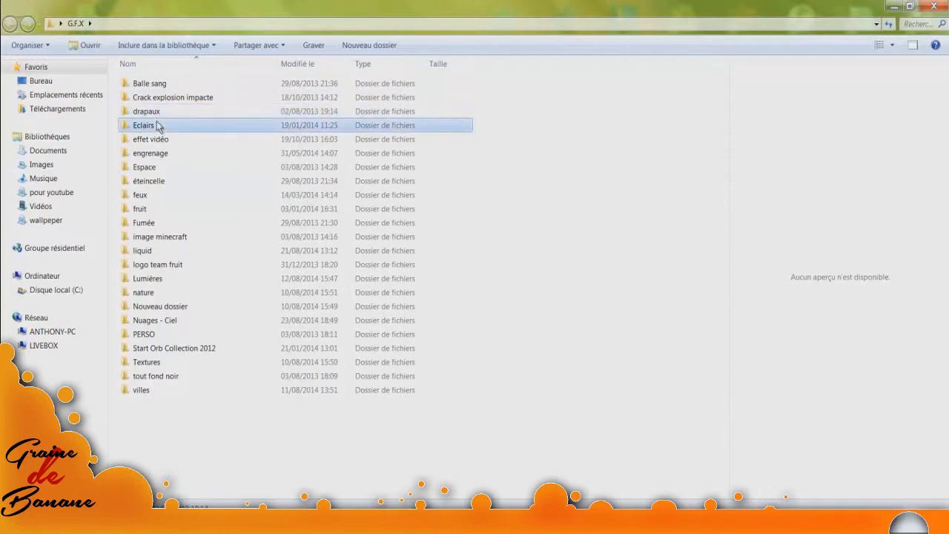
pyautogui.click(159, 140)
pyautogui.click(161, 167)
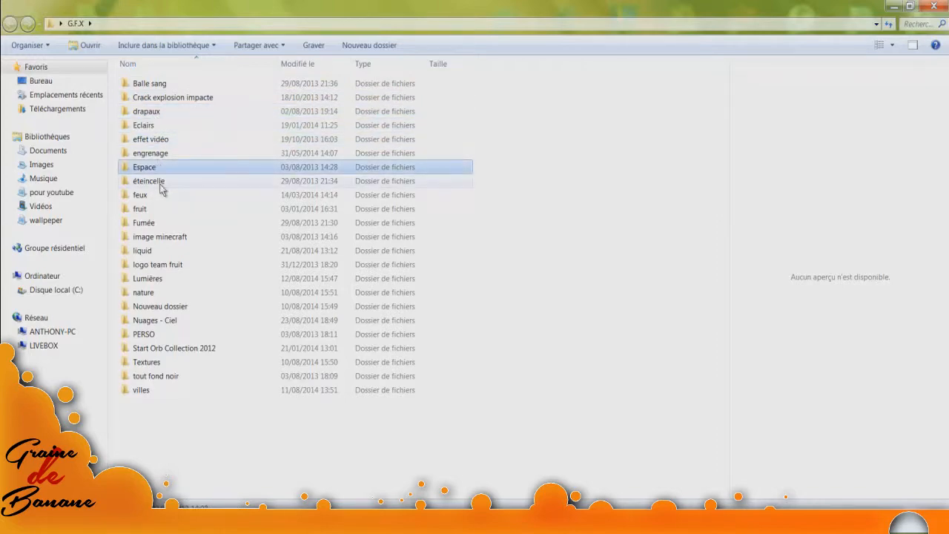
# - Open the Crack explosion impacte folder and view the crack images 11 and 3 at full size
pyautogui.click(175, 103)
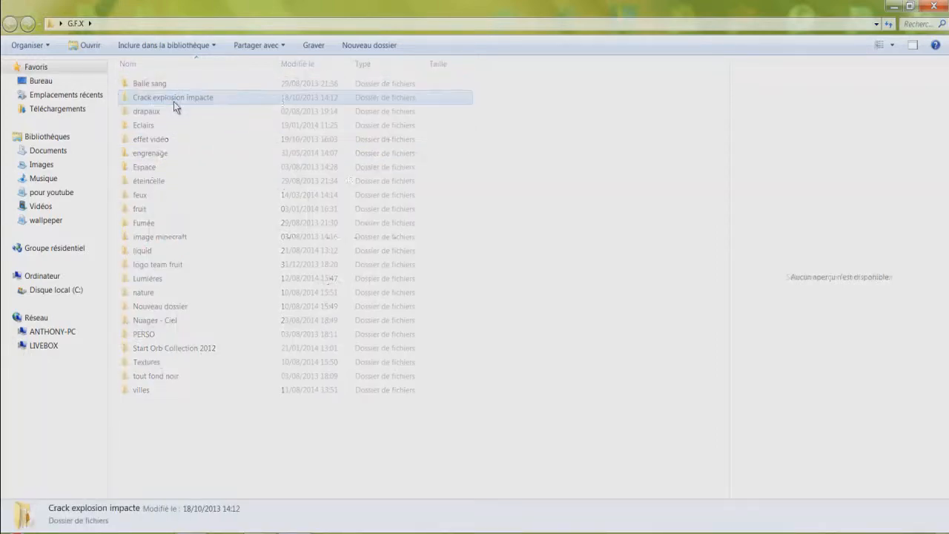
pyautogui.doubleClick(173, 101)
pyautogui.click(219, 152)
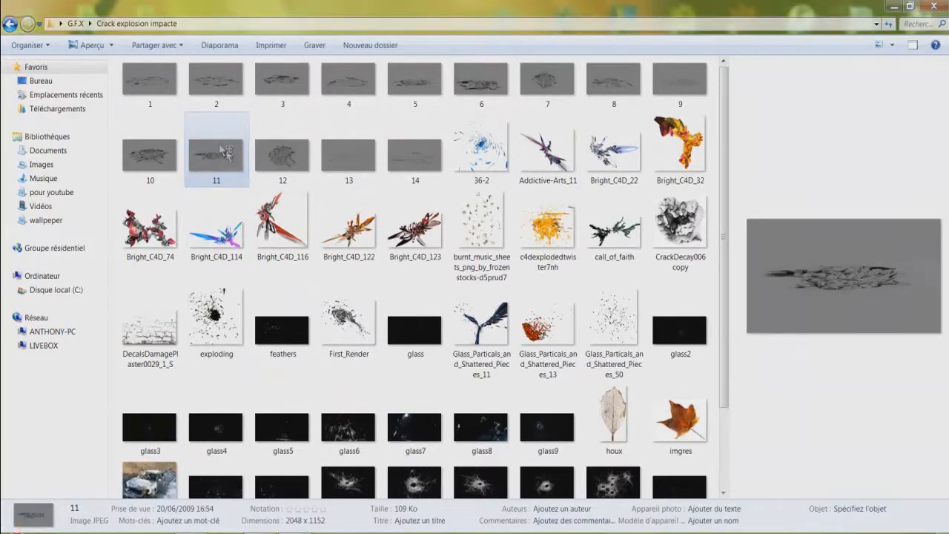
pyautogui.doubleClick(219, 144)
pyautogui.click(935, 6)
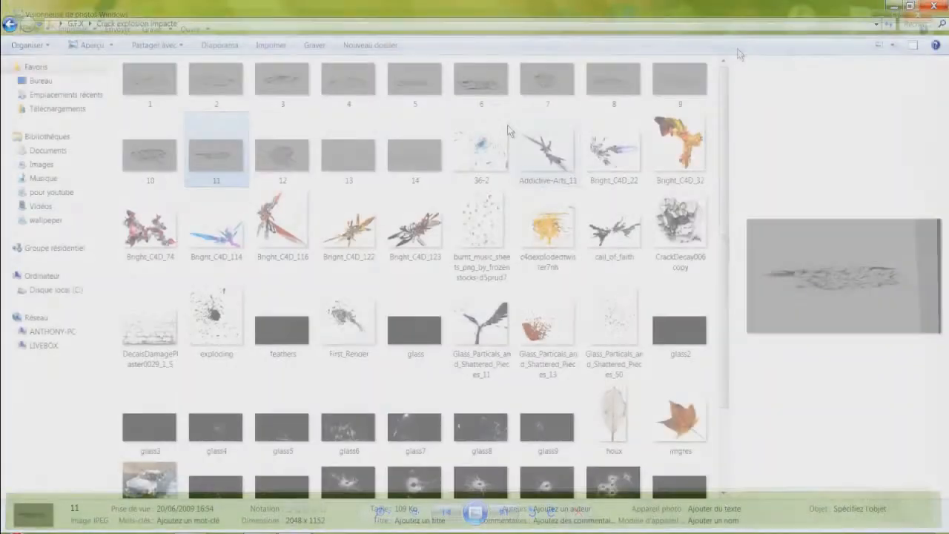
pyautogui.doubleClick(284, 76)
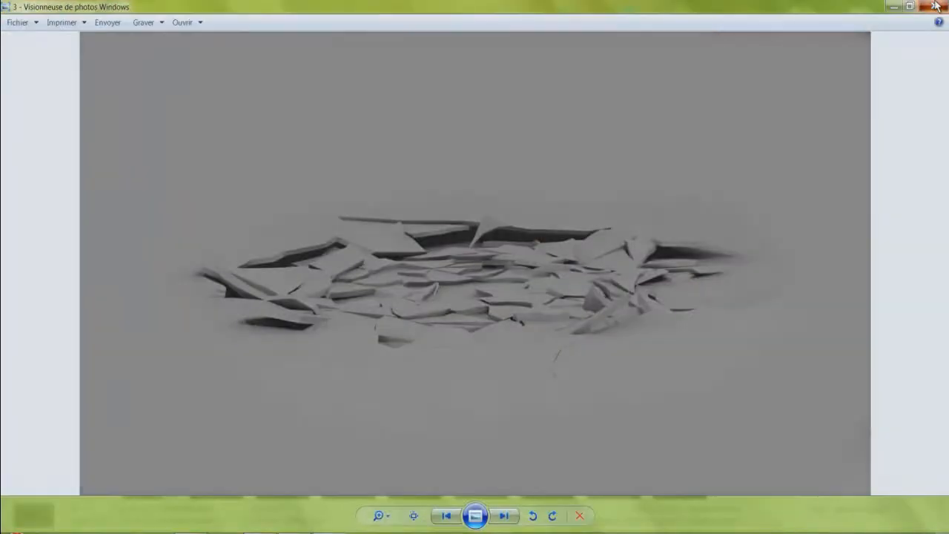
pyautogui.click(935, 6)
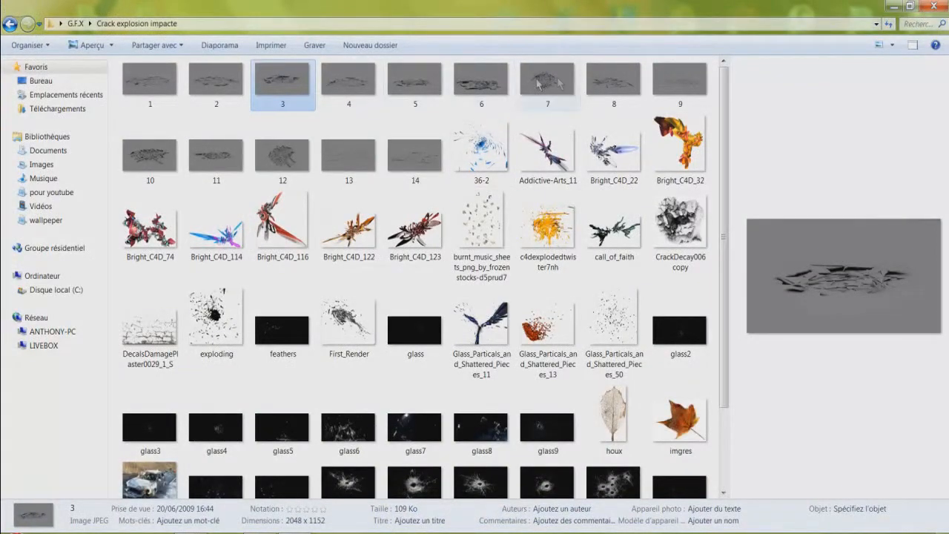
# - View the Windshield_Hole_03 image at full size, then return to the G.F.X folder
pyautogui.scroll(-2, 443, 137)
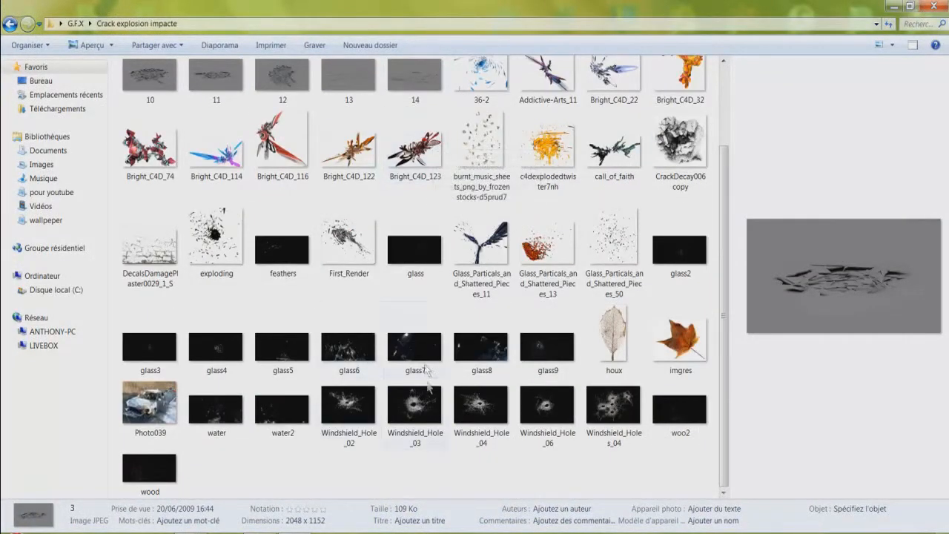
pyautogui.doubleClick(415, 406)
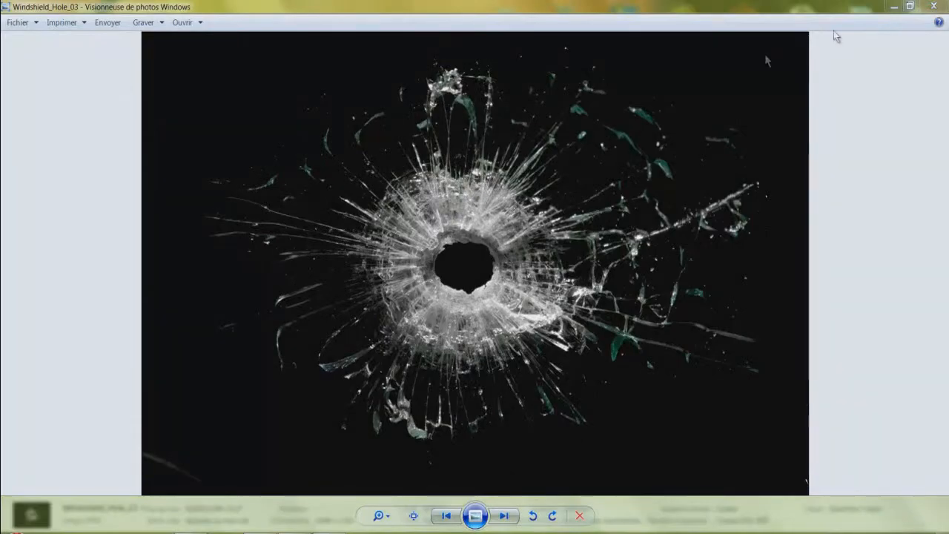
pyautogui.click(936, 6)
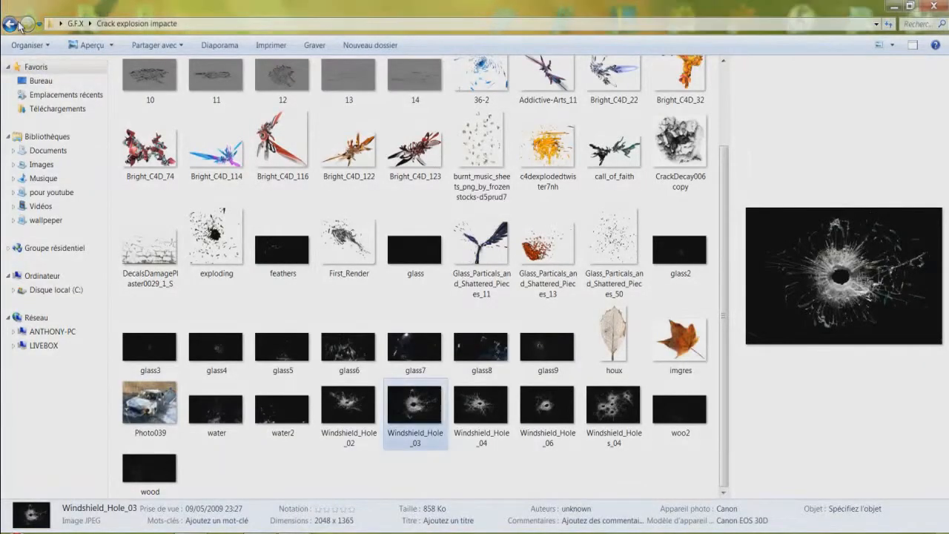
pyautogui.click(18, 27)
# - Browse the flag images in the drapaux folder from beginning to end and return to the G.F.X folder
pyautogui.doubleClick(146, 111)
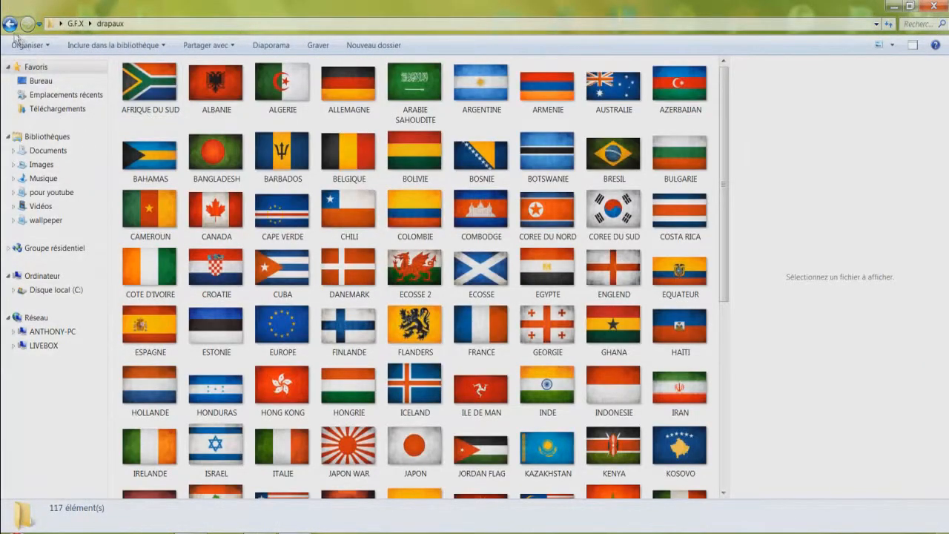
pyautogui.scroll(-7, 366, 347)
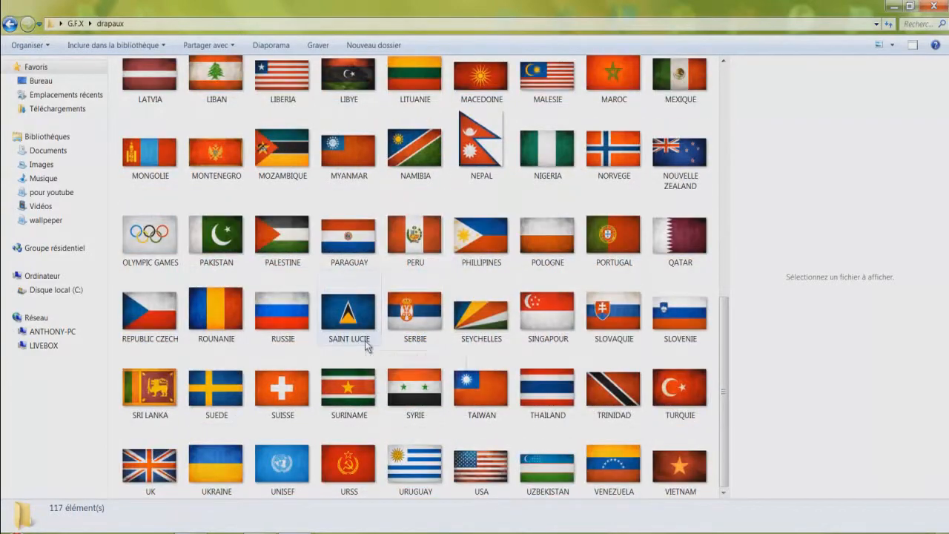
pyautogui.scroll(7, 366, 347)
pyautogui.scroll(-6, 364, 184)
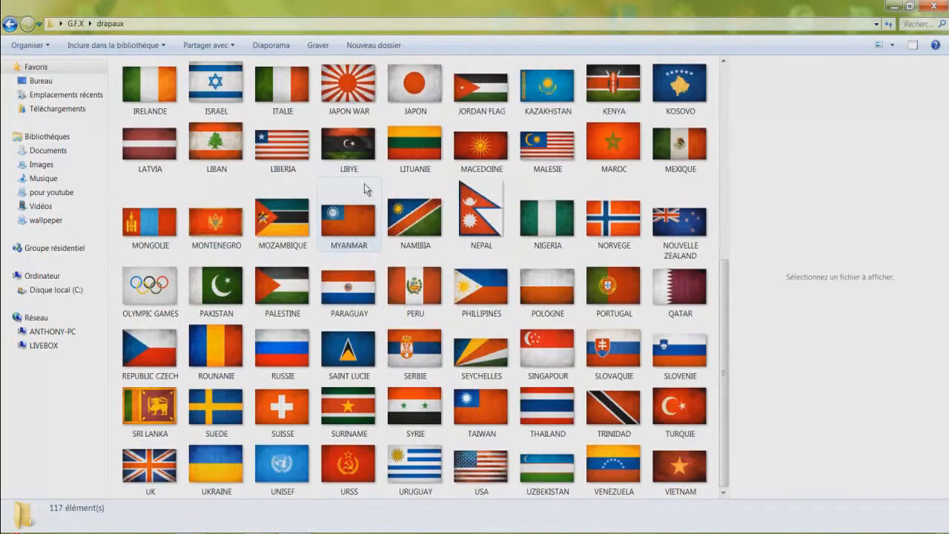
pyautogui.scroll(7, 380, 244)
pyautogui.moveTo(731, 176); pyautogui.dragTo(475, 207)
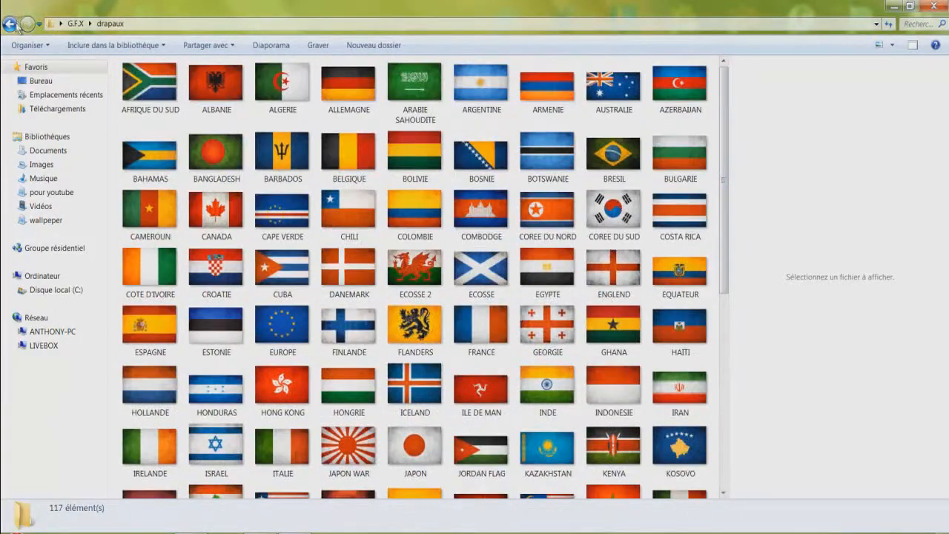
pyautogui.click(11, 25)
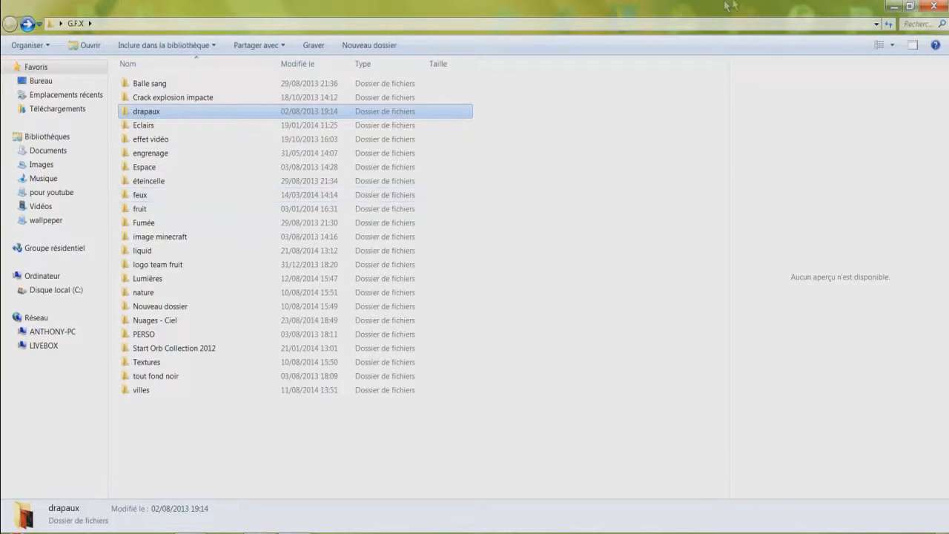
pyautogui.click(893, 8)
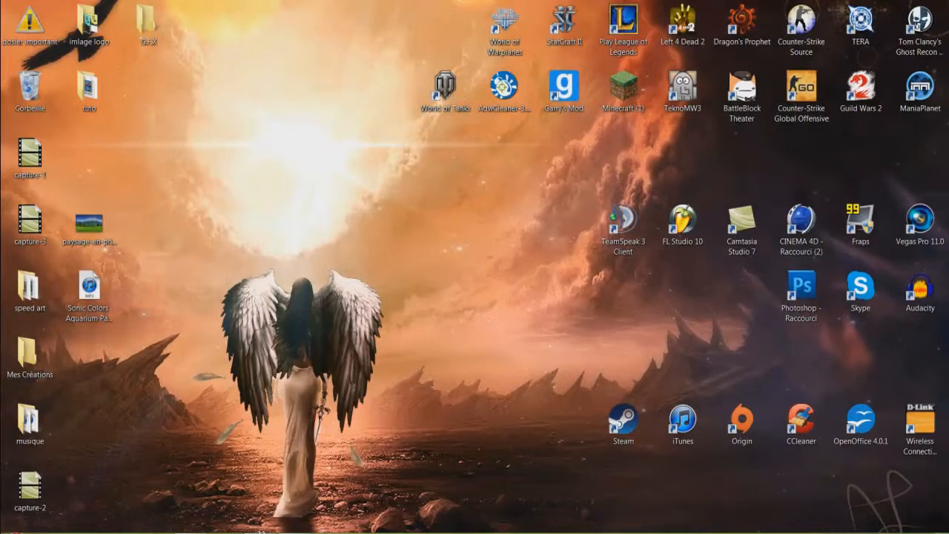
pyautogui.click(295, 532)
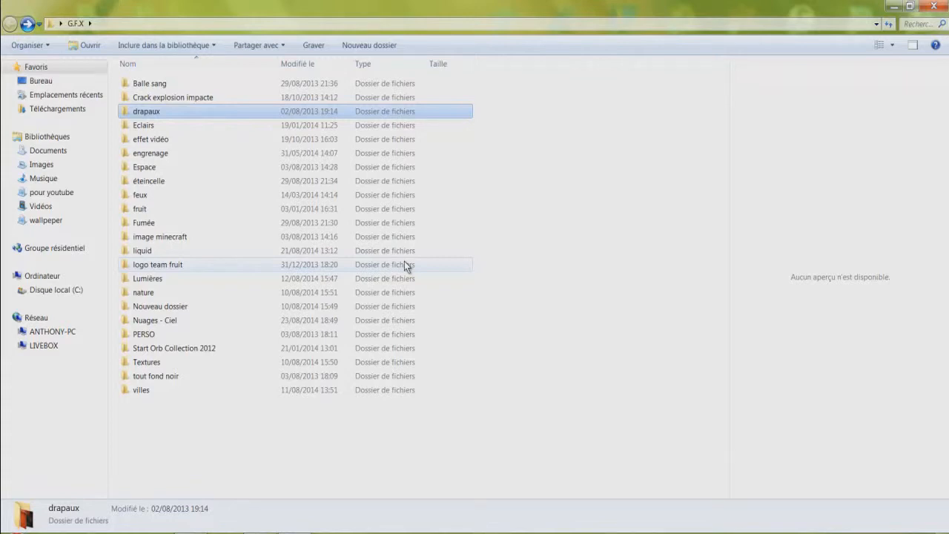
# - Open the Eclairs folder, preview Soma1, Soma15, Soma16, Soma2 and lightstrokes3, and return to the G.F.X folder
pyautogui.click(194, 126)
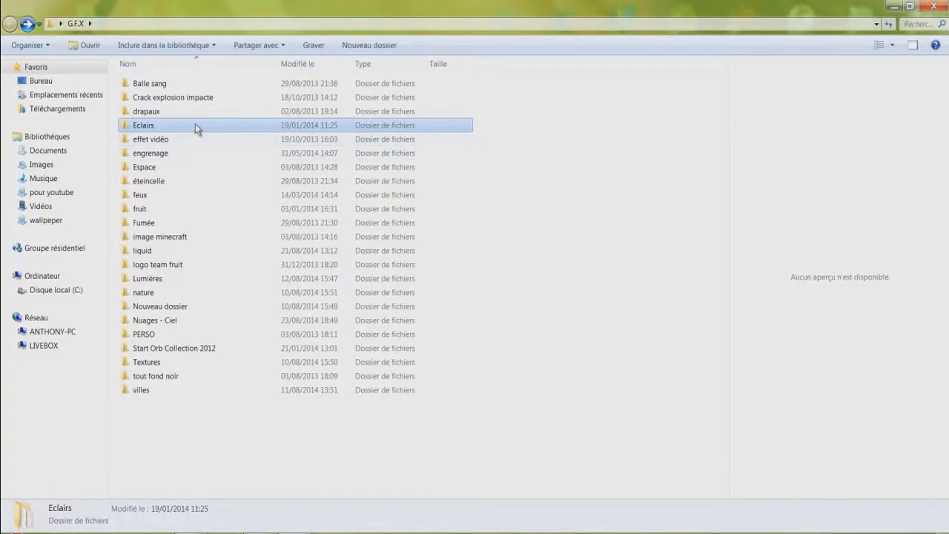
pyautogui.doubleClick(195, 128)
pyautogui.click(419, 265)
pyautogui.click(434, 334)
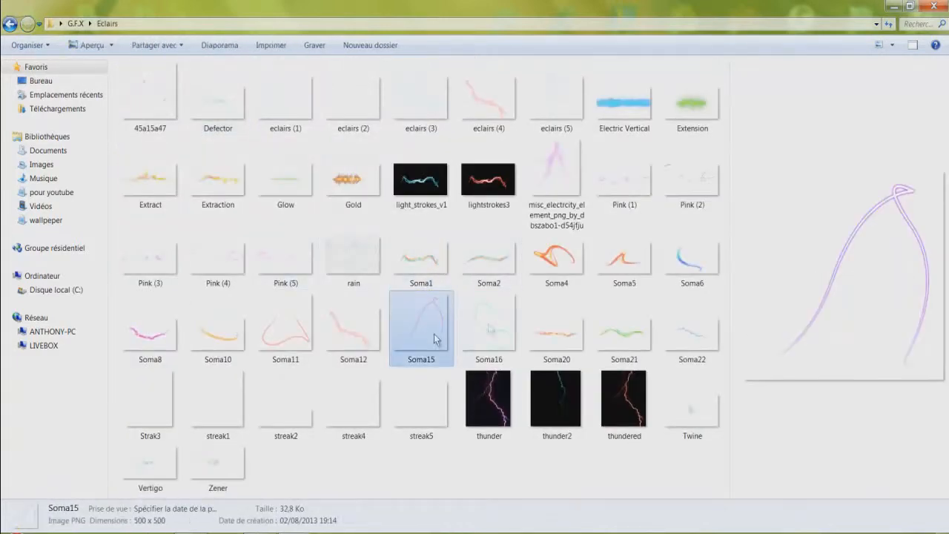
pyautogui.click(495, 323)
pyautogui.click(489, 260)
pyautogui.click(486, 182)
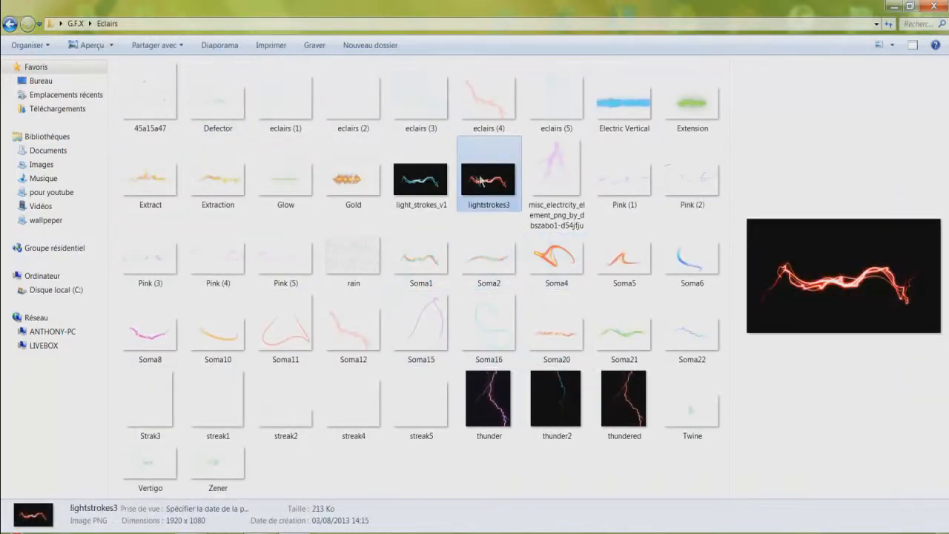
pyautogui.click(9, 24)
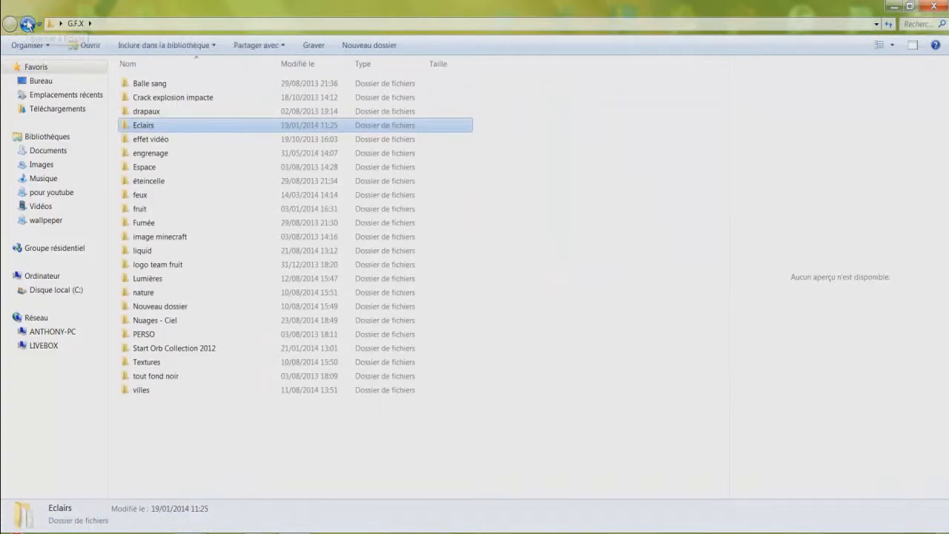
# - Look inside the effet vidéo and engrenage folders in turn, returning to the G.F.X folder after each
pyautogui.doubleClick(191, 141)
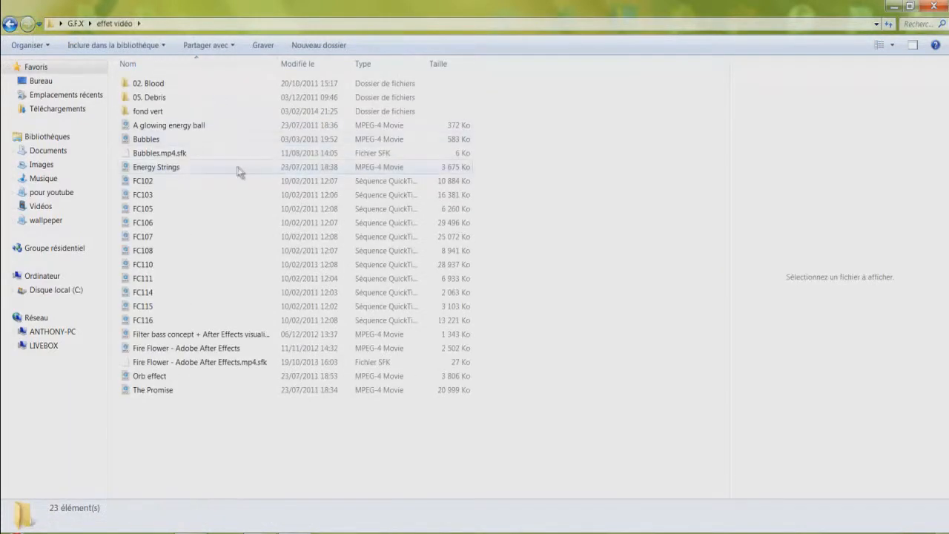
pyautogui.click(10, 23)
pyautogui.doubleClick(141, 153)
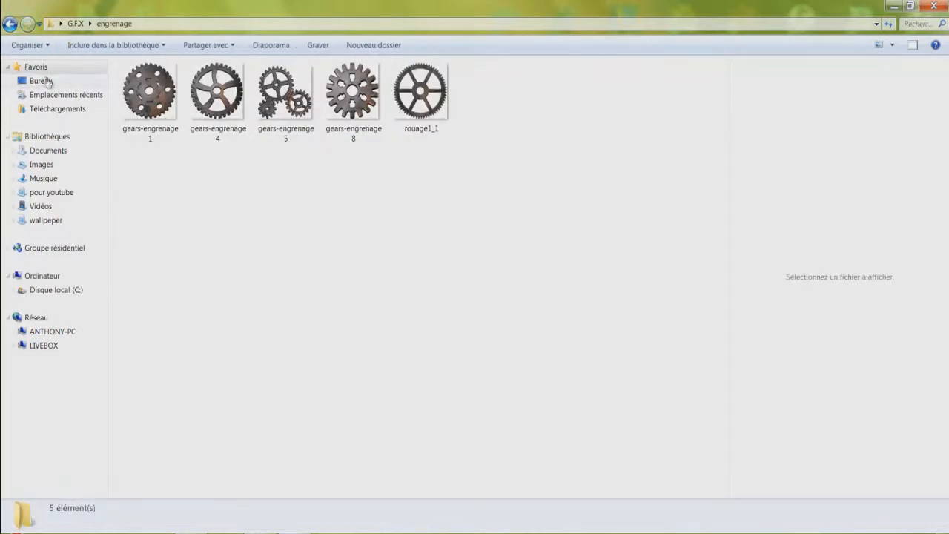
pyautogui.click(10, 24)
# - Look inside the éteincelle folder and return to the G.F.X folder
pyautogui.click(136, 186)
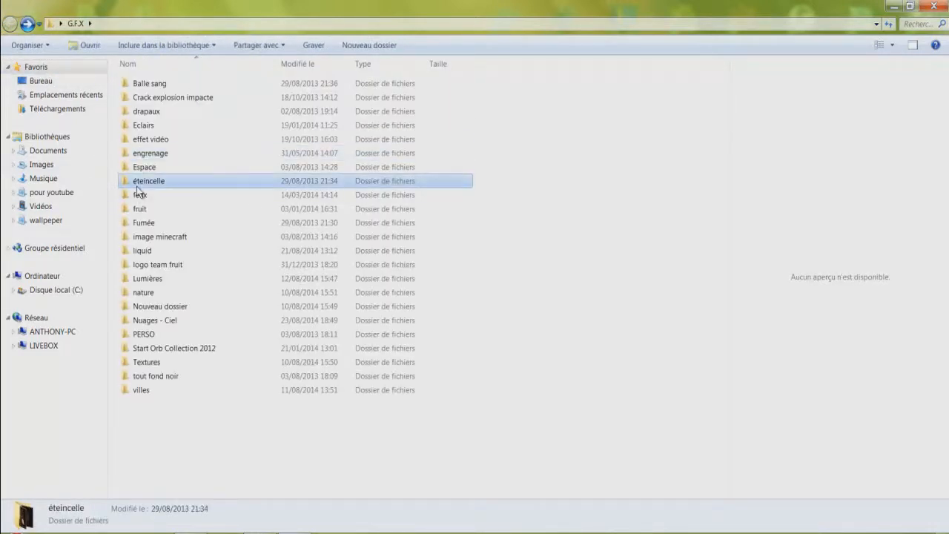
pyautogui.doubleClick(137, 186)
pyautogui.click(11, 25)
# - Browse the images in the Textures folder, going back up to the beginning, and return to the G.F.X folder
pyautogui.scroll(-1, 337, 285)
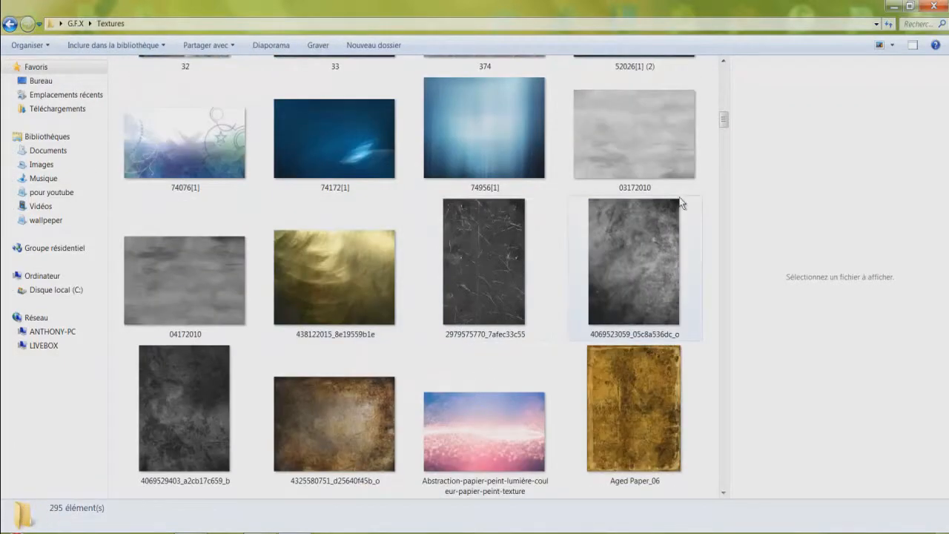
pyautogui.moveTo(727, 121); pyautogui.dragTo(739, 45)
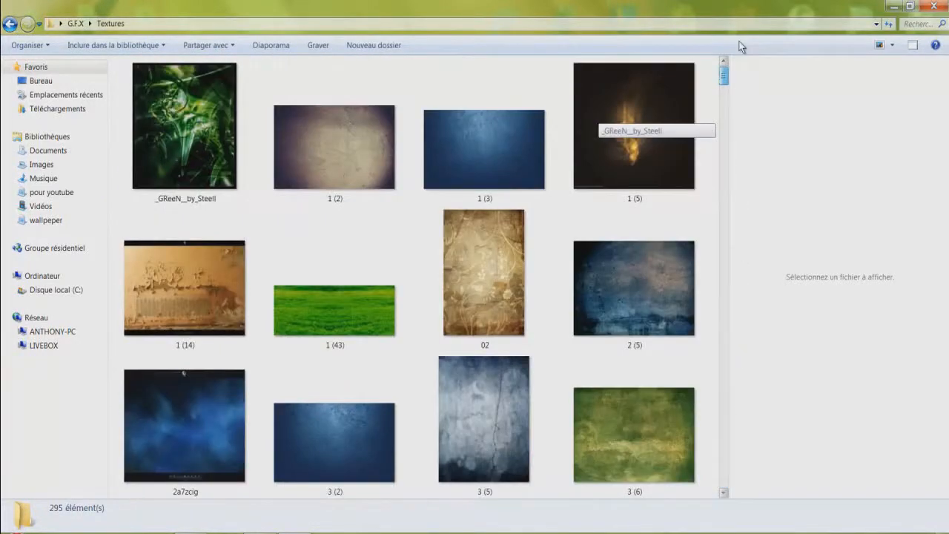
pyautogui.click(10, 23)
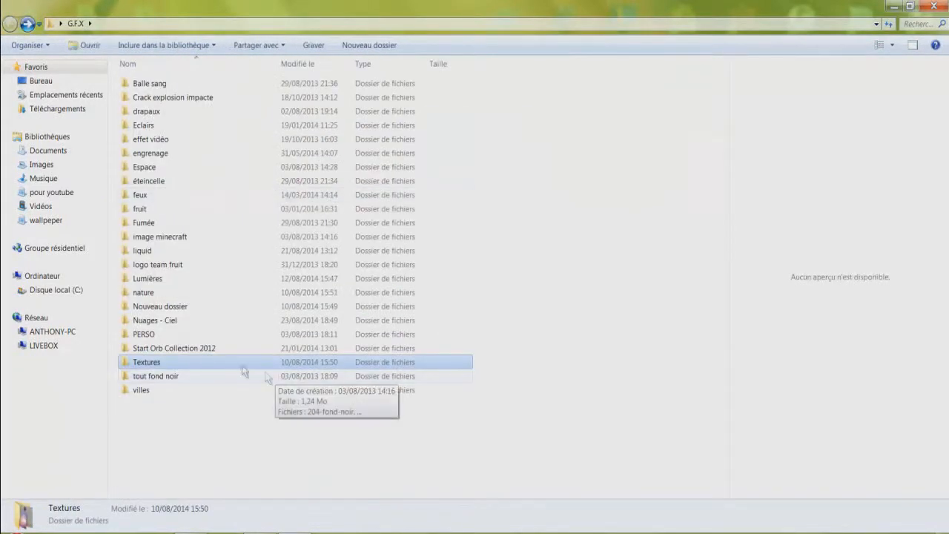
# - Open the PERSO folder and preview the V-ACIII-Connor, REraccooncity-3, REraccooncity-2 and REraccooncity-1 renders
pyautogui.doubleClick(174, 334)
pyautogui.moveTo(725, 159); pyautogui.dragTo(742, 212)
pyautogui.moveTo(723, 172); pyautogui.dragTo(724, 343)
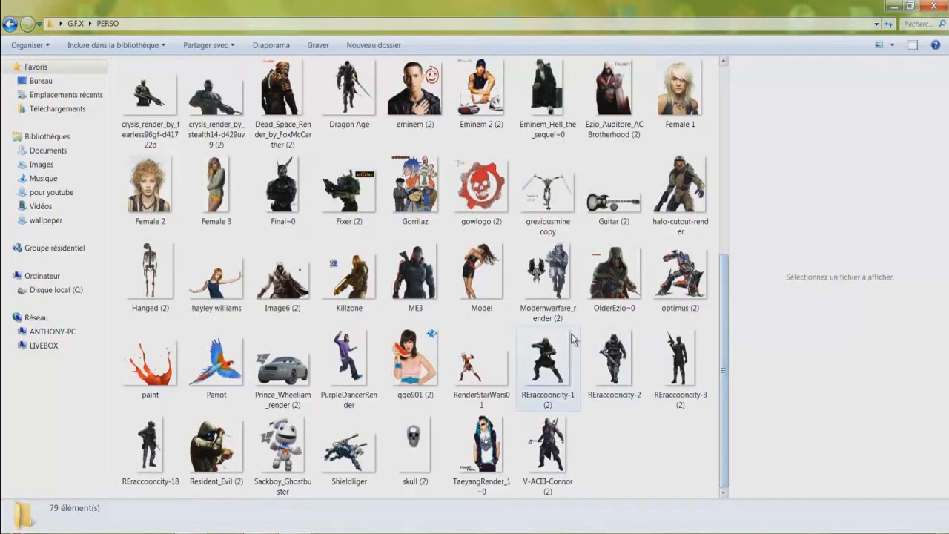
pyautogui.click(530, 449)
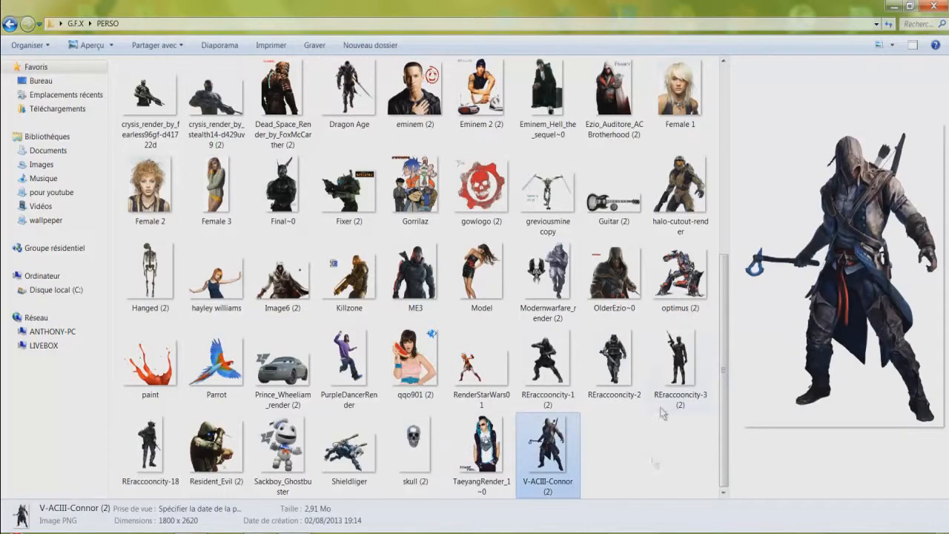
pyautogui.click(676, 363)
pyautogui.click(611, 360)
pyautogui.click(539, 357)
# - Preview the optimus, halo-cutout-render and Female 1 images in the PERSO folder and return to the G.F.X folder
pyautogui.click(678, 278)
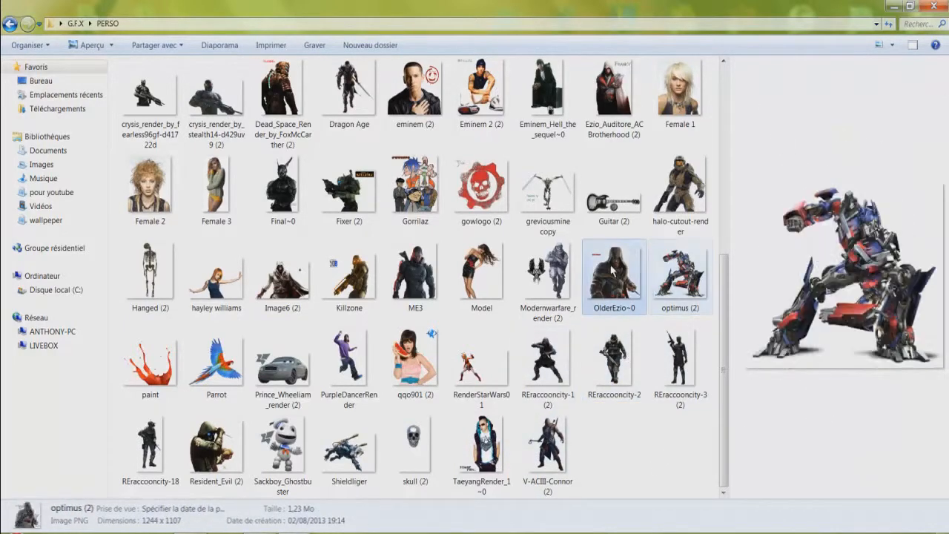
pyautogui.click(678, 185)
pyautogui.click(679, 93)
pyautogui.scroll(4, 671, 222)
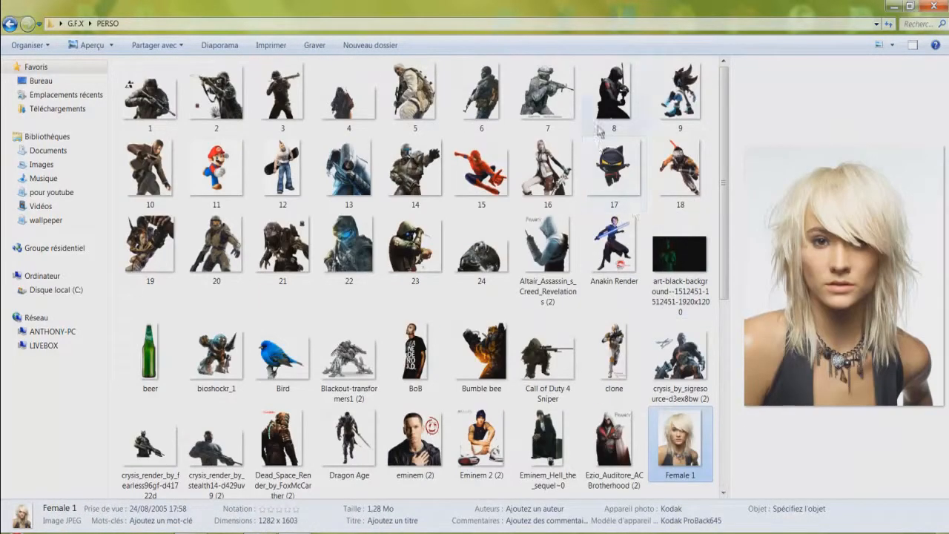
pyautogui.click(10, 24)
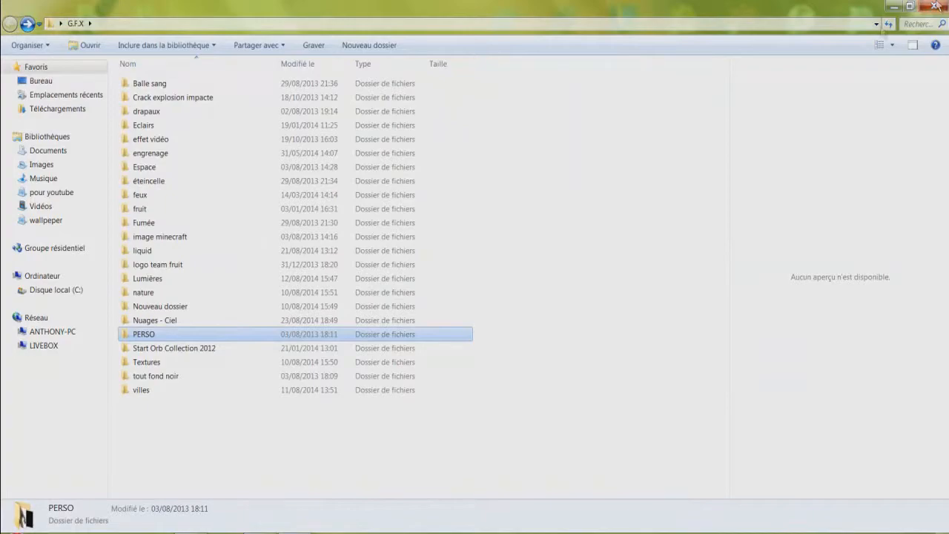
# - Switch from the G.F.X folder to the web browser and search Google Images for "paysage"
pyautogui.click(892, 6)
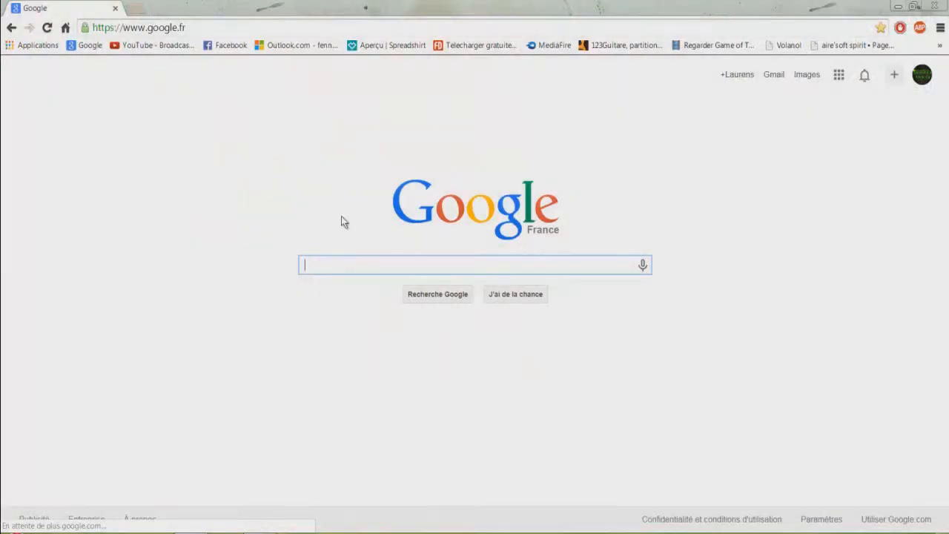
pyautogui.write('paysage')
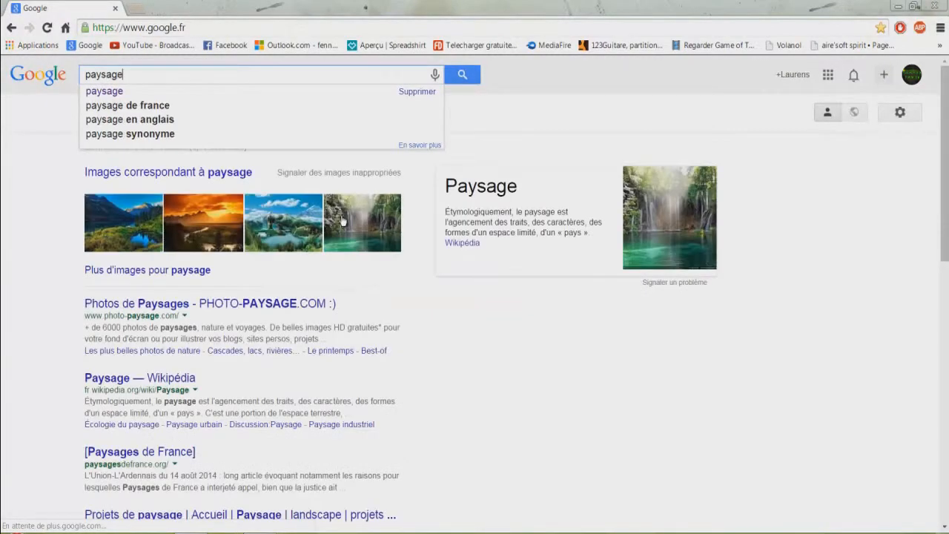
pyautogui.press('Return')
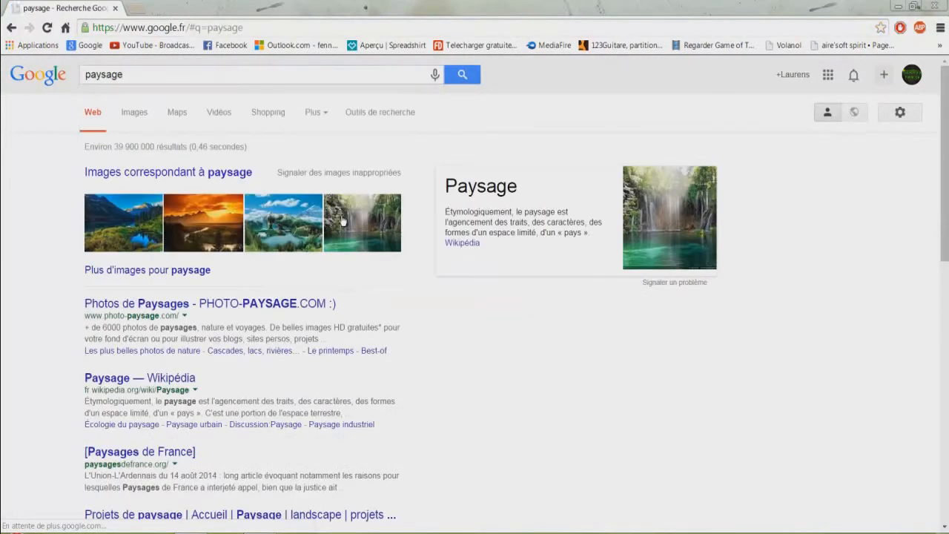
pyautogui.click(133, 115)
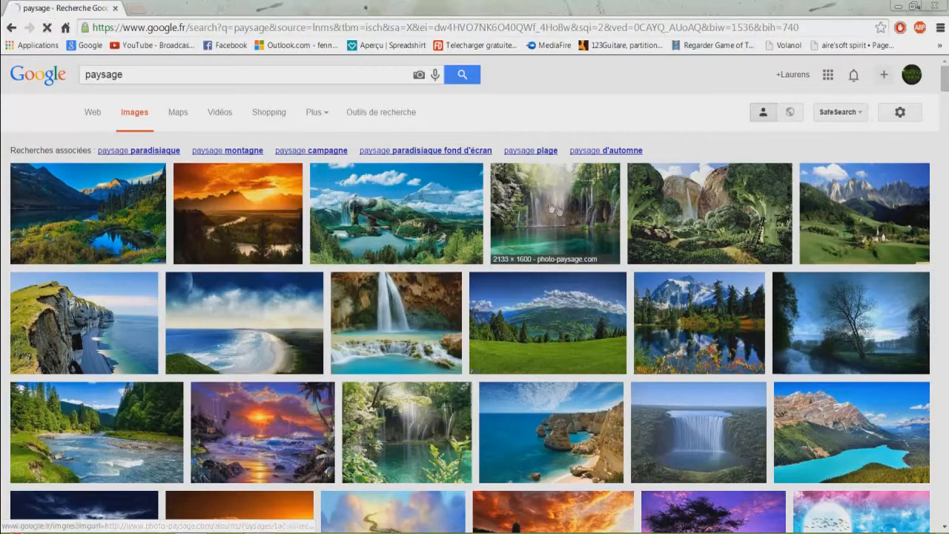
pyautogui.scroll(-1, 541, 205)
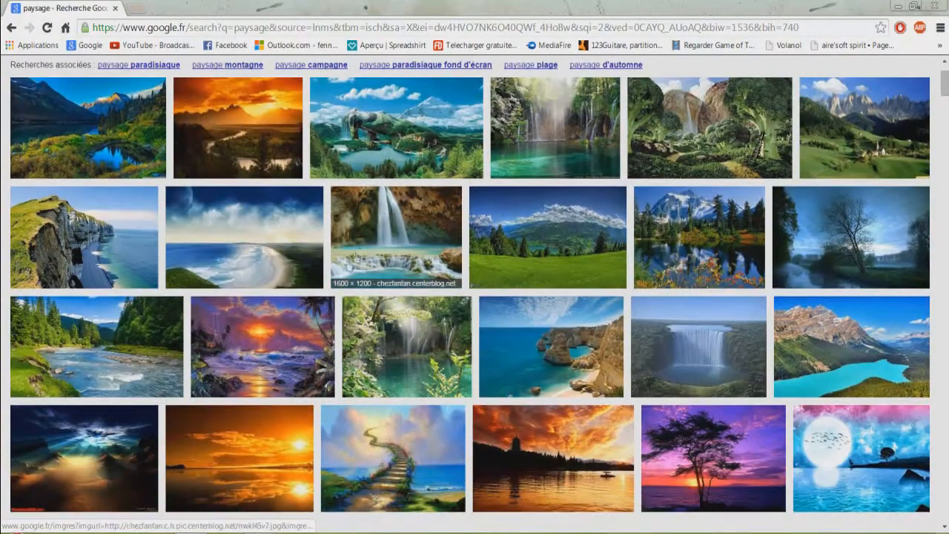
pyautogui.scroll(-2, 442, 263)
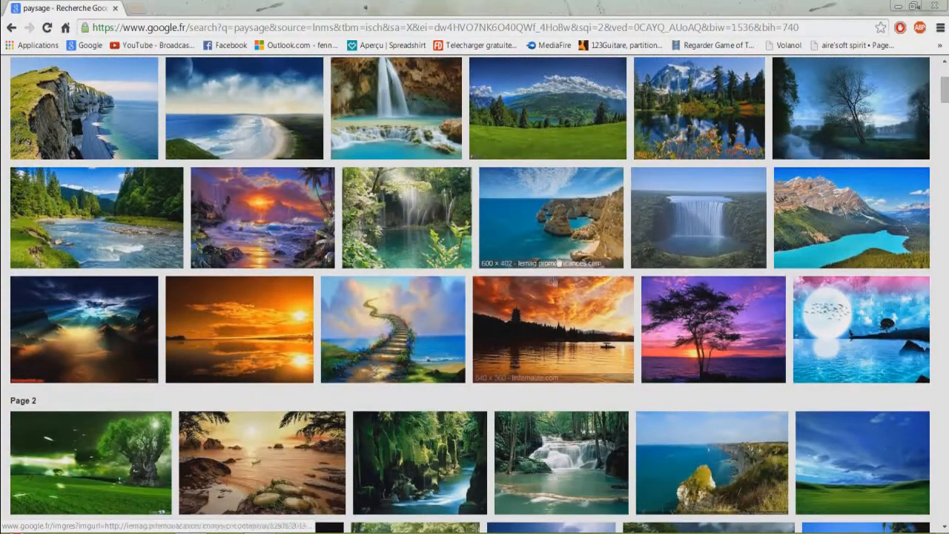
# - Open the green meadow and mountain image result and find the matching "paysage en printemps" picture on its source site
pyautogui.click(539, 125)
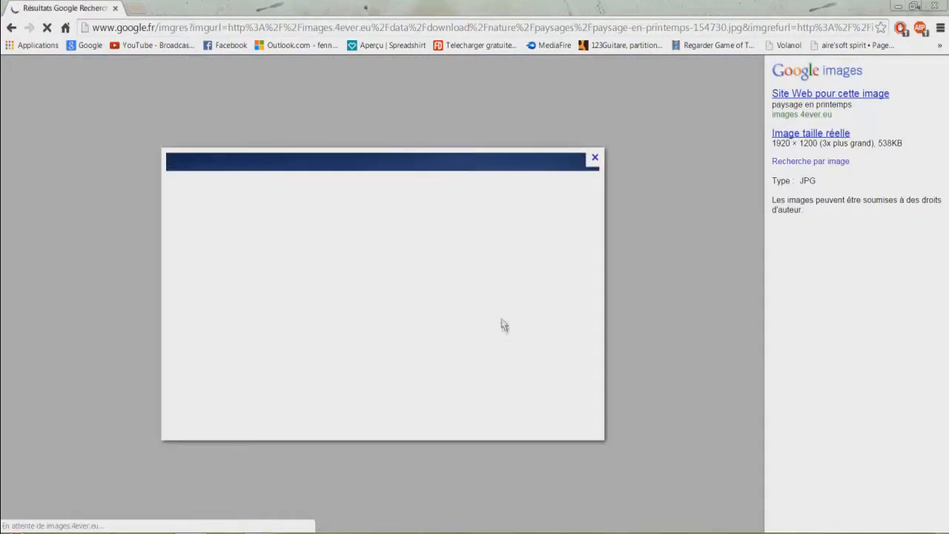
pyautogui.scroll(-3, 524, 304)
pyautogui.scroll(-3, 430, 260)
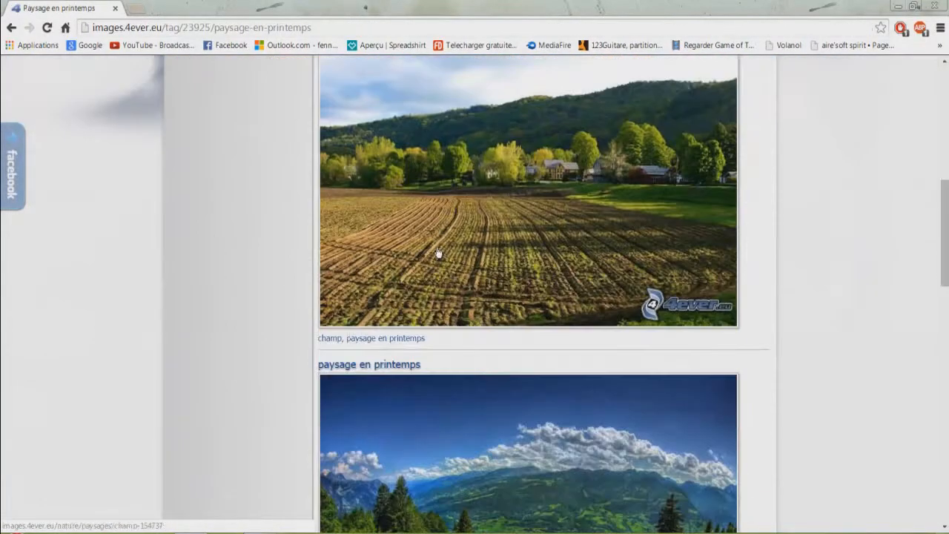
pyautogui.scroll(-3, 626, 287)
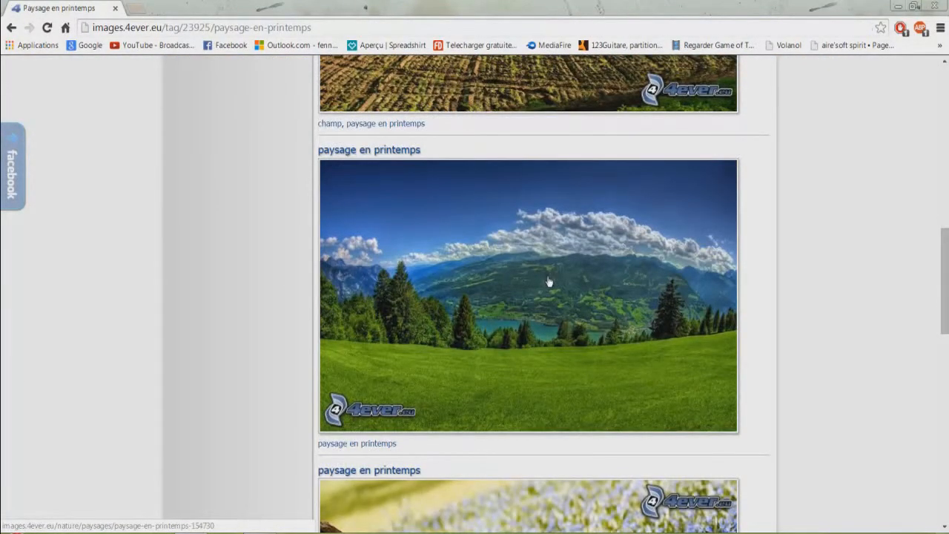
# - Copy the meadow picture from the web page to the desktop, keeping the existing file, and place its icon below the tuto folder
pyautogui.moveTo(409, 5); pyautogui.dragTo(447, 25)
pyautogui.moveTo(496, 335); pyautogui.dragTo(109, 141)
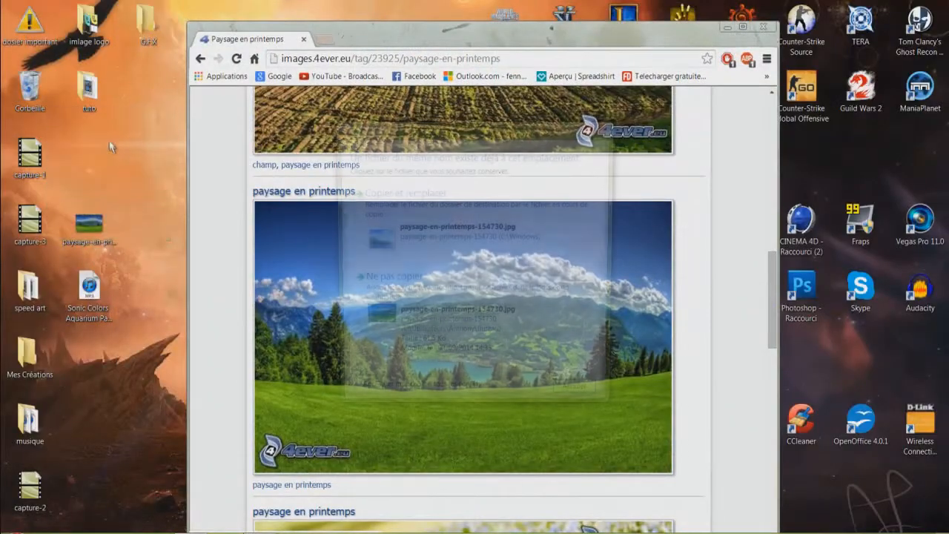
pyautogui.click(500, 344)
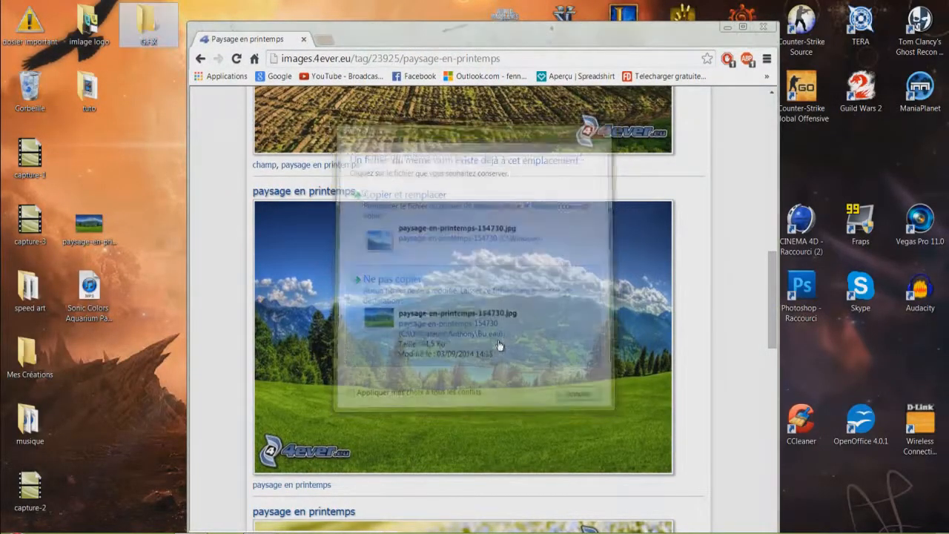
pyautogui.click(727, 27)
pyautogui.moveTo(95, 227); pyautogui.dragTo(97, 168)
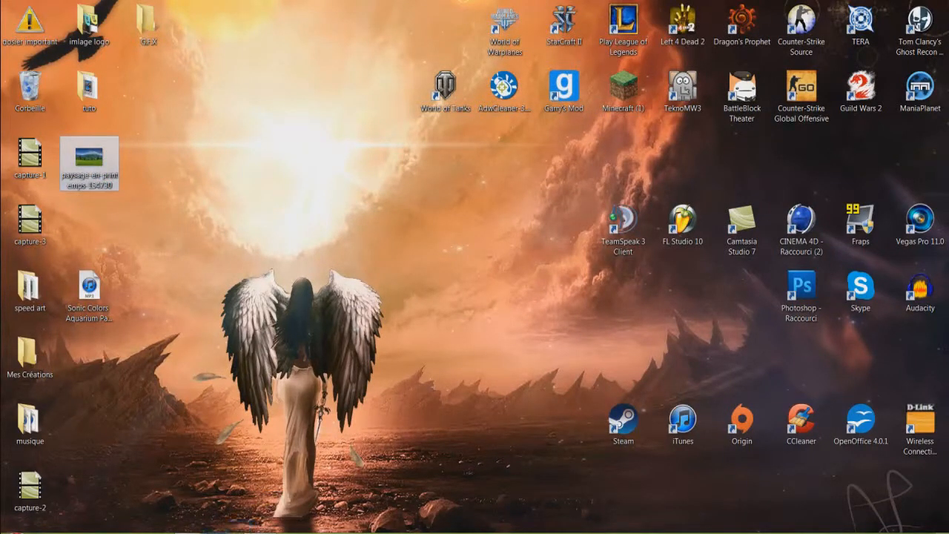
# - Switch to Photoshop and open the desktop image paysage-en-printemps-154730 there, leaving its colour profile unmodified
pyautogui.moveTo(89, 158); pyautogui.dragTo(215, 531)
pyautogui.click(401, 416)
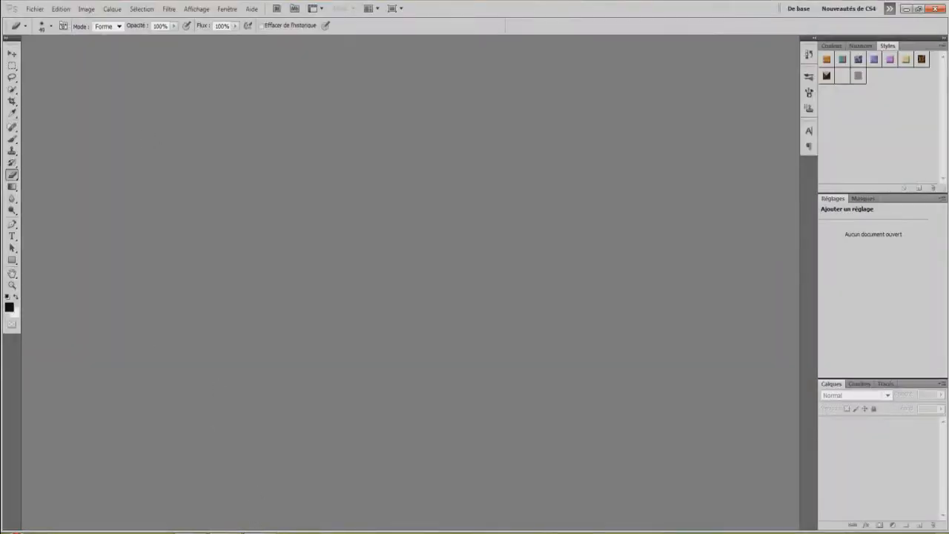
pyautogui.click(260, 532)
pyautogui.moveTo(83, 162); pyautogui.dragTo(356, 295)
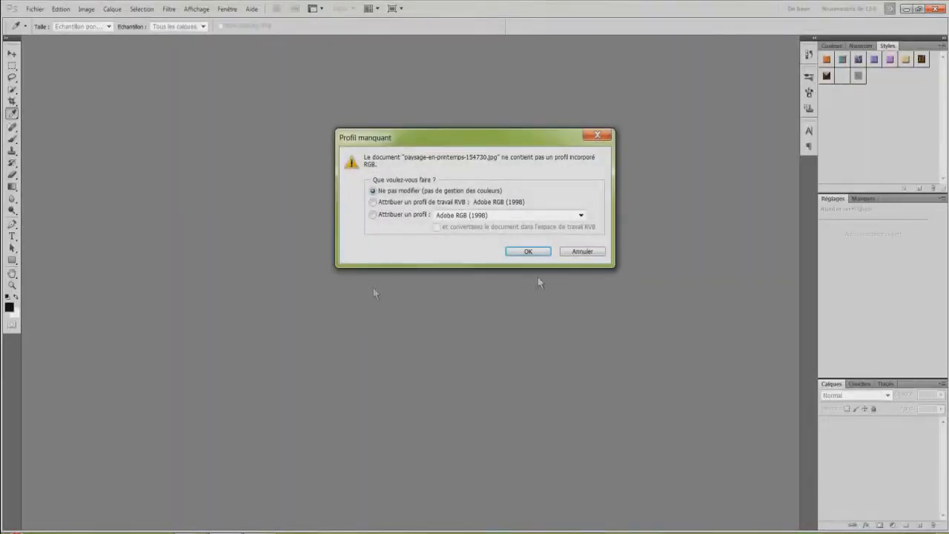
pyautogui.click(528, 252)
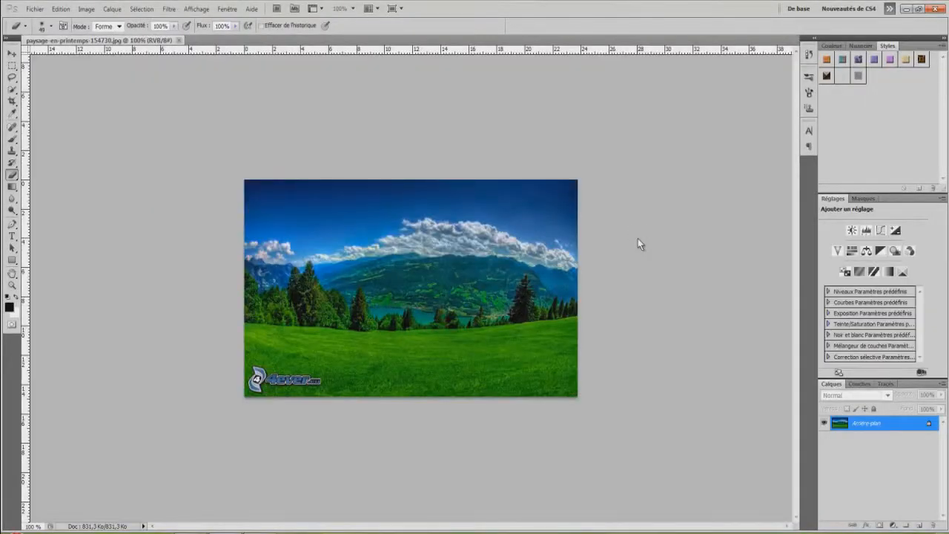
# - Convert the locked Arrière-plan background into a regular layer named Calque 0
pyautogui.scroll(5, 638, 238)
pyautogui.scroll(-1, 638, 246)
pyautogui.scroll(1, 638, 245)
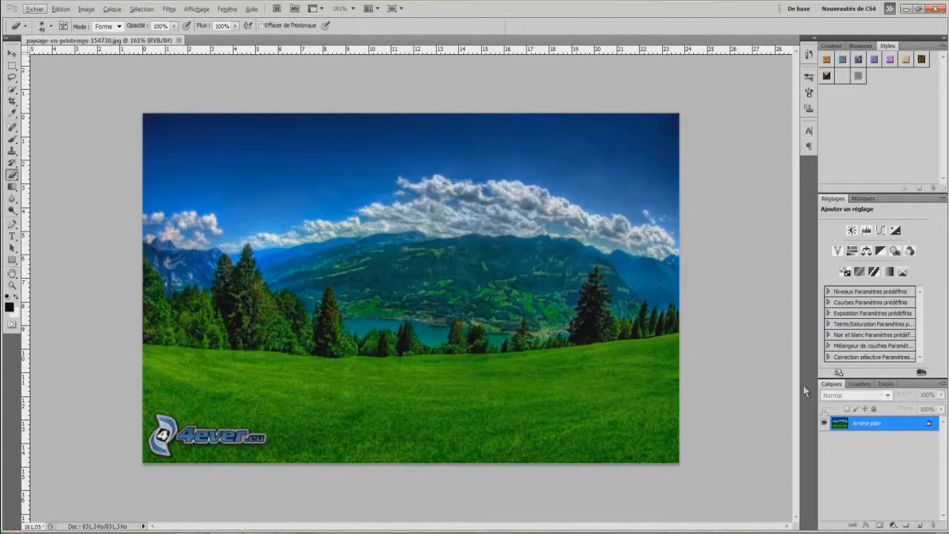
pyautogui.doubleClick(878, 430)
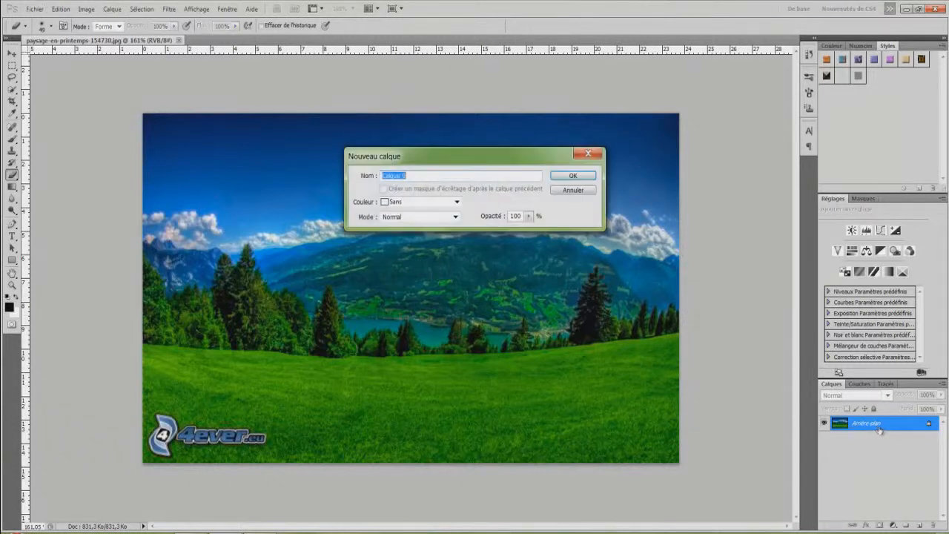
pyautogui.click(573, 176)
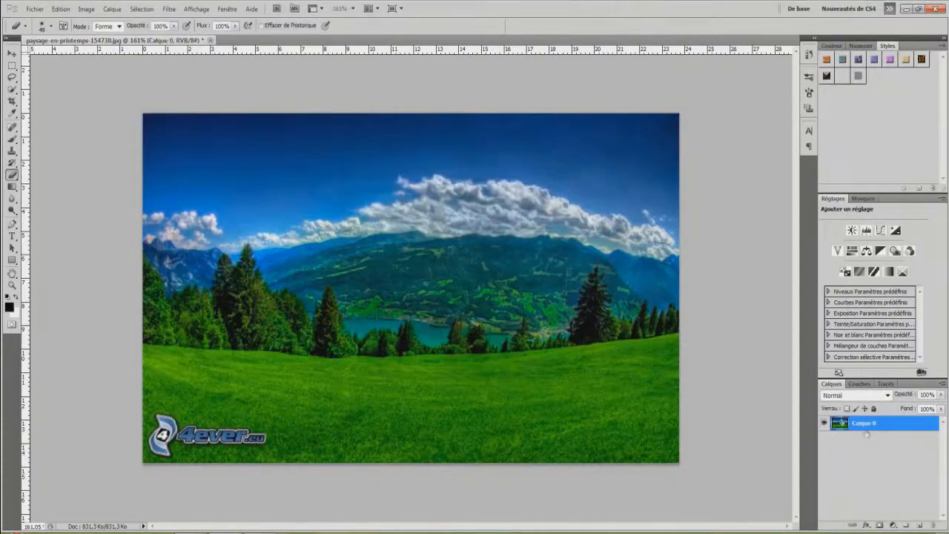
# - Erase a freehand swirl across the landscape on Calque 0 as a test and undo the stroke
pyautogui.moveTo(381, 189)
pyautogui.mouseDown()
pyautogui.moveTo(353, 256)
pyautogui.moveTo(363, 200)
pyautogui.moveTo(197, 441)
pyautogui.mouseUp()
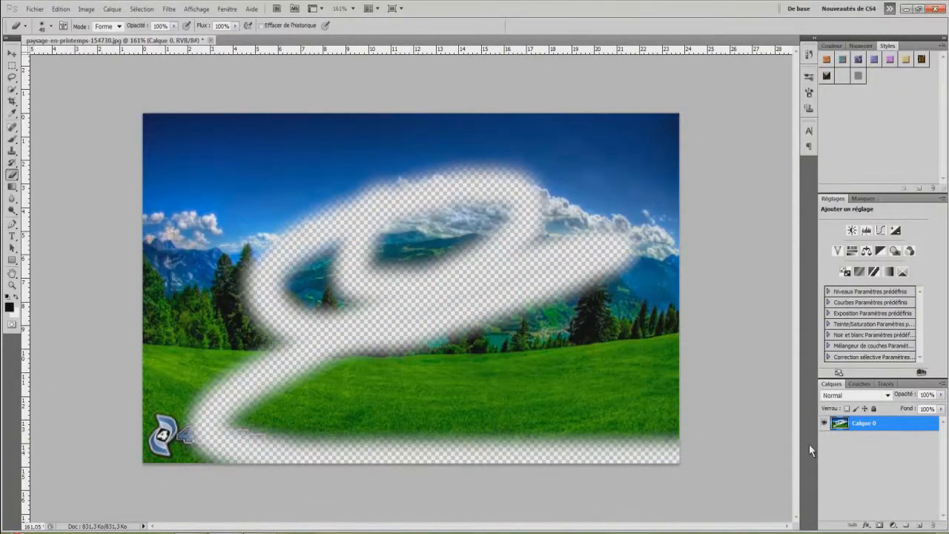
pyautogui.hotkey('ctrl', 'z')
pyautogui.scroll(2, 137, 425)
pyautogui.scroll(-3, 95, 431)
pyautogui.scroll(2, 87, 428)
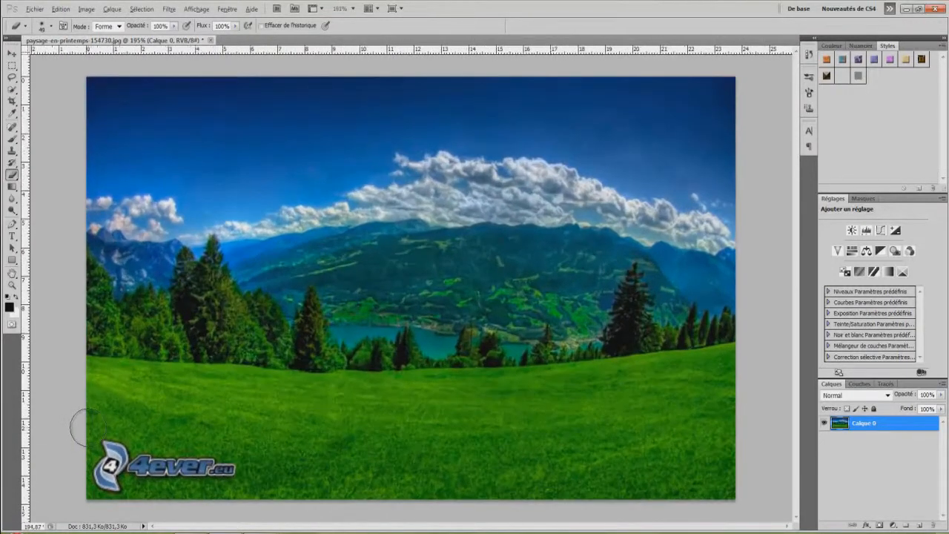
pyautogui.scroll(-1, 87, 428)
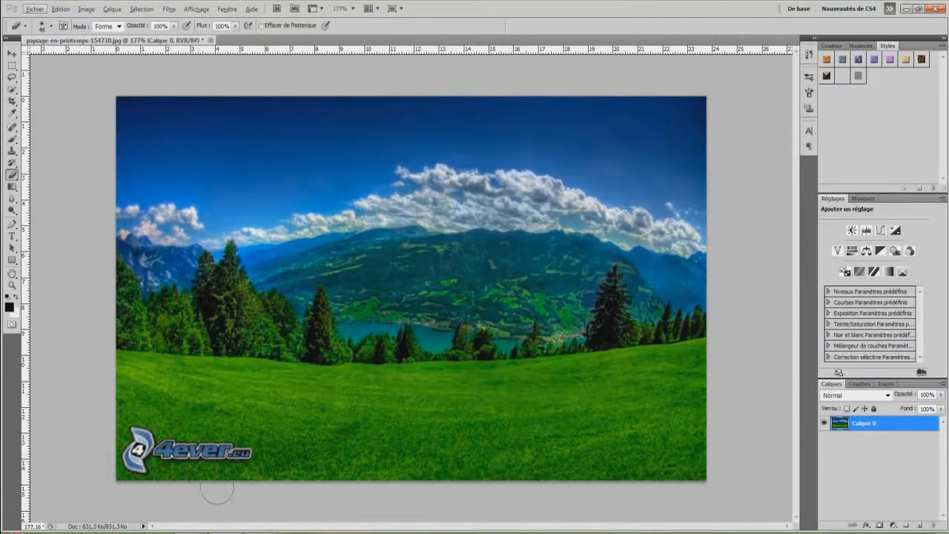
pyautogui.scroll(1, 218, 484)
pyautogui.scroll(-1, 218, 484)
pyautogui.scroll(1, 218, 484)
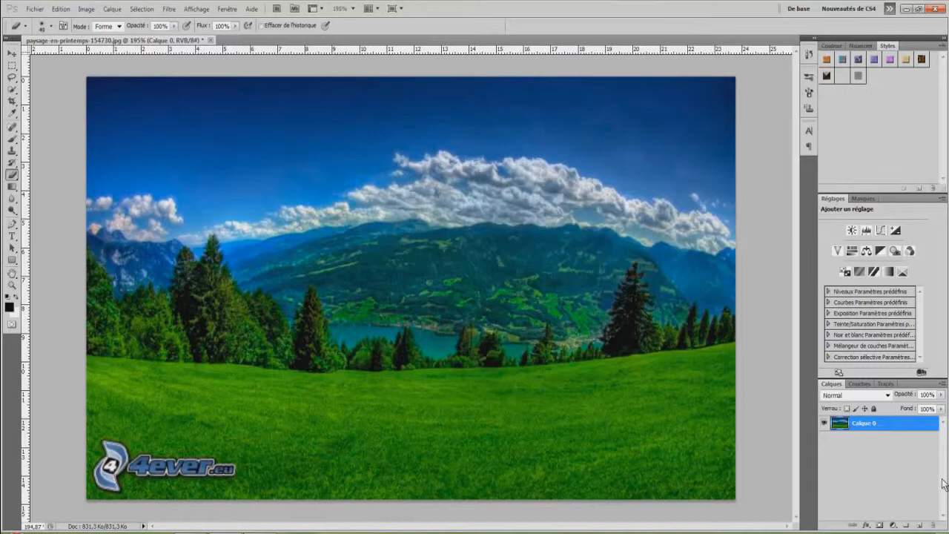
# - Duplicate the Calque 0 layer as Calque 0 copie within the same document
pyautogui.rightClick(873, 422)
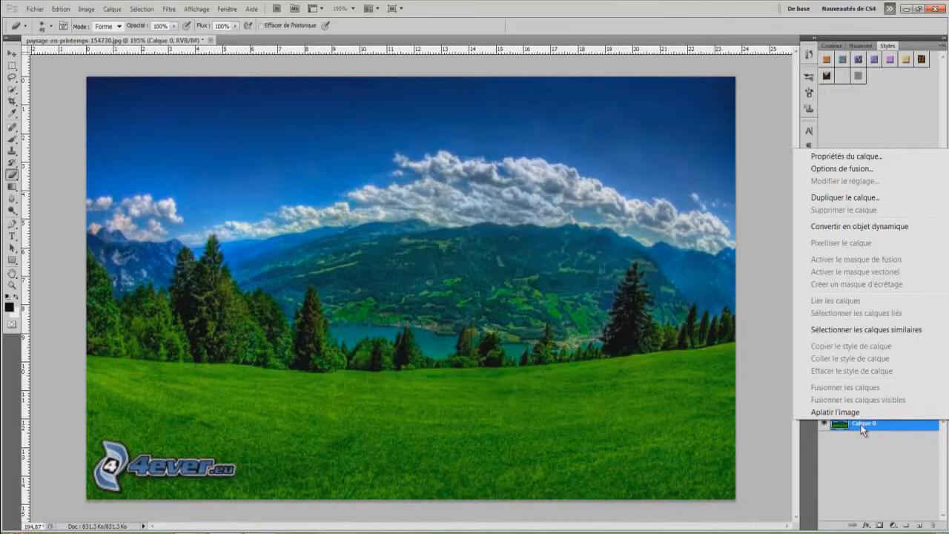
pyautogui.click(850, 197)
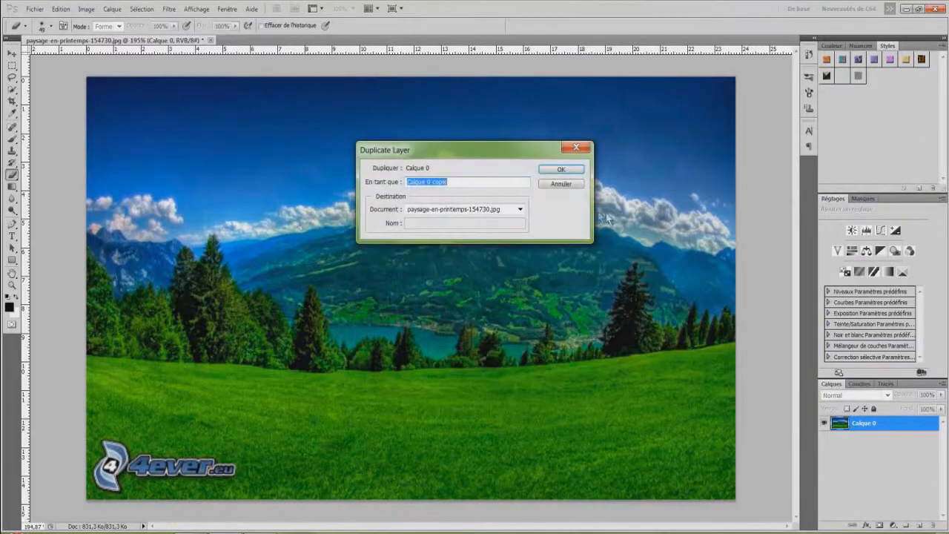
pyautogui.click(581, 152)
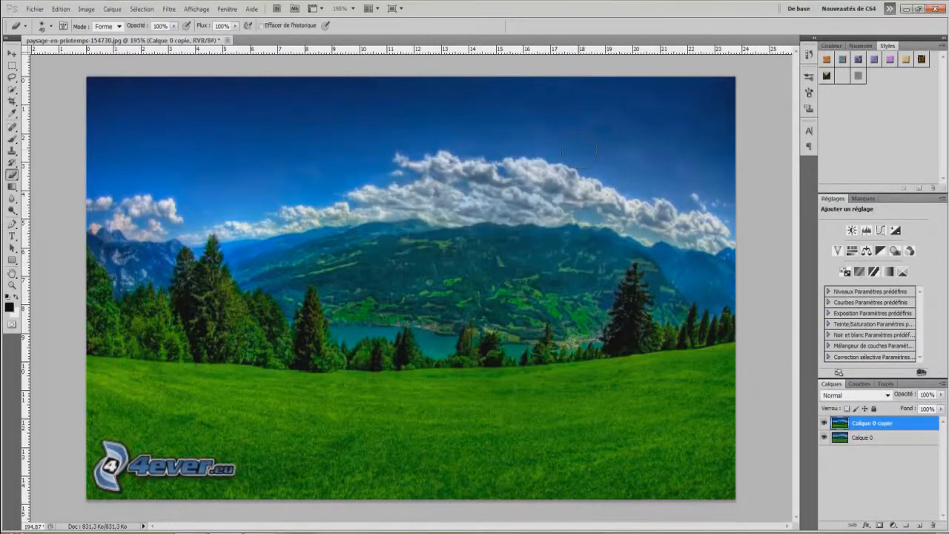
# - Flip the Calque 0 copie layer along the horizontal axis with a free transform and apply the transformation
pyautogui.keyDown('ctrl'); pyautogui.click(860, 439); pyautogui.keyUp('ctrl')
pyautogui.click(870, 428)
pyautogui.hotkey('ctrl', 't')
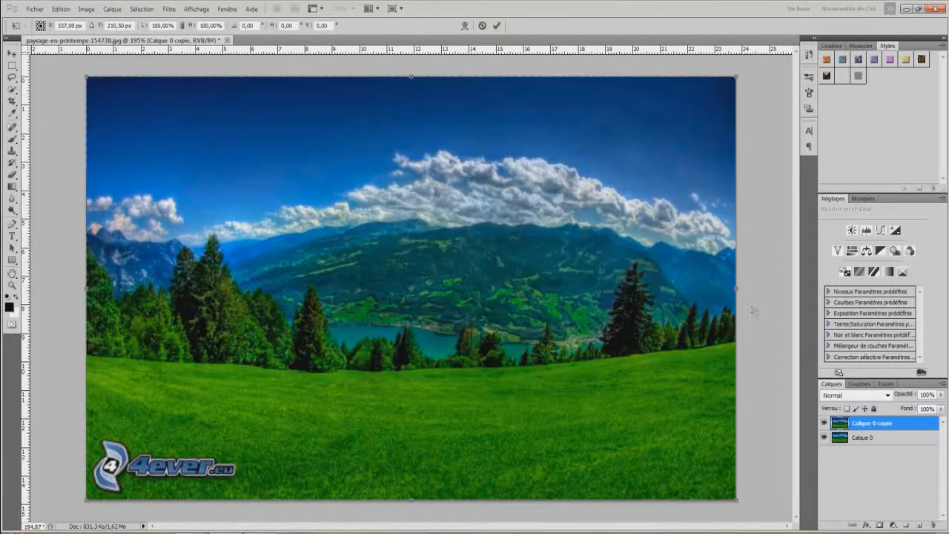
pyautogui.moveTo(738, 289); pyautogui.dragTo(538, 273)
pyautogui.rightClick(505, 267)
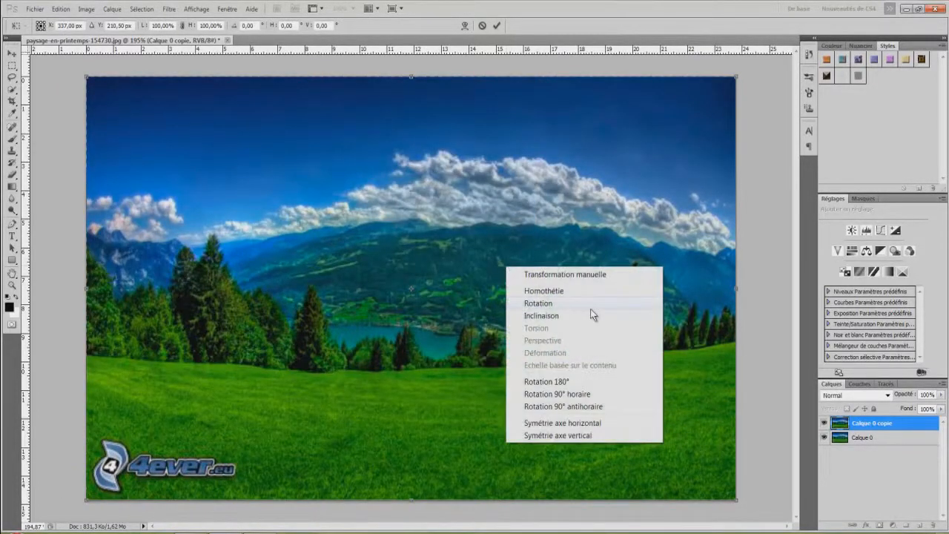
pyautogui.click(585, 426)
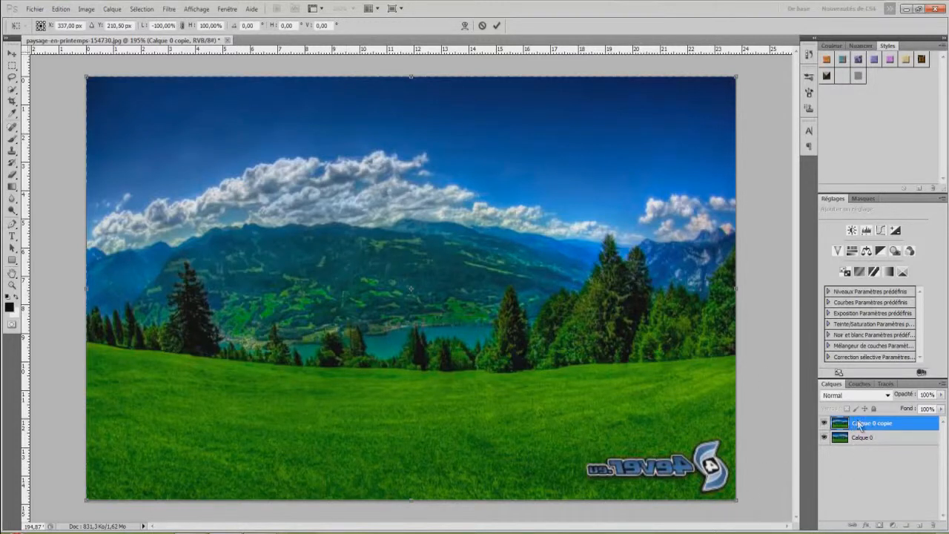
pyautogui.click(11, 177)
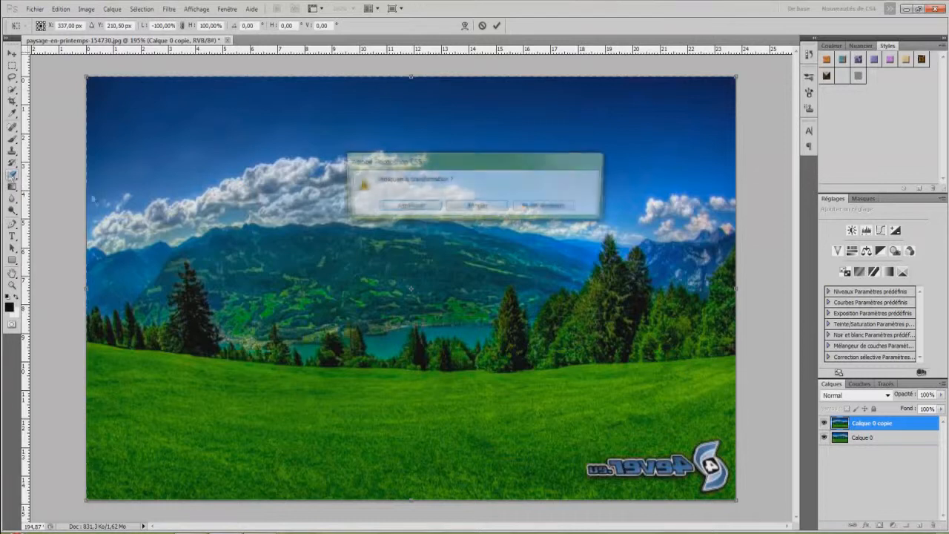
pyautogui.click(407, 206)
# - Erase Calque 0 copie with a soft 133 px eraser, keeping only the grass patch that covers the 4ever.eu logo
pyautogui.rightClick(635, 223)
pyautogui.moveTo(692, 224); pyautogui.dragTo(703, 224)
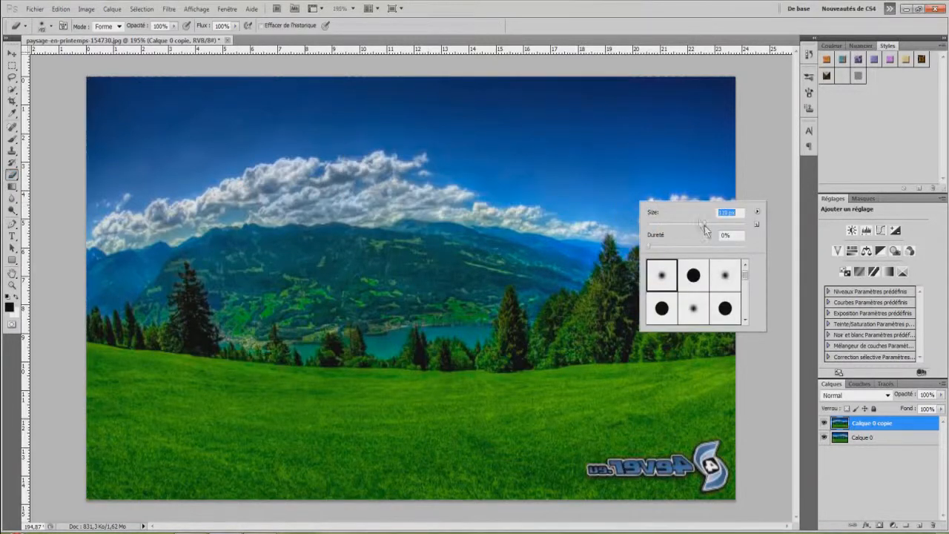
pyautogui.press('Return')
pyautogui.moveTo(720, 176)
pyautogui.mouseDown()
pyautogui.moveTo(776, 182)
pyautogui.moveTo(783, 450)
pyautogui.moveTo(767, 522)
pyautogui.moveTo(634, 516)
pyautogui.moveTo(606, 184)
pyautogui.moveTo(453, 167)
pyautogui.mouseUp()
pyautogui.moveTo(167, 174)
pyautogui.mouseDown()
pyautogui.moveTo(304, 181)
pyautogui.moveTo(701, 244)
pyautogui.moveTo(248, 241)
pyautogui.moveTo(97, 275)
pyautogui.moveTo(319, 267)
pyautogui.moveTo(564, 296)
pyautogui.moveTo(549, 348)
pyautogui.mouseUp()
pyautogui.moveTo(612, 378)
pyautogui.mouseDown()
pyautogui.moveTo(248, 333)
pyautogui.moveTo(96, 329)
pyautogui.moveTo(167, 393)
pyautogui.moveTo(147, 393)
pyautogui.moveTo(166, 394)
pyautogui.moveTo(291, 396)
pyautogui.moveTo(401, 358)
pyautogui.moveTo(564, 359)
pyautogui.mouseUp()
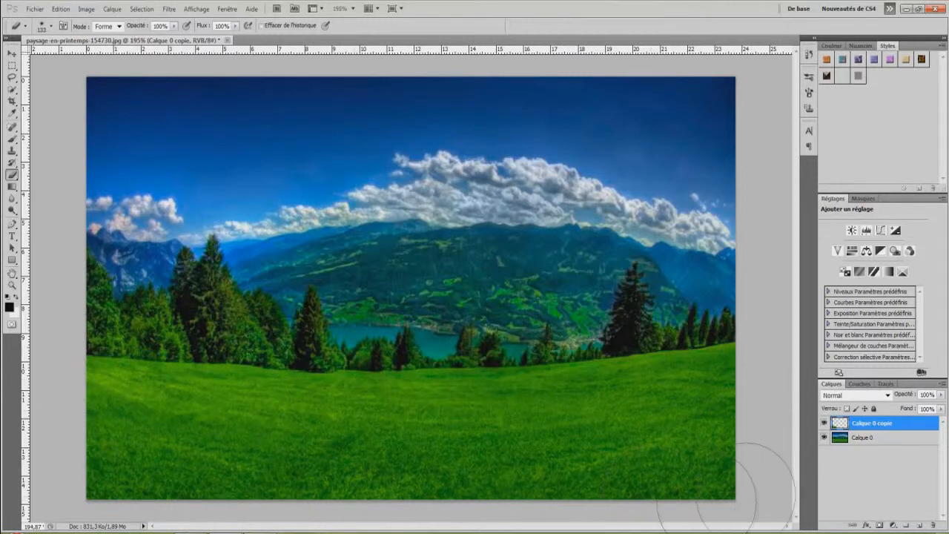
pyautogui.scroll(-2, 599, 430)
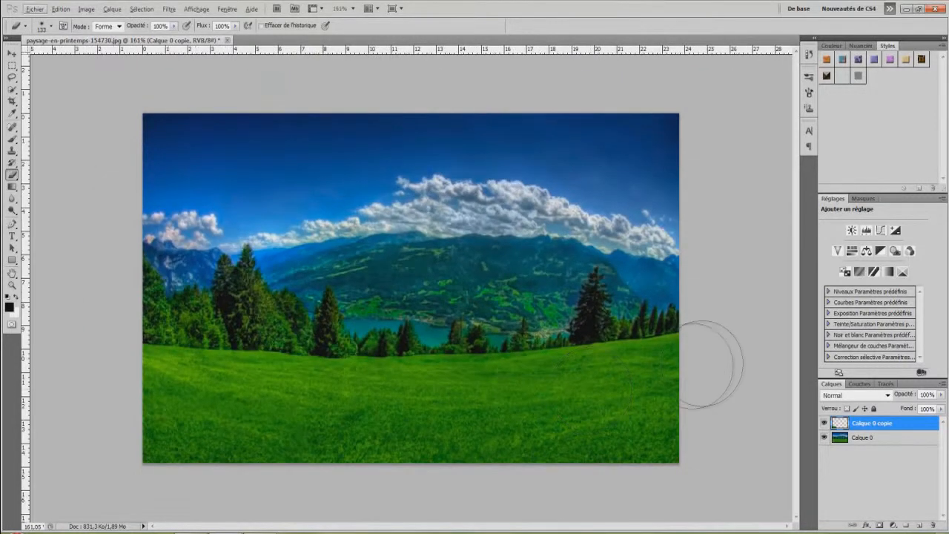
pyautogui.scroll(1, 695, 384)
pyautogui.scroll(1, 95, 378)
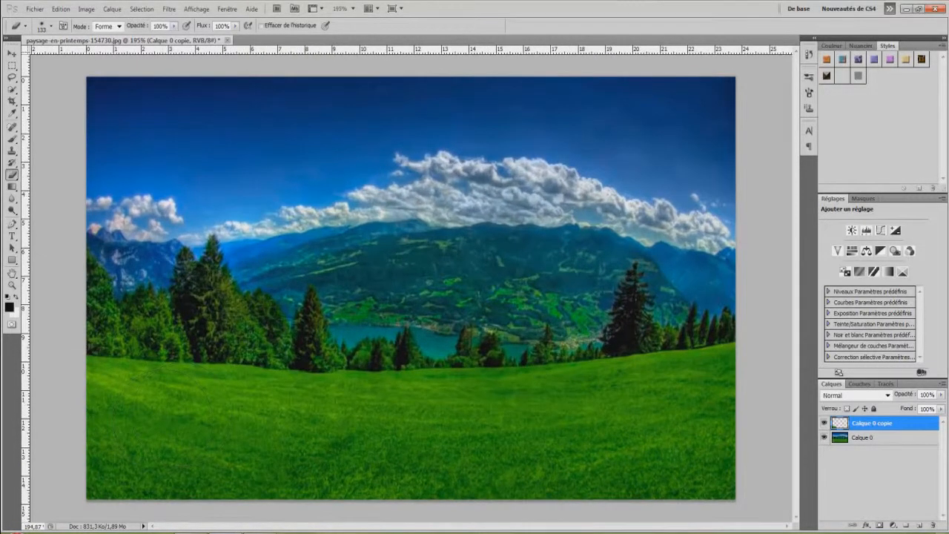
# - Delete the Calque 0 copie layer, leaving only Calque 0
pyautogui.click(824, 422)
pyautogui.press('Delete')
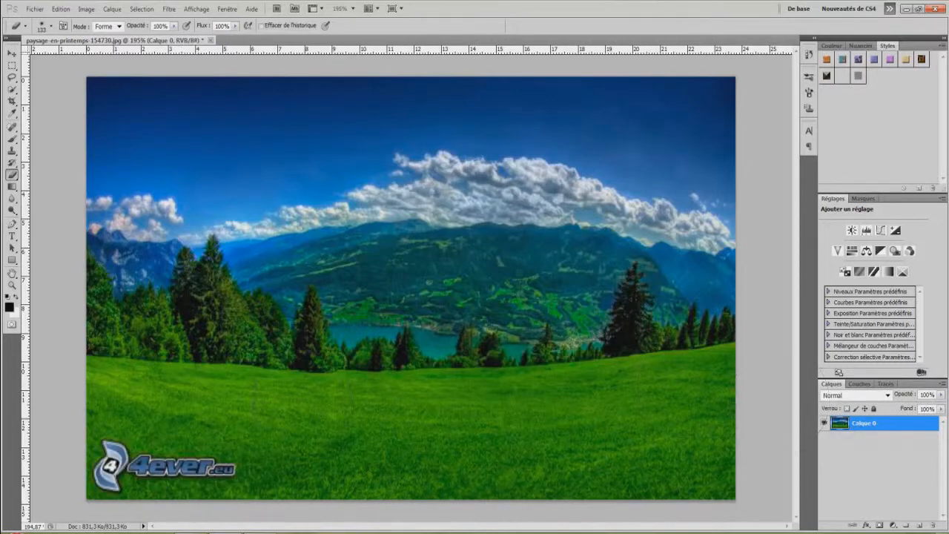
# - Paint over the 4ever.eu logo with the 24 px Spot Healing Brush in Content-Aware mode to remove it
pyautogui.hotkey('ctrl', '0')
pyautogui.scroll(-1, 210, 468)
pyautogui.click(11, 128)
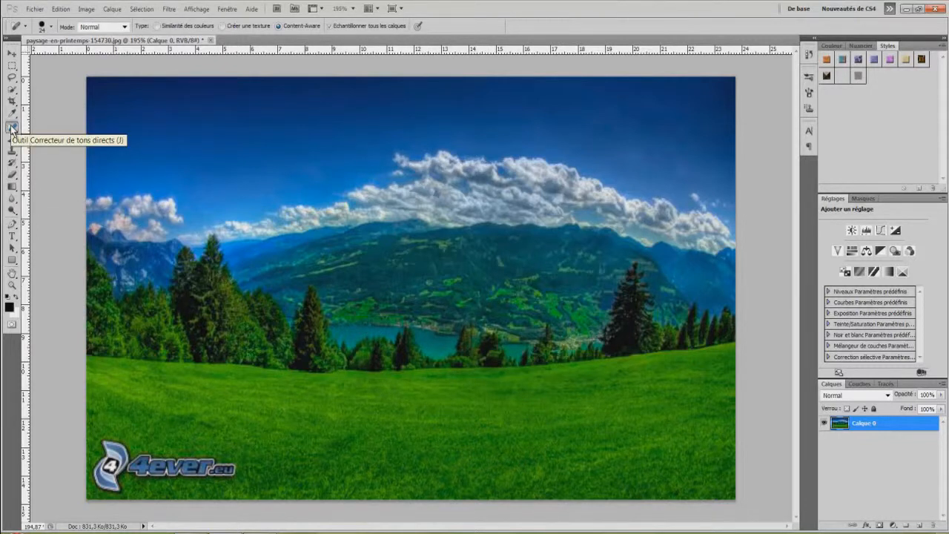
pyautogui.click(12, 129)
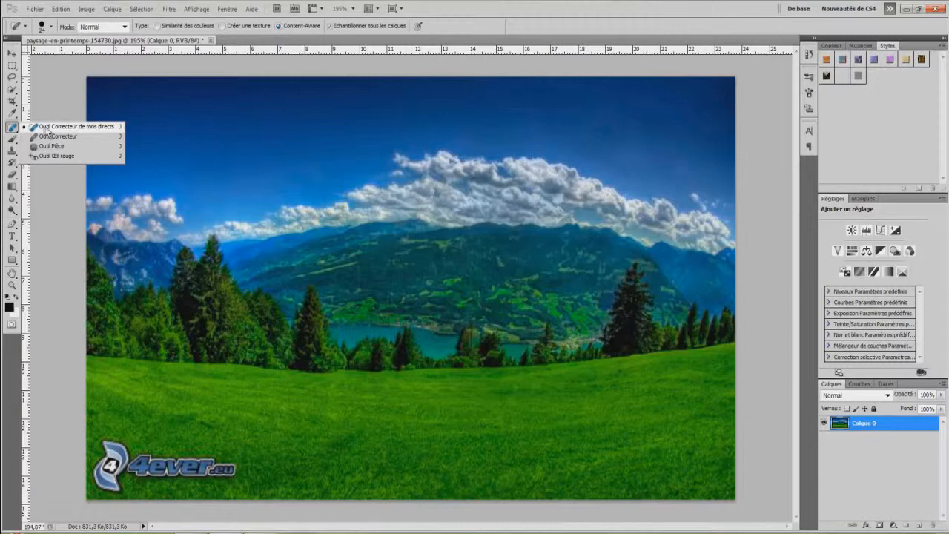
pyautogui.click(44, 128)
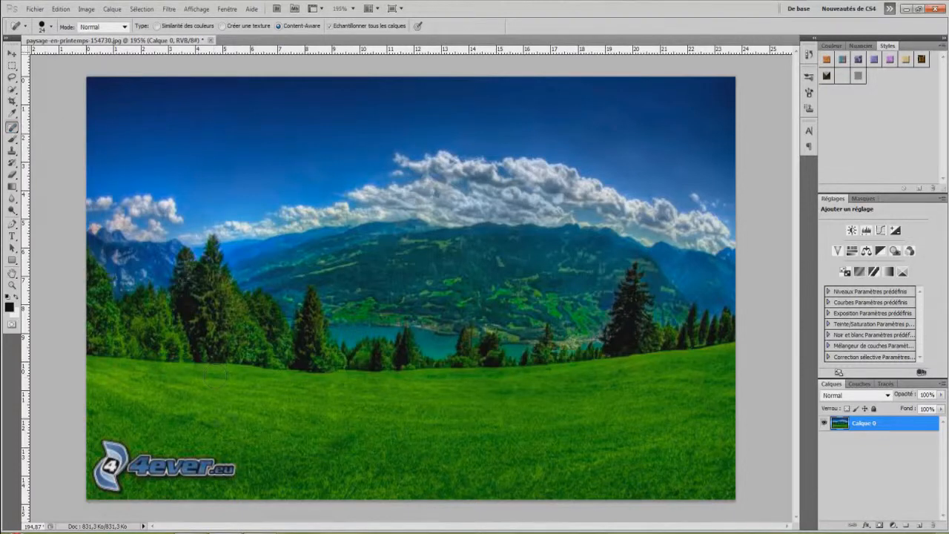
pyautogui.scroll(1, 212, 479)
pyautogui.moveTo(214, 489)
pyautogui.mouseDown()
pyautogui.moveTo(109, 484)
pyautogui.moveTo(81, 469)
pyautogui.moveTo(74, 497)
pyautogui.moveTo(67, 494)
pyautogui.moveTo(94, 512)
pyautogui.mouseUp()
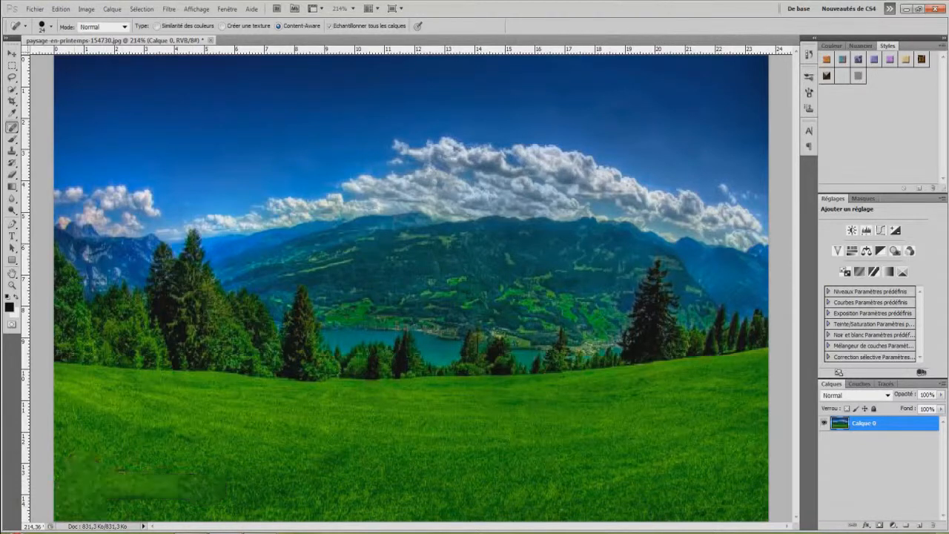
# - Clean up the leftover blotches in the grass where the logo was with further Spot Healing Brush strokes
pyautogui.scroll(-1, 429, 379)
pyautogui.scroll(3, 216, 470)
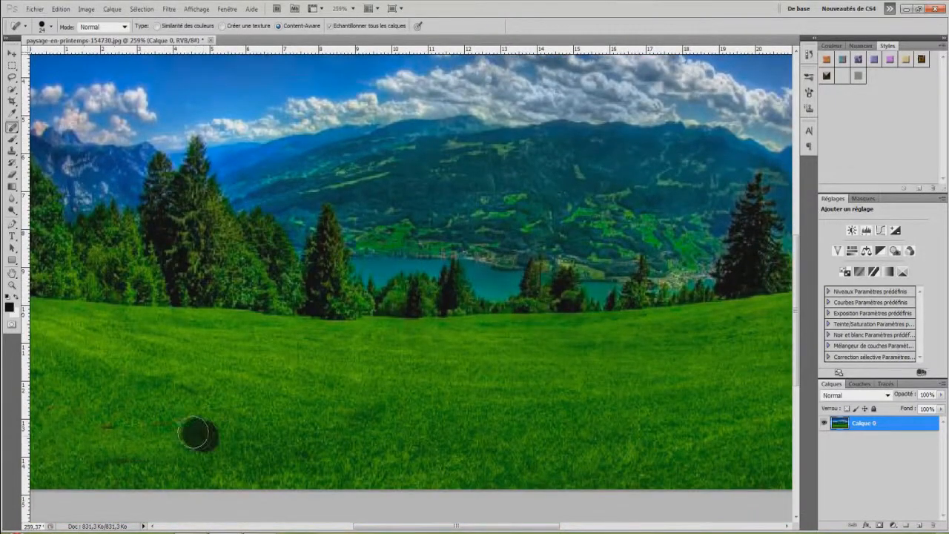
pyautogui.moveTo(195, 434); pyautogui.dragTo(95, 426)
pyautogui.moveTo(174, 466); pyautogui.dragTo(81, 467)
pyautogui.click(193, 390)
pyautogui.scroll(-3, 289, 468)
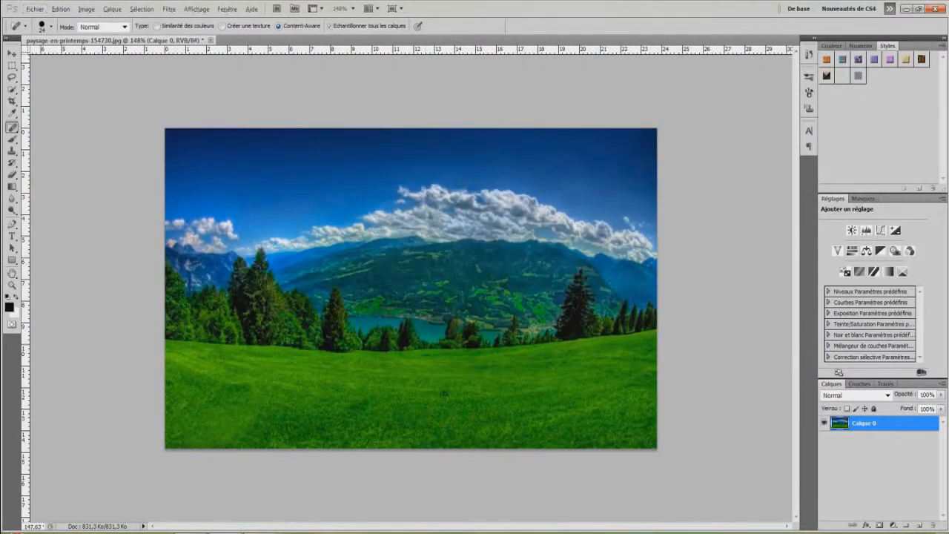
# - Remove the large fir tree beside the lake with the Spot Healing Brush, including the small trees filled into its place
pyautogui.scroll(2, 449, 393)
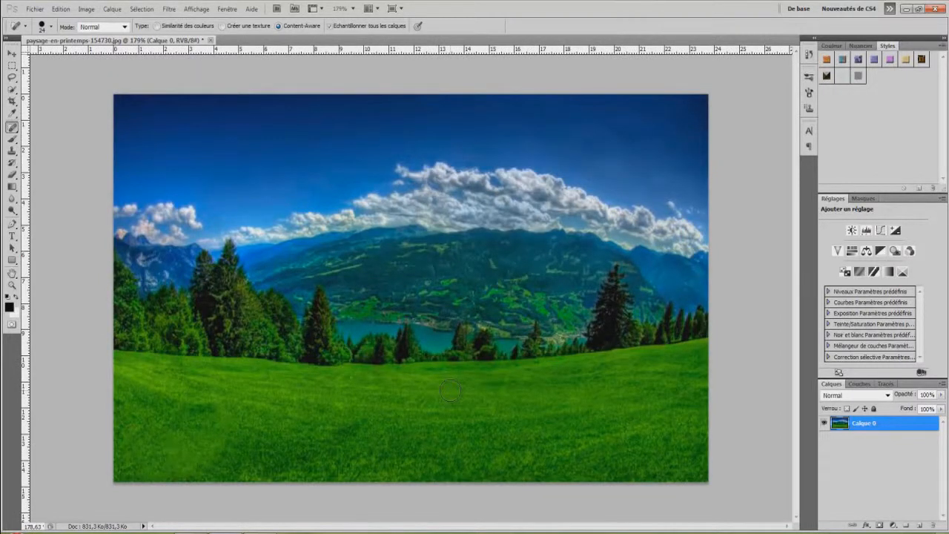
pyautogui.scroll(1, 408, 285)
pyautogui.moveTo(635, 265)
pyautogui.mouseDown()
pyautogui.moveTo(611, 351)
pyautogui.moveTo(659, 344)
pyautogui.moveTo(640, 321)
pyautogui.moveTo(637, 273)
pyautogui.moveTo(610, 346)
pyautogui.mouseUp()
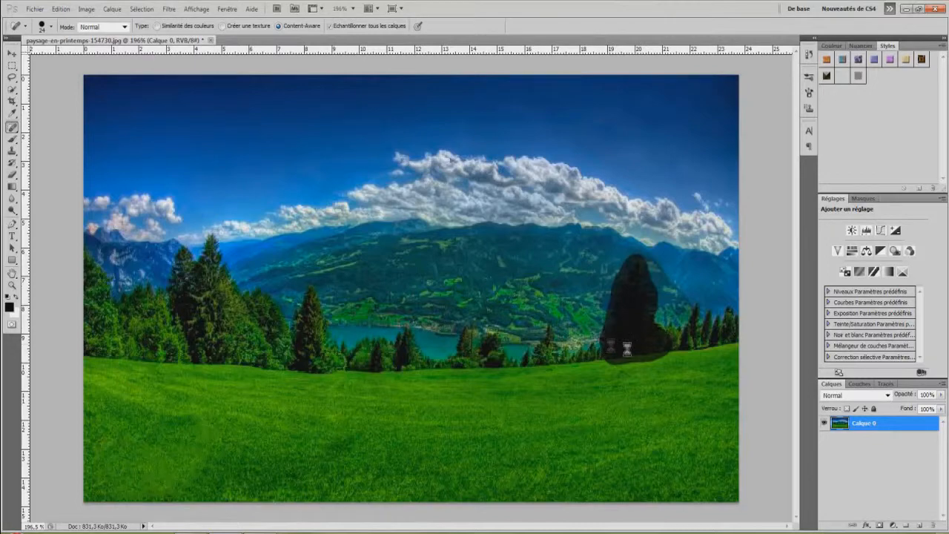
pyautogui.scroll(3, 659, 366)
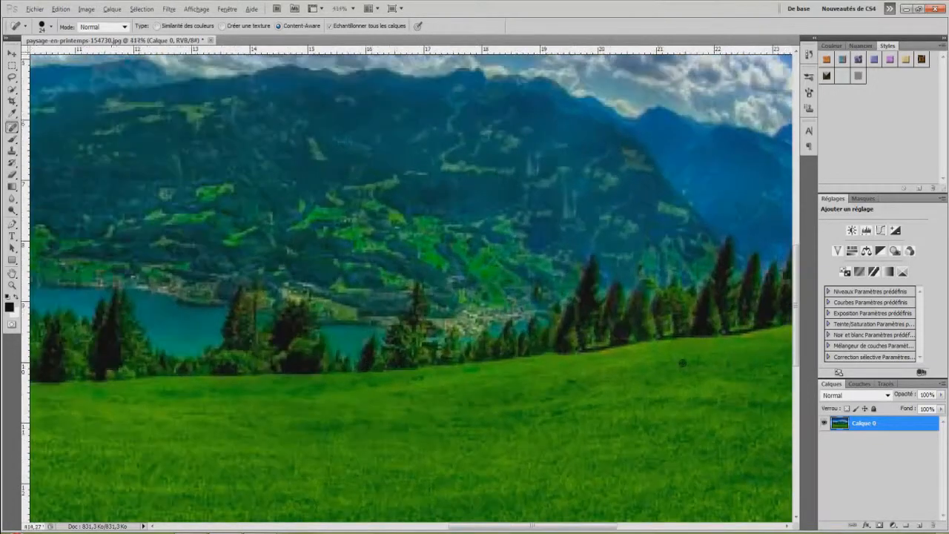
pyautogui.scroll(-2, 605, 316)
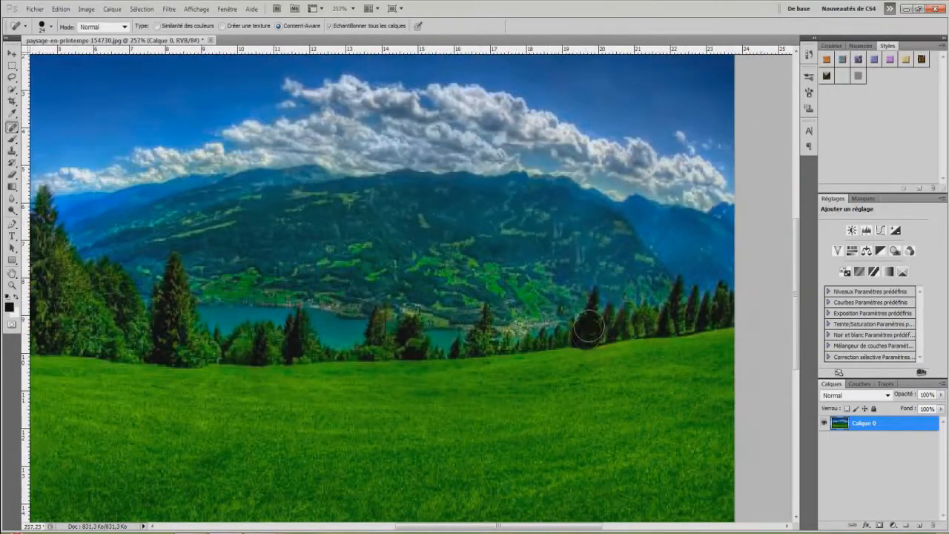
pyautogui.moveTo(587, 326)
pyautogui.mouseDown()
pyautogui.moveTo(595, 305)
pyautogui.moveTo(618, 322)
pyautogui.moveTo(598, 335)
pyautogui.mouseUp()
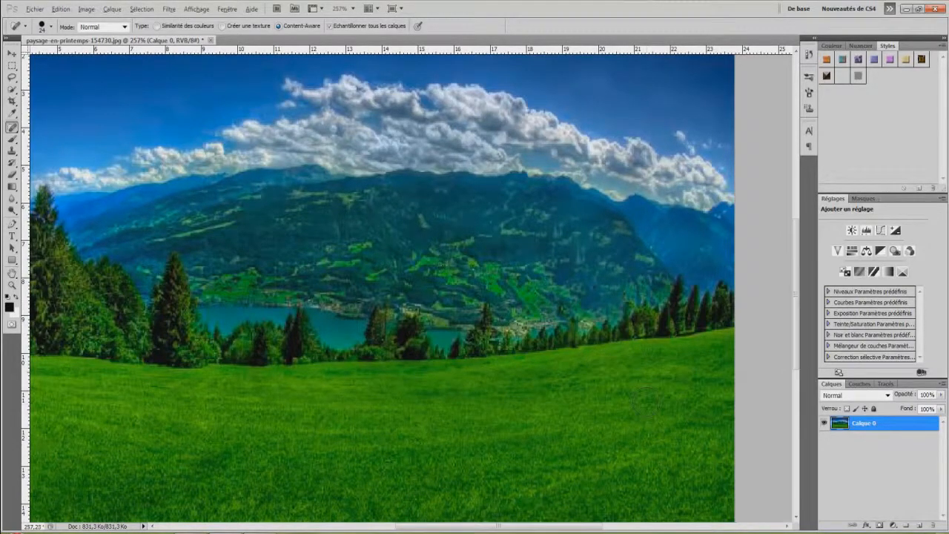
pyautogui.scroll(-2, 634, 404)
pyautogui.scroll(2, 623, 404)
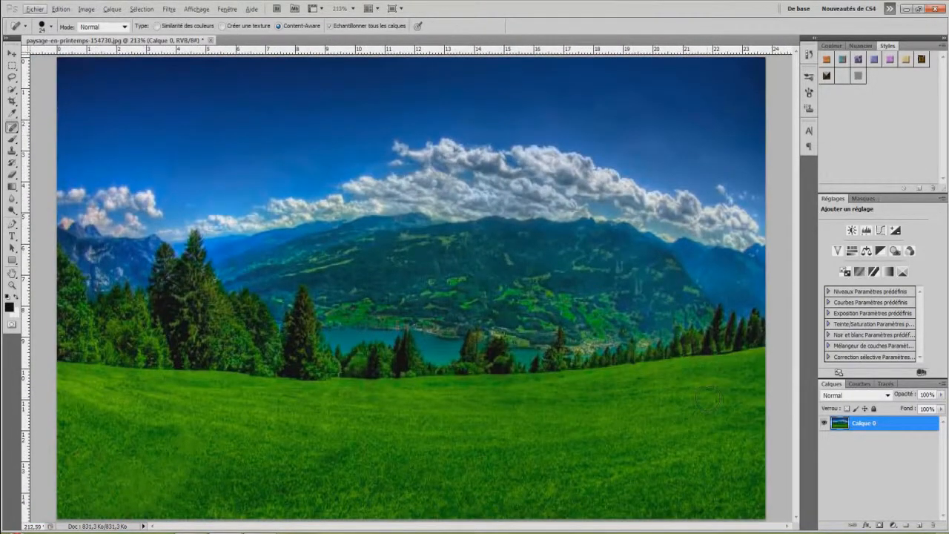
# - Undo all the Spot Healing Brush strokes, back to the image with the tree and the 4ever.eu logo
pyautogui.hotkey('ctrl', 'alt', 'z')
pyautogui.hotkey('ctrl', 'alt', 'z')
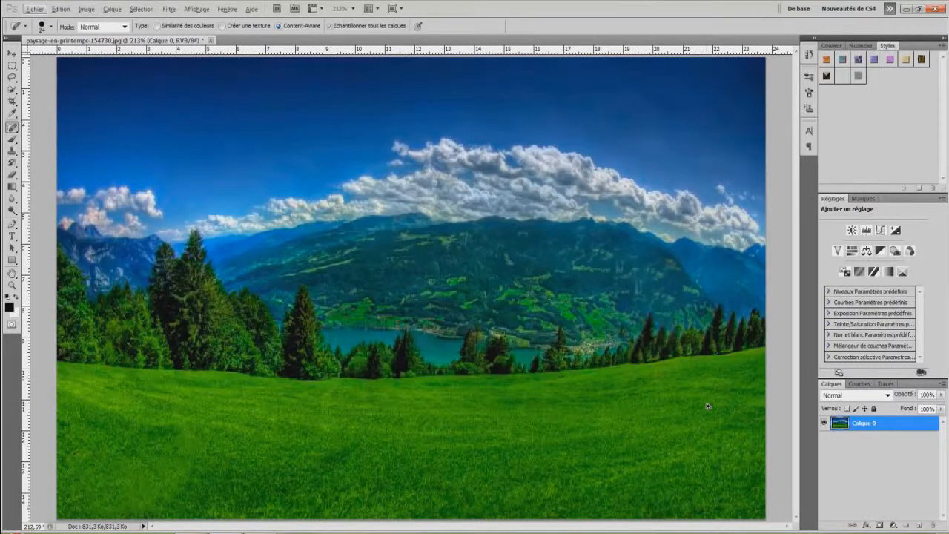
pyautogui.hotkey('ctrl', 'alt', 'z')
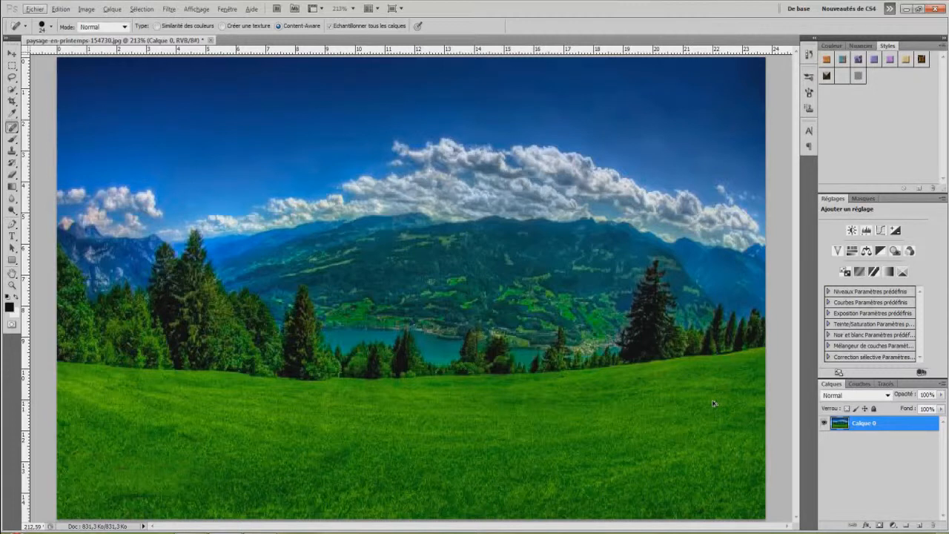
pyautogui.hotkey('ctrl', 'alt', 'z')
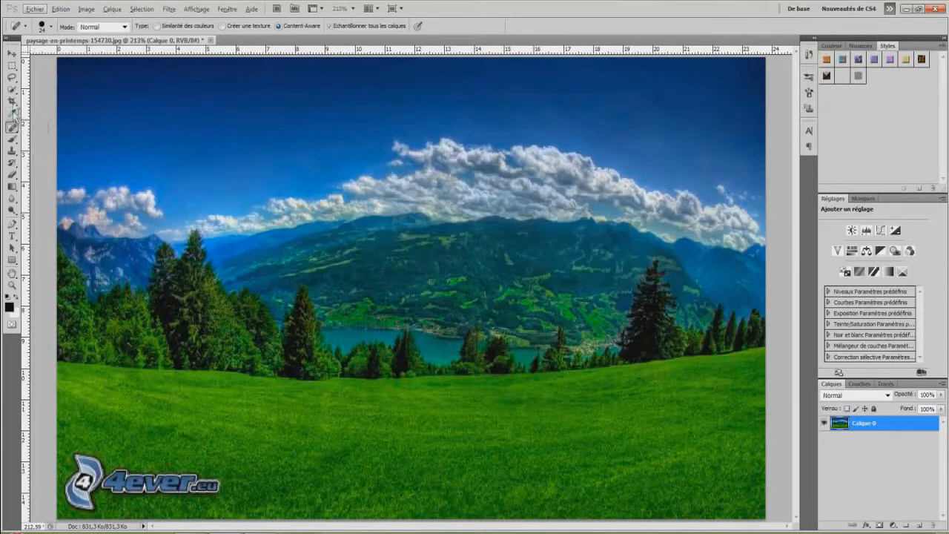
# - Select a rectangle of plain grass in the image's lower right corner and copy it to a new layer
pyautogui.click(12, 67)
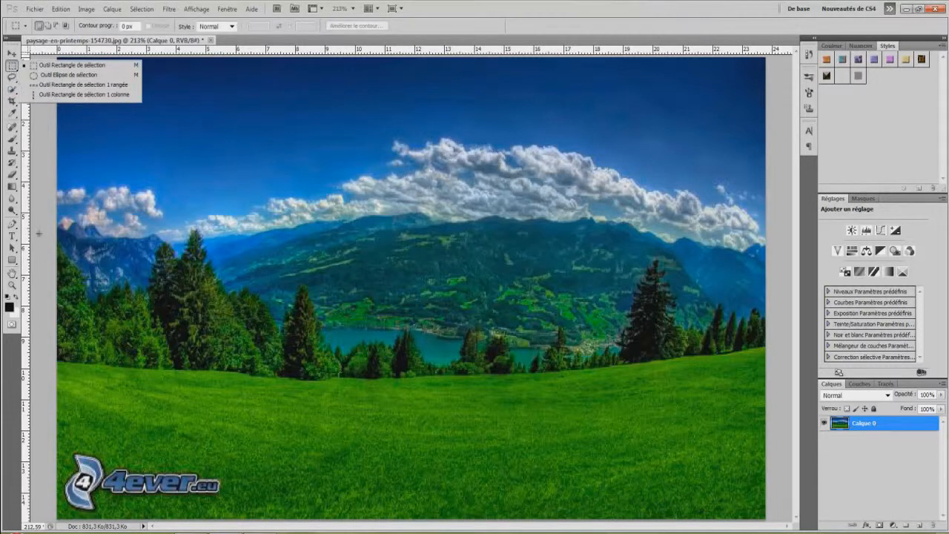
pyautogui.click(40, 233)
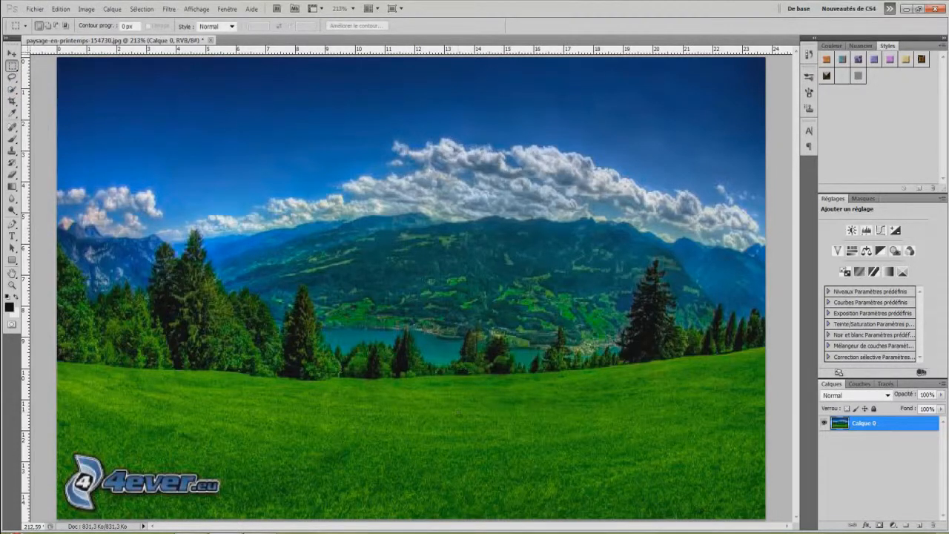
pyautogui.moveTo(765, 420); pyautogui.dragTo(561, 516)
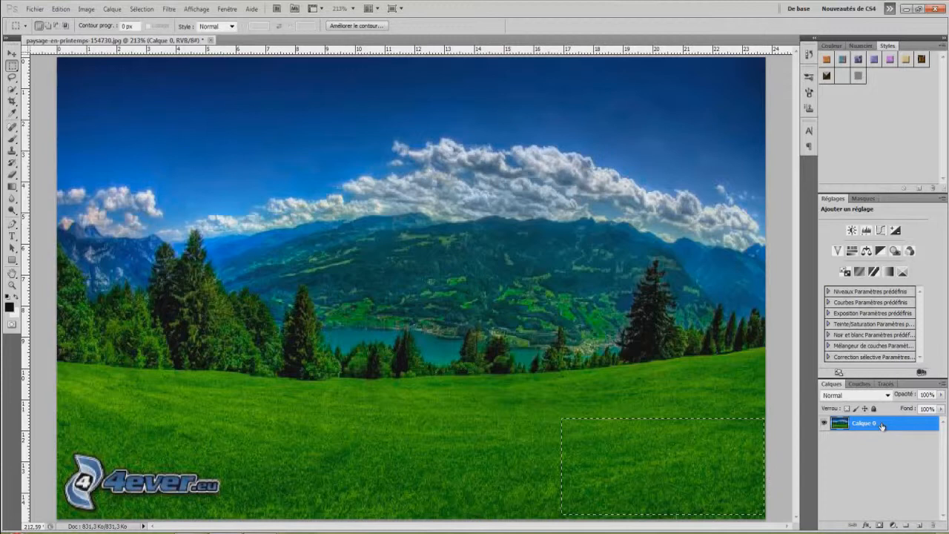
pyautogui.hotkey('ctrl', 'j')
# - Flip the Calque 1 grass patch along the horizontal axis and place it over the 4ever.eu logo in the lower left corner
pyautogui.hotkey('ctrl', 't')
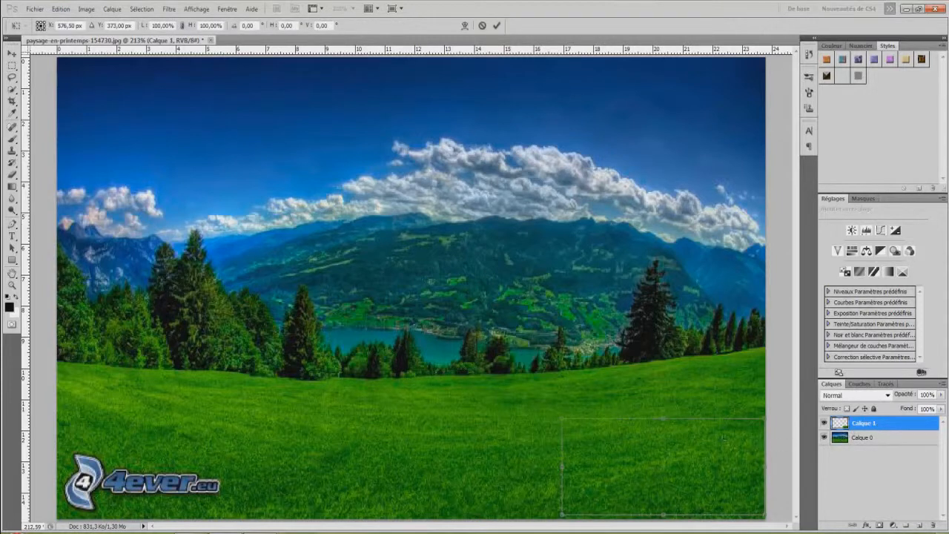
pyautogui.moveTo(721, 442); pyautogui.dragTo(394, 435)
pyautogui.rightClick(394, 435)
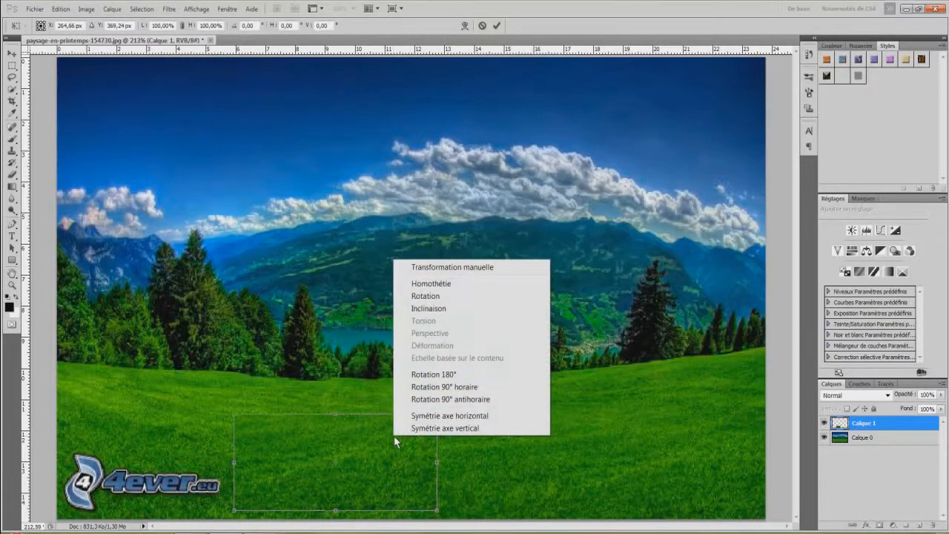
pyautogui.click(445, 422)
pyautogui.moveTo(298, 488); pyautogui.dragTo(121, 495)
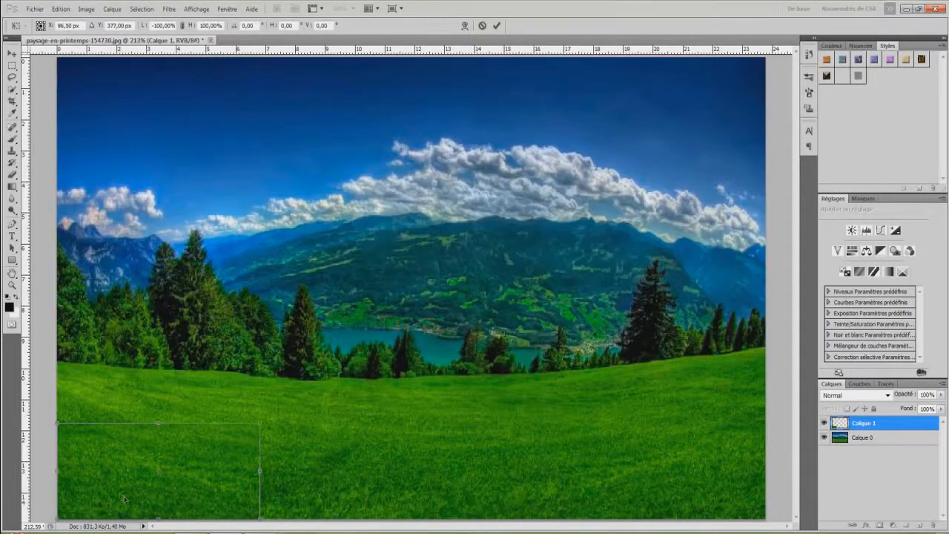
pyautogui.press('Return')
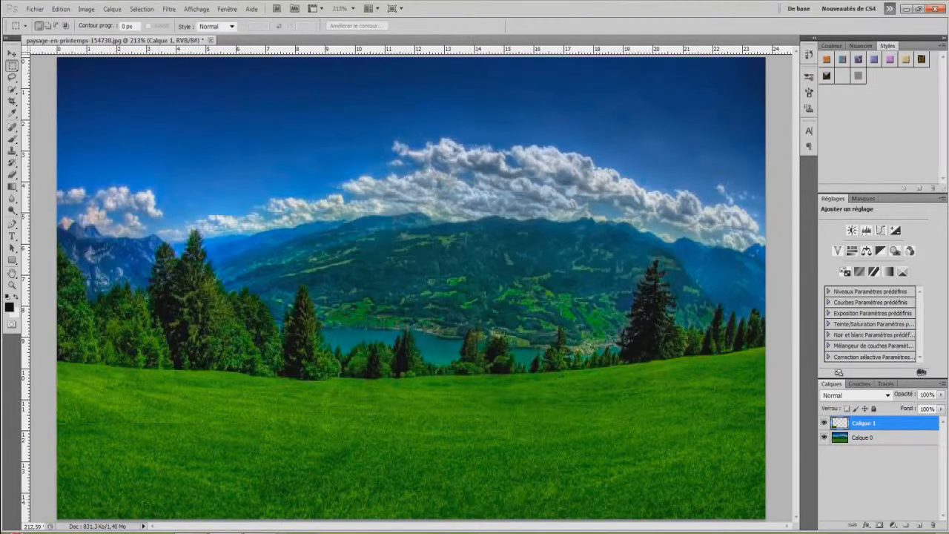
# - Blend the edges of the Calque 1 grass patch into the meadow with a 27 px eraser
pyautogui.click(11, 175)
pyautogui.rightClick(201, 243)
pyautogui.moveTo(294, 308); pyautogui.dragTo(268, 311)
pyautogui.click(65, 418)
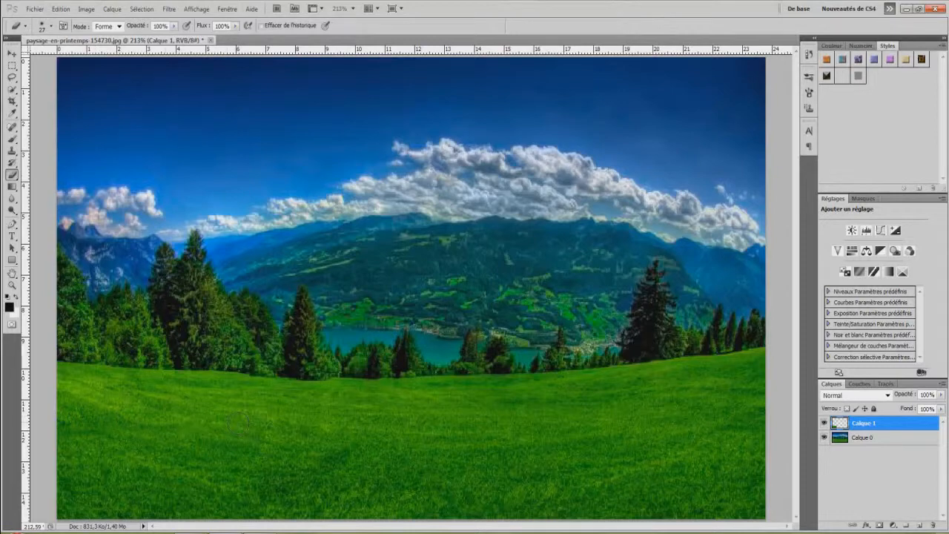
pyautogui.scroll(-8, 401, 454)
pyautogui.scroll(8, 430, 436)
pyautogui.scroll(-1, 464, 413)
pyautogui.press('alt')
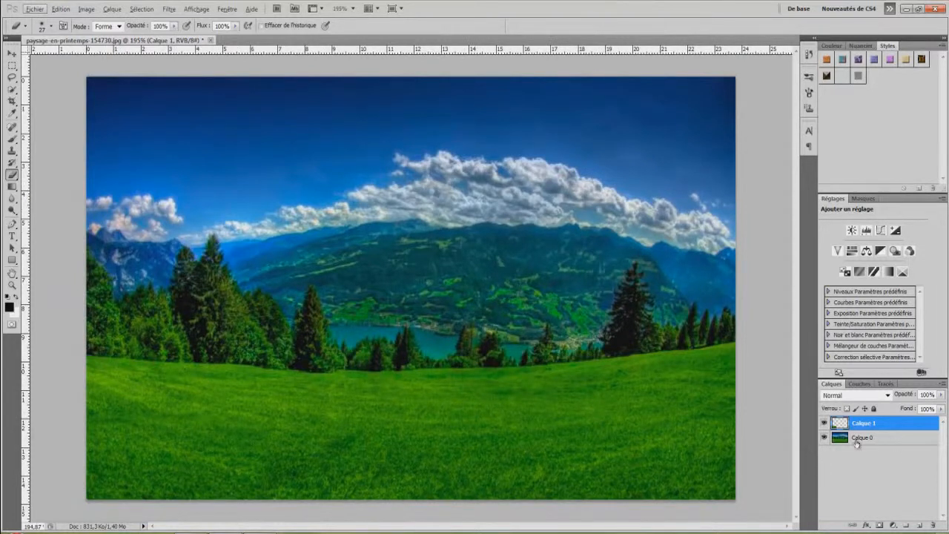
# - Hide and show Calque 1 to compare, try deleting it, undo the deletion and leave Calque 1 selected
pyautogui.click(824, 424)
pyautogui.click(824, 424)
pyautogui.press('Delete')
pyautogui.hotkey('ctrl', 'z')
pyautogui.keyDown('shift'); pyautogui.click(872, 439); pyautogui.keyUp('shift')
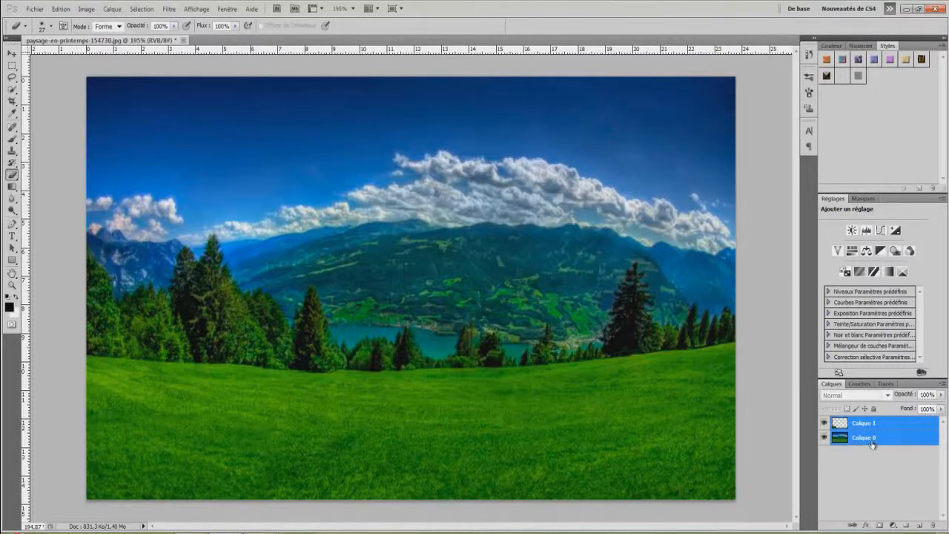
pyautogui.click(872, 424)
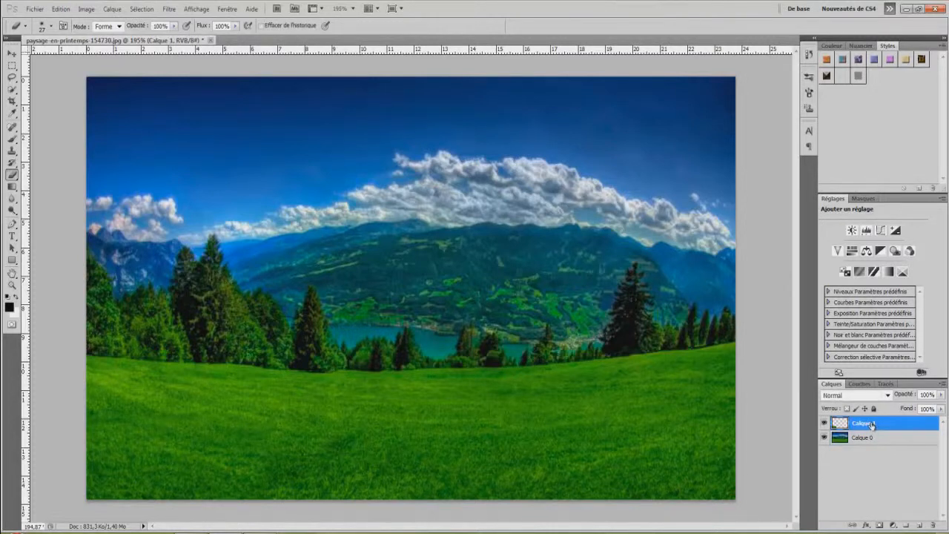
# - Merge Calque 1 and Calque 0 into a single layer, and hide and show the merged layer to check it
pyautogui.keyDown('shift'); pyautogui.click(873, 437); pyautogui.keyUp('shift')
pyautogui.click(874, 438)
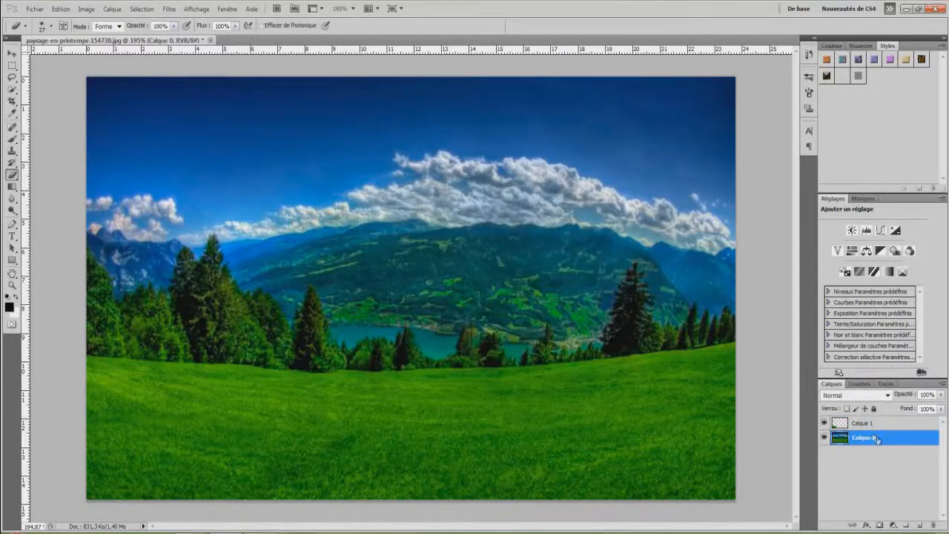
pyautogui.keyDown('shift'); pyautogui.click(874, 439); pyautogui.keyUp('shift')
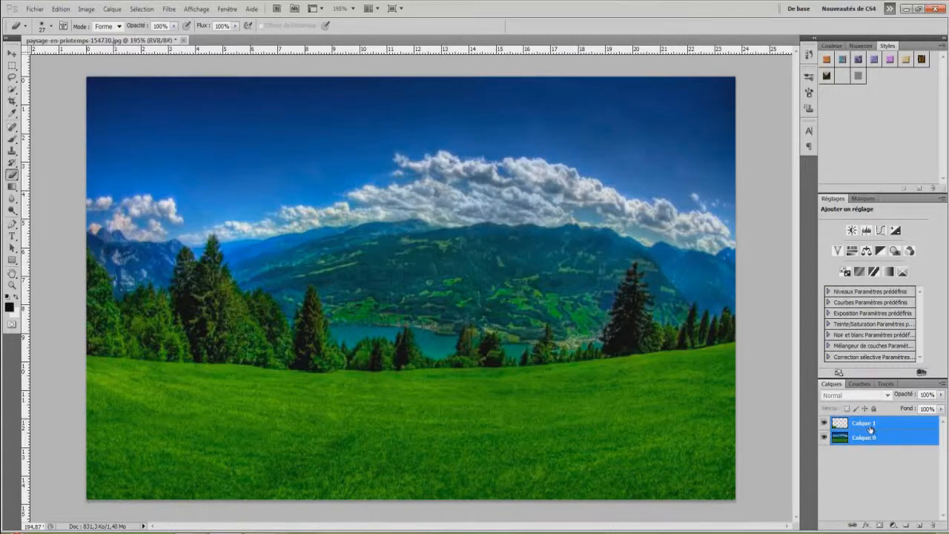
pyautogui.keyDown('ctrl'); pyautogui.click(872, 437); pyautogui.keyUp('ctrl')
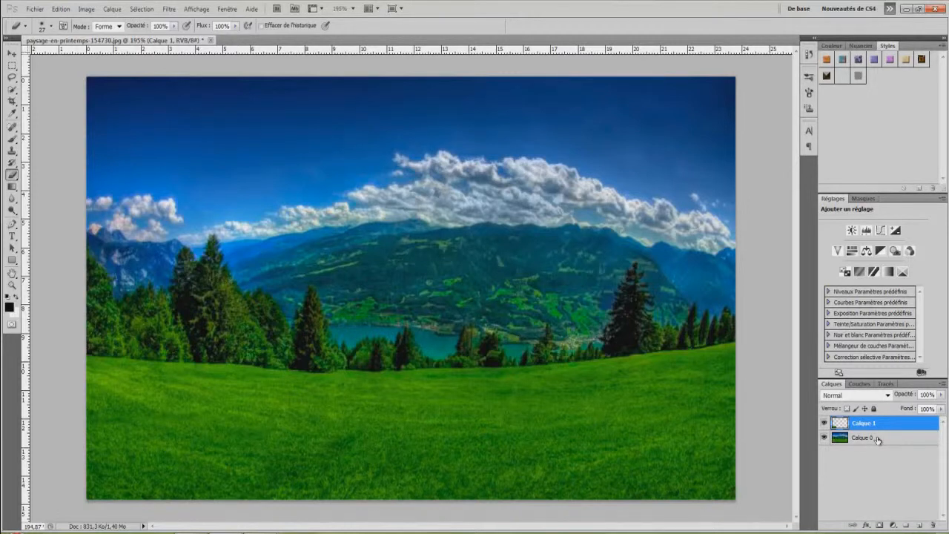
pyautogui.keyDown('shift'); pyautogui.click(877, 439); pyautogui.keyUp('shift')
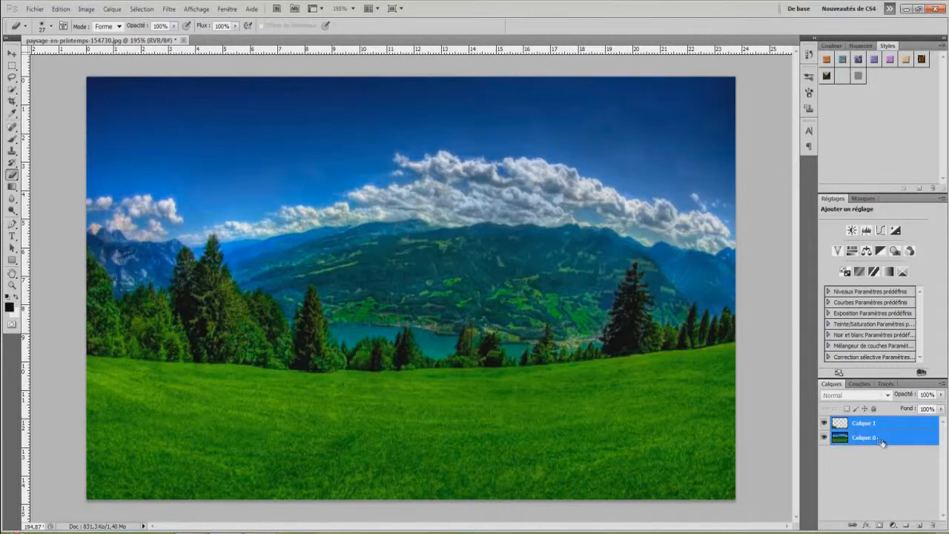
pyautogui.rightClick(882, 442)
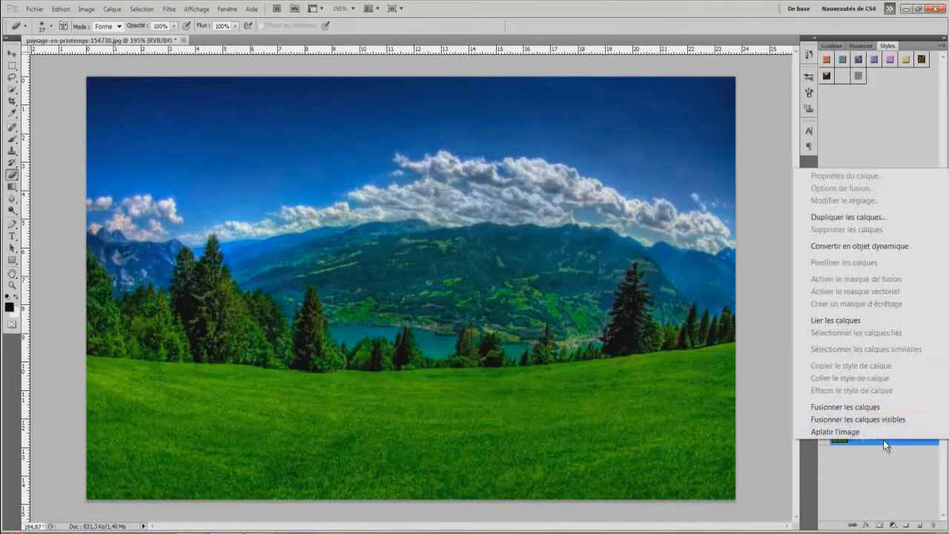
pyautogui.click(839, 416)
pyautogui.click(826, 423)
pyautogui.click(826, 422)
pyautogui.click(851, 468)
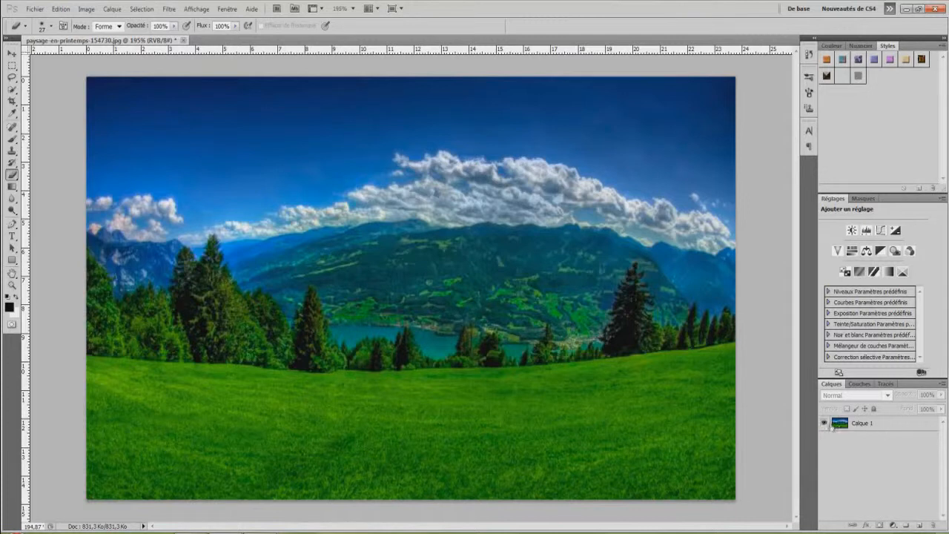
# - Switch to the desktop and create a new folder there named GFX pack
pyautogui.click(907, 10)
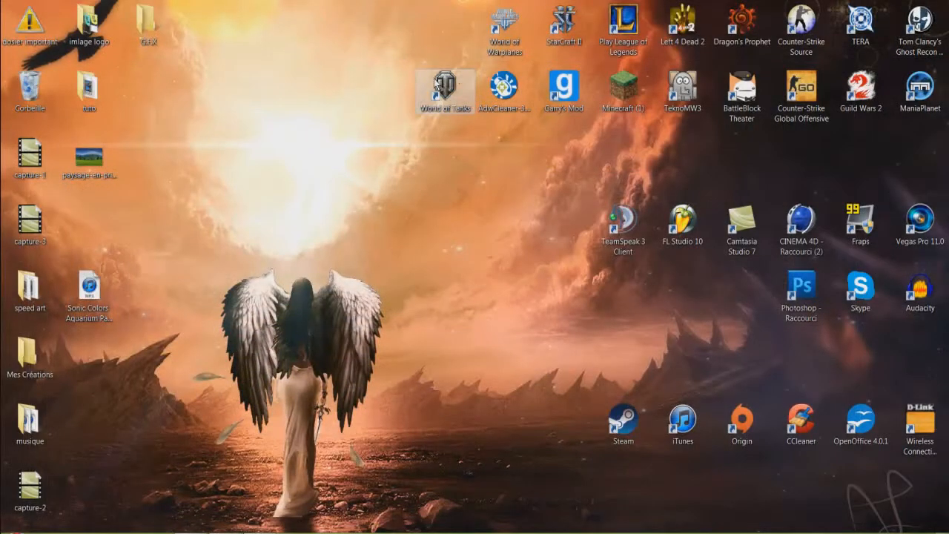
pyautogui.rightClick(227, 161)
pyautogui.moveTo(353, 271)
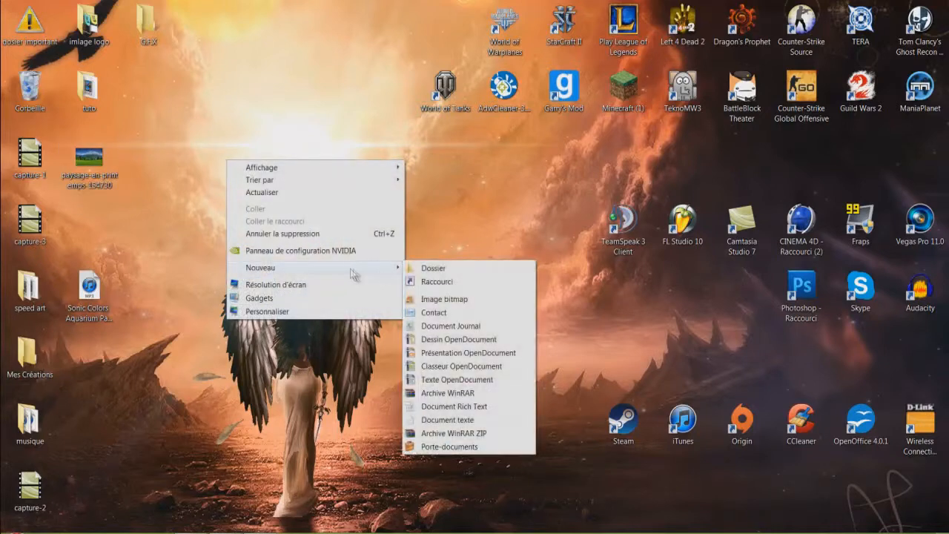
pyautogui.click(435, 270)
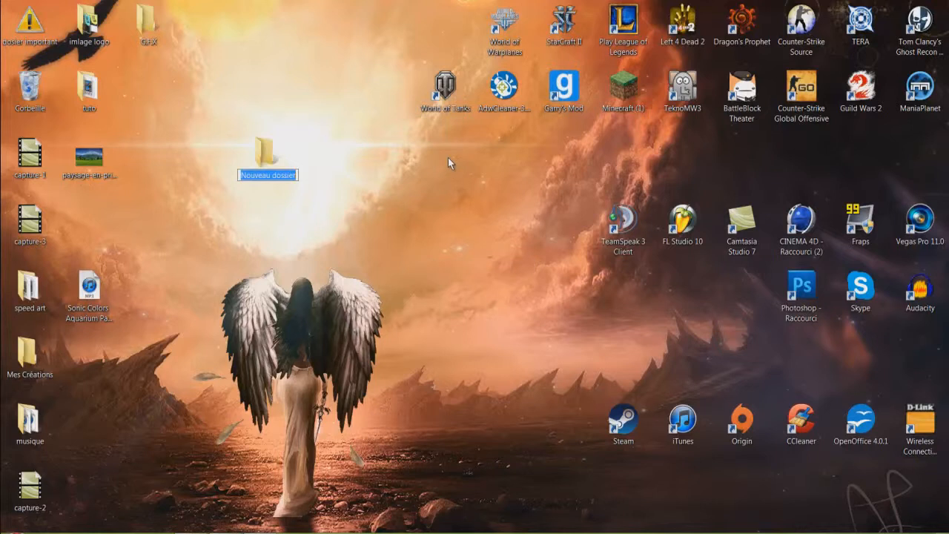
pyautogui.write('GF')
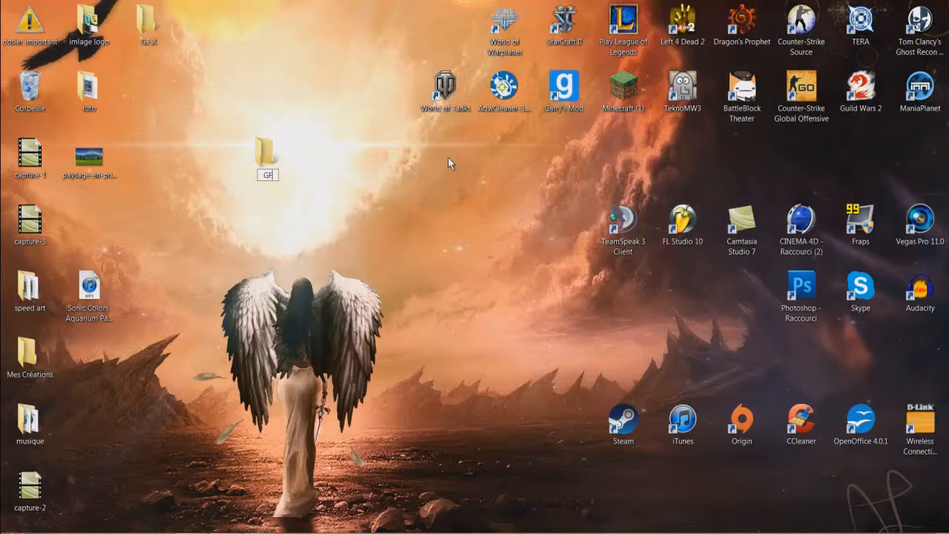
pyautogui.write('X pack')
pyautogui.press('Return')
pyautogui.click(379, 227)
# - Open the GFX pack folder, widen its file list and create a subfolder named flamme in it
pyautogui.doubleClick(267, 154)
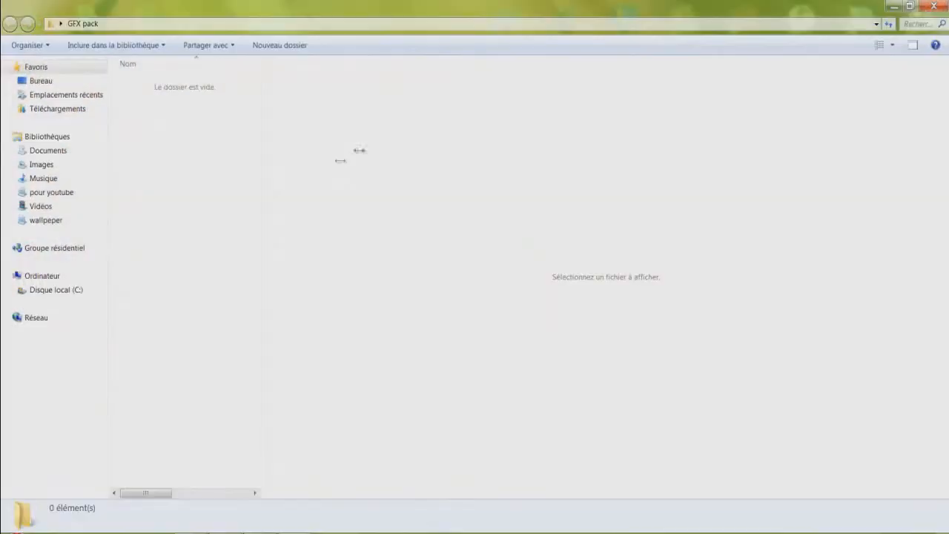
pyautogui.moveTo(263, 138); pyautogui.dragTo(718, 169)
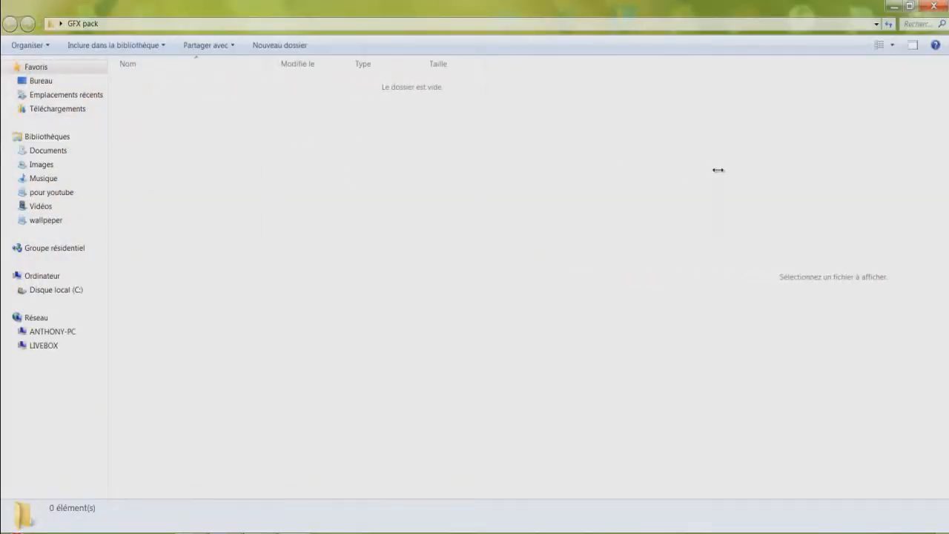
pyautogui.rightClick(154, 108)
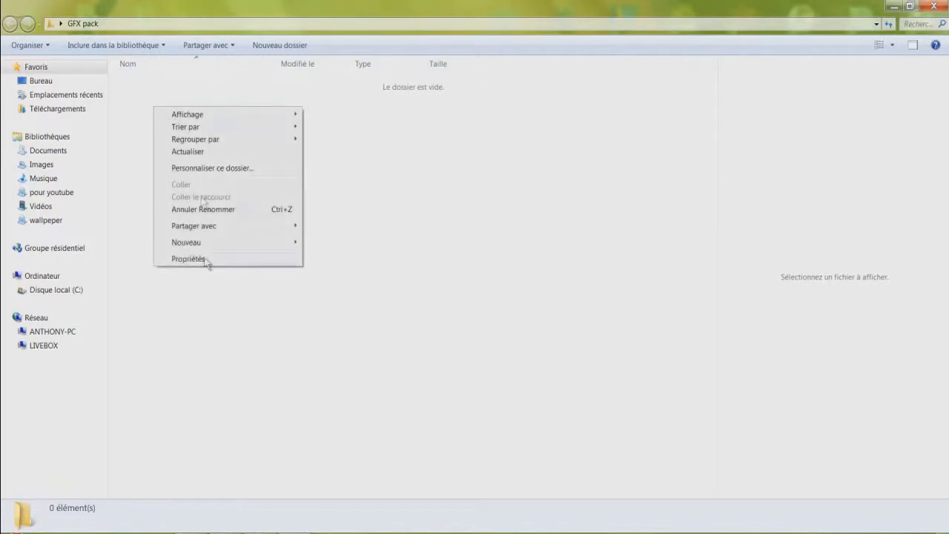
pyautogui.moveTo(211, 242)
pyautogui.click(331, 244)
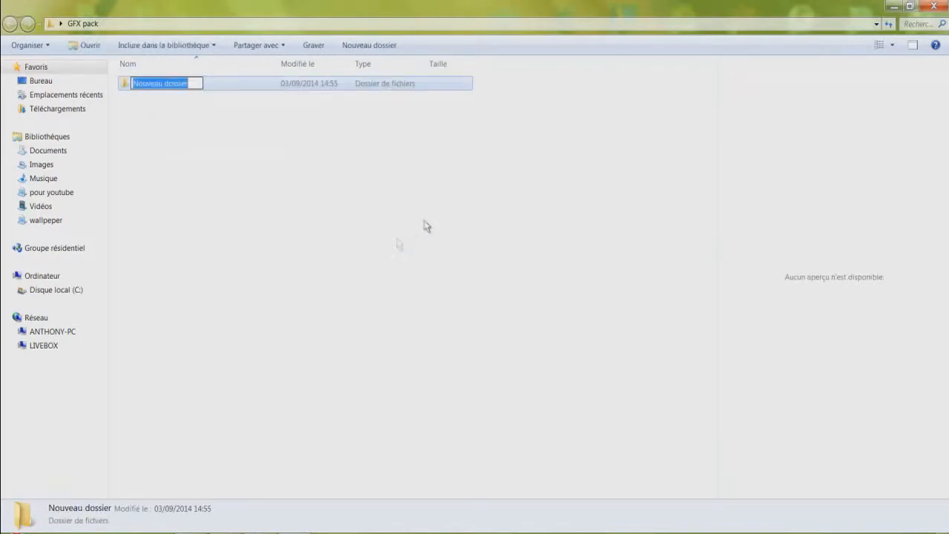
pyautogui.write('flamme')
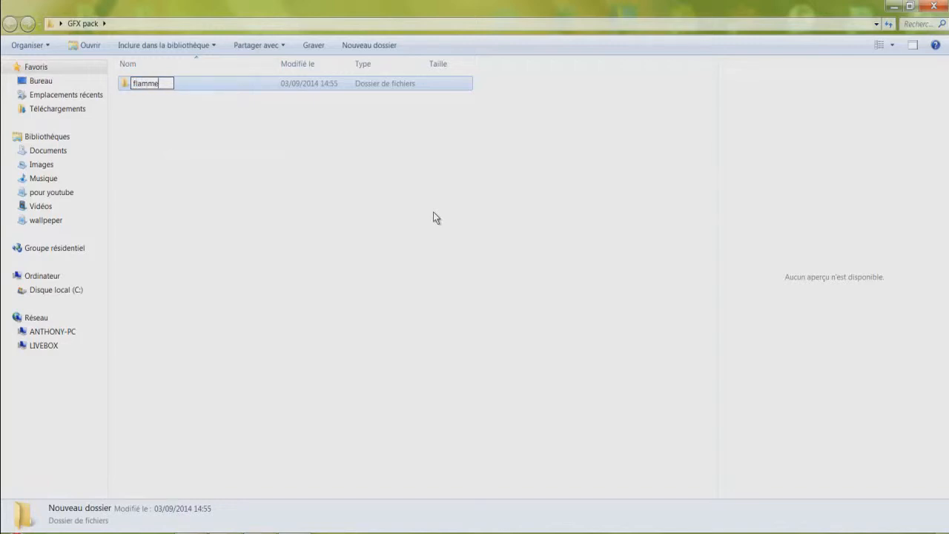
pyautogui.click(409, 182)
# - Switch to the browser, return to the Google Images results and search for "flamme png"
pyautogui.click(260, 532)
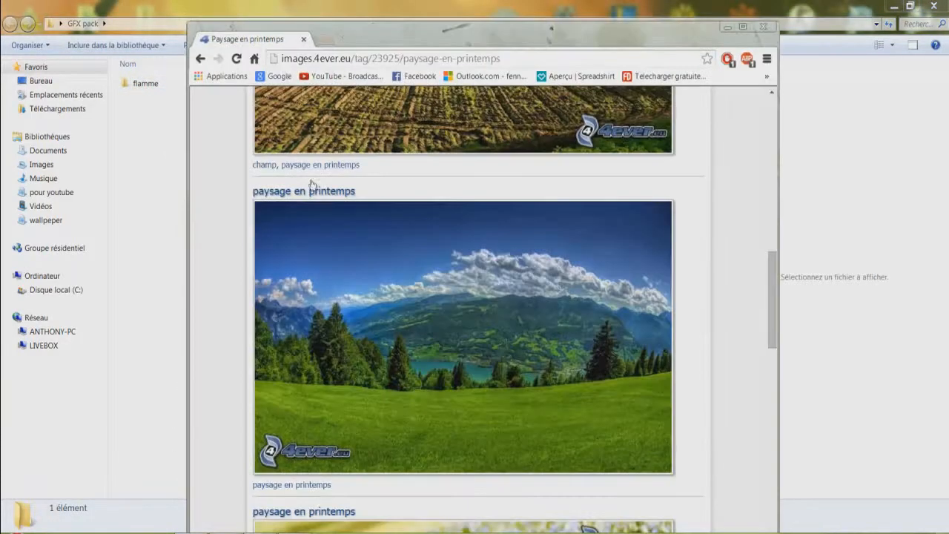
pyautogui.click(200, 60)
pyautogui.scroll(3, 423, 257)
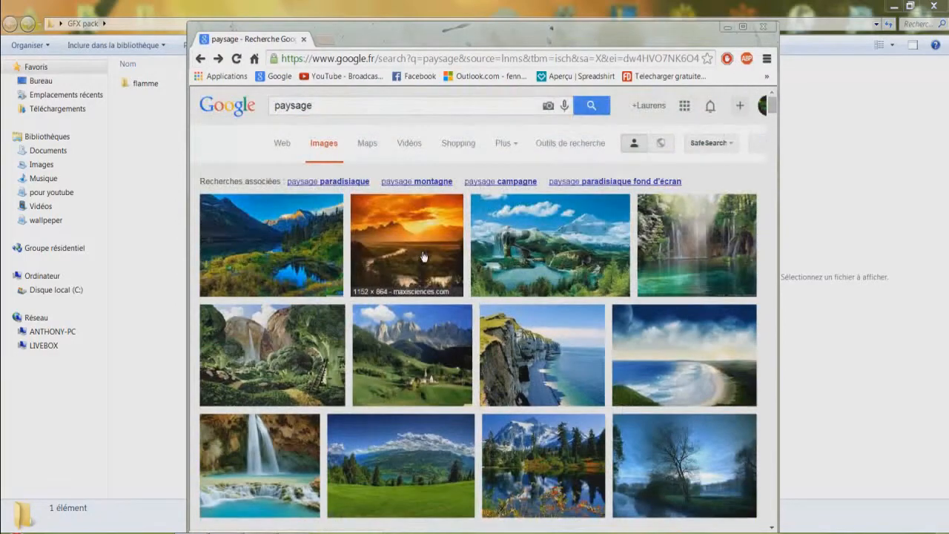
pyautogui.moveTo(329, 104); pyautogui.dragTo(218, 104)
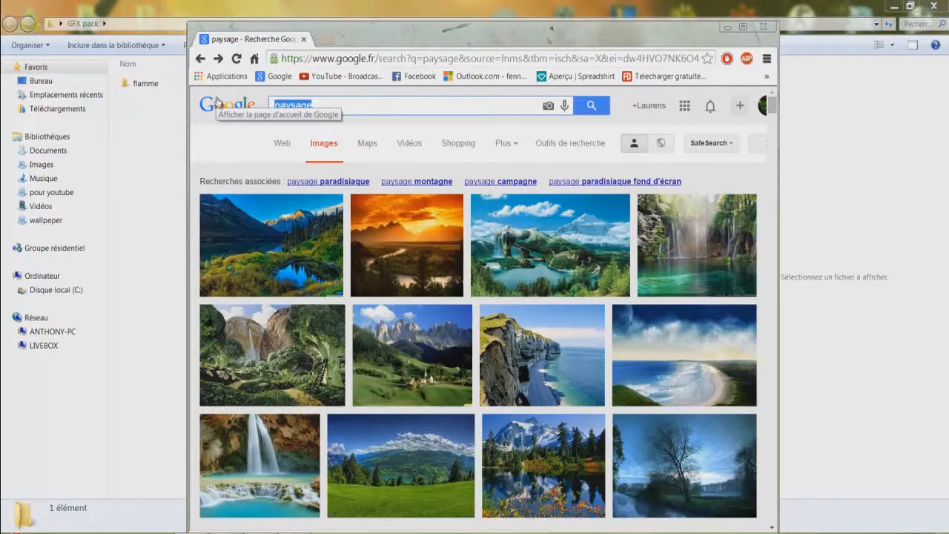
pyautogui.scroll(-20, 479, 284)
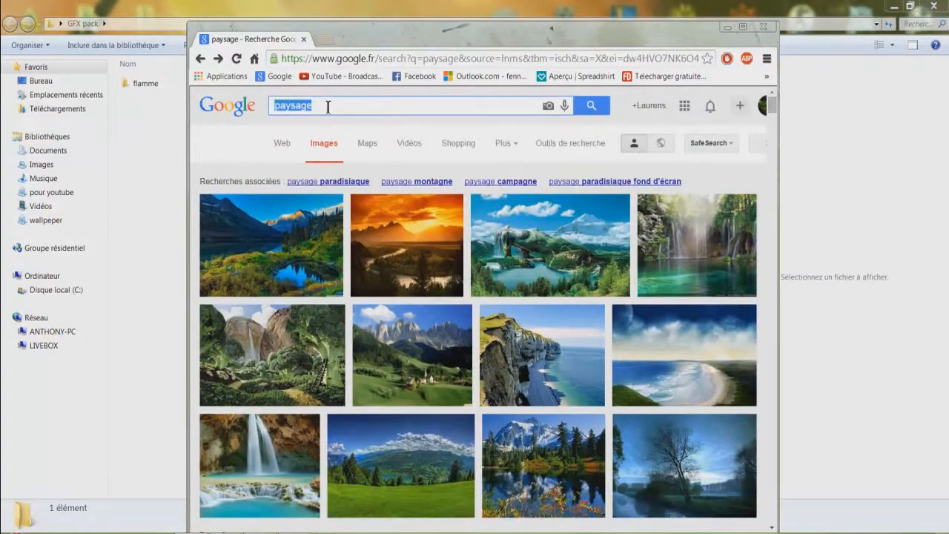
pyautogui.write('flamme ')
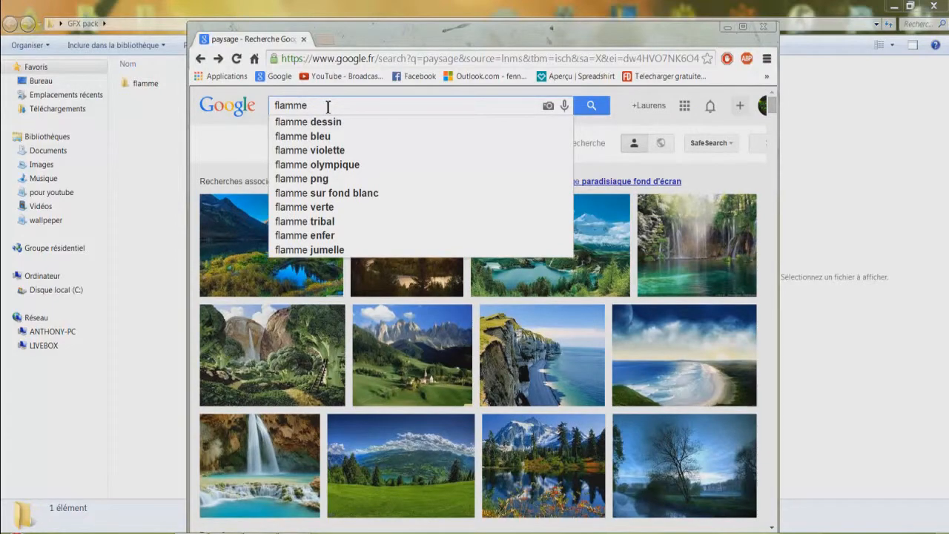
pyautogui.write('png')
pyautogui.press('Return')
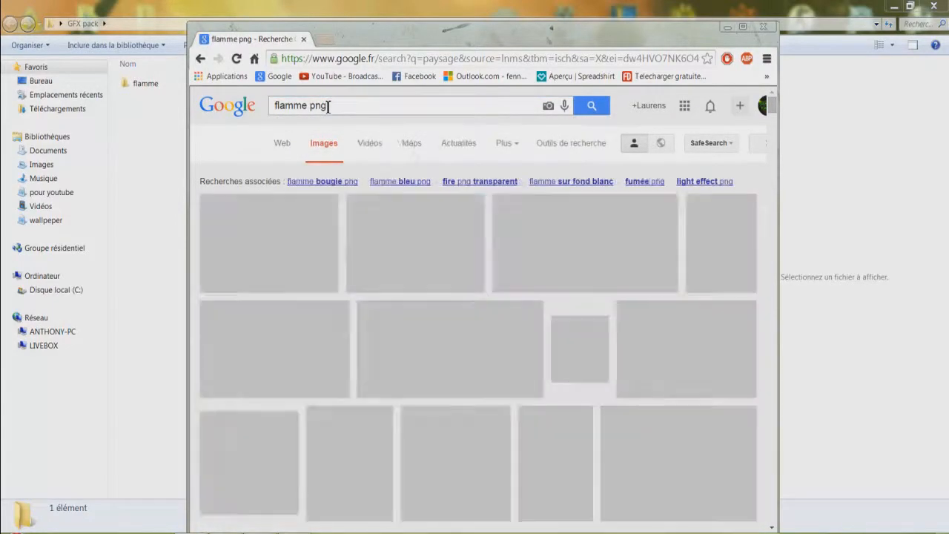
# - Move the browser window clear of the flamme folder and examine the flame PNG results, previewing the 540 × 358 flame from renders-graphiques.fr
pyautogui.moveTo(381, 35); pyautogui.dragTo(476, 21)
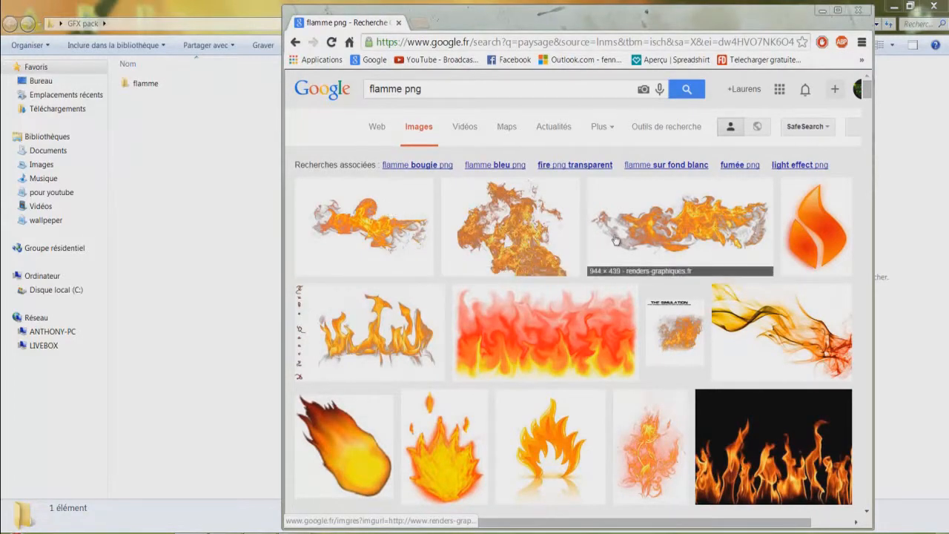
pyautogui.scroll(-1, 614, 239)
pyautogui.scroll(1, 602, 289)
pyautogui.scroll(-1, 673, 252)
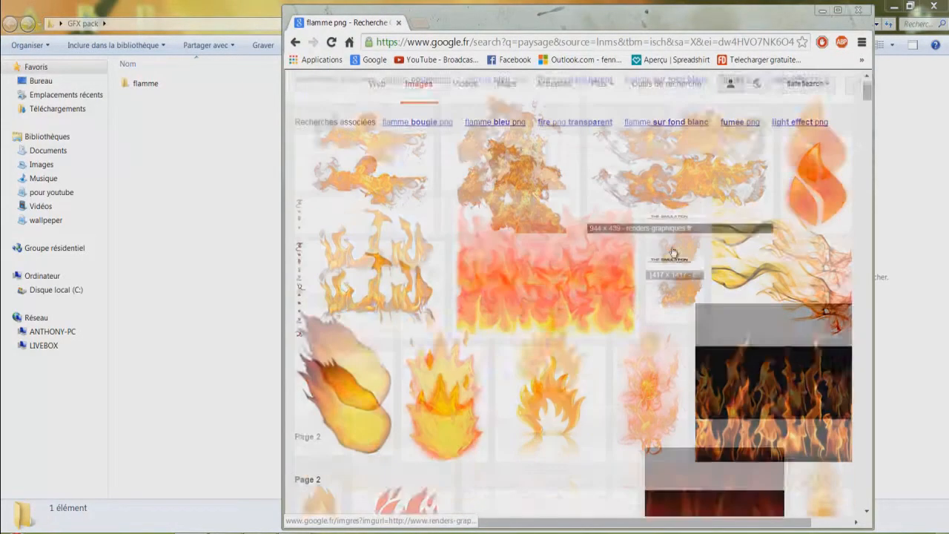
pyautogui.click(531, 259)
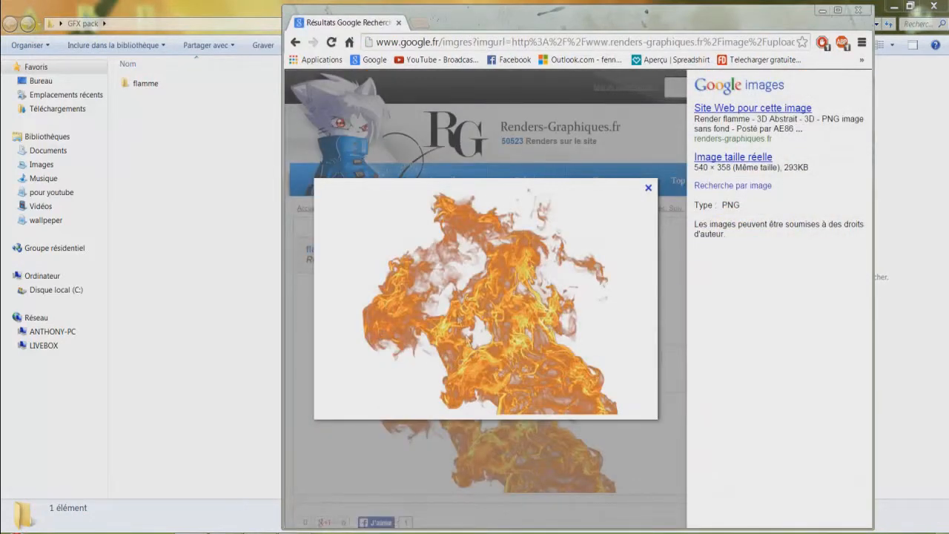
pyautogui.click(648, 188)
pyautogui.click(295, 42)
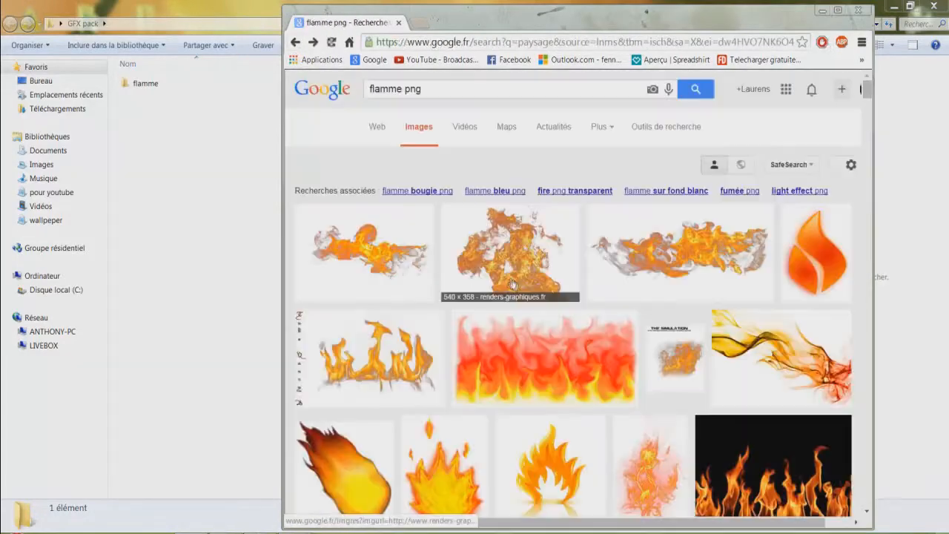
pyautogui.scroll(-3, 474, 296)
pyautogui.scroll(-5, 521, 288)
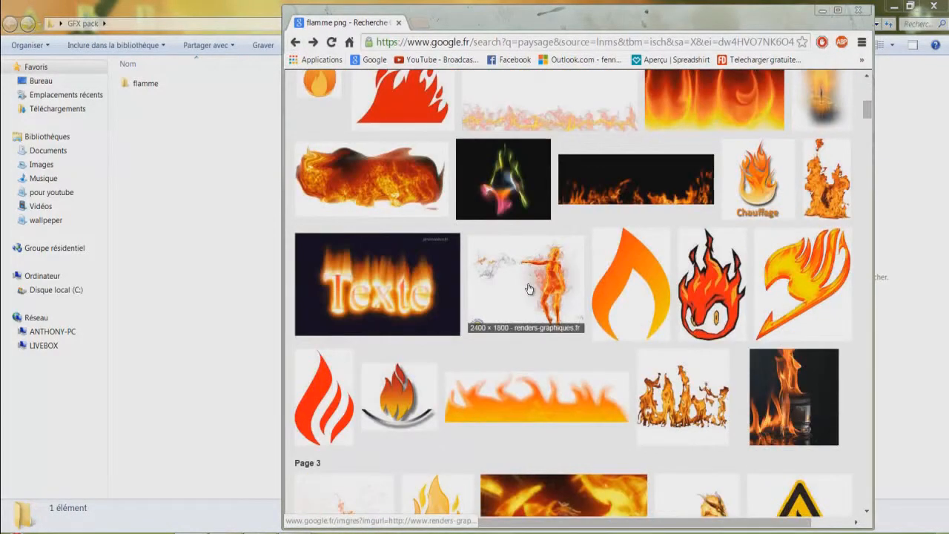
pyautogui.scroll(-8, 531, 289)
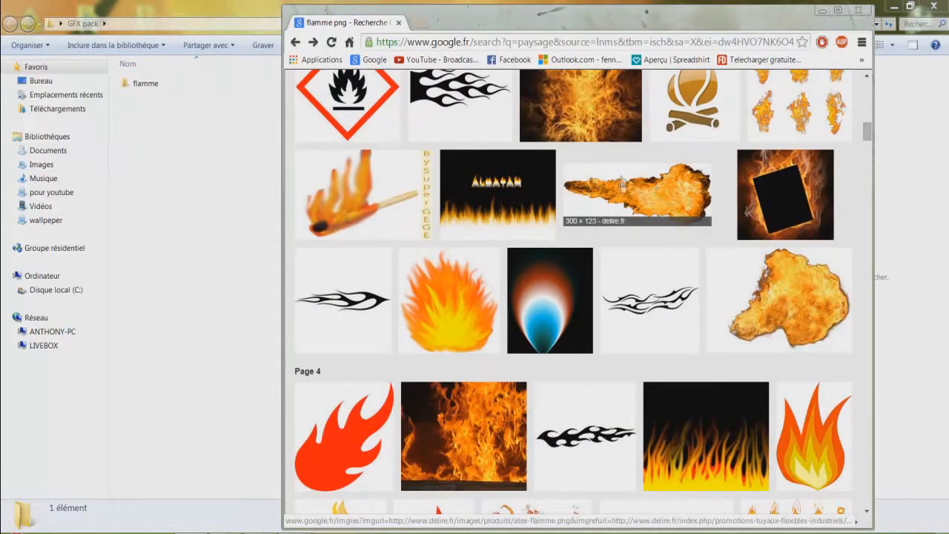
pyautogui.scroll(20, 608, 222)
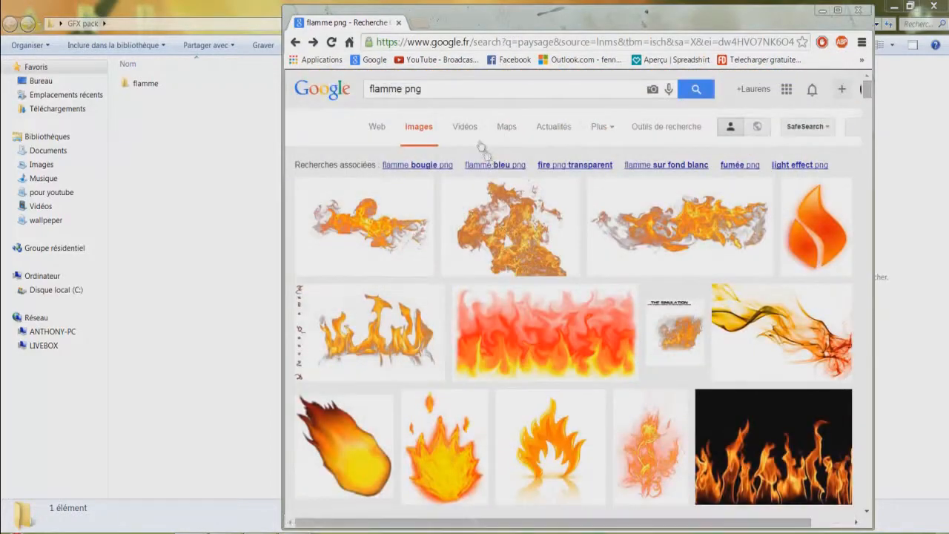
# - Change the image search to "flamme fond noir"
pyautogui.click(437, 87)
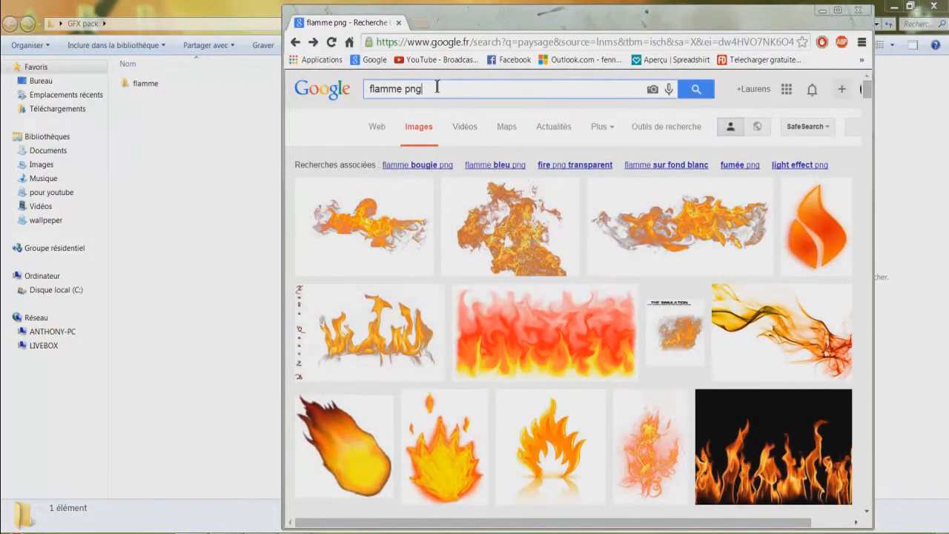
pyautogui.write('fond noir')
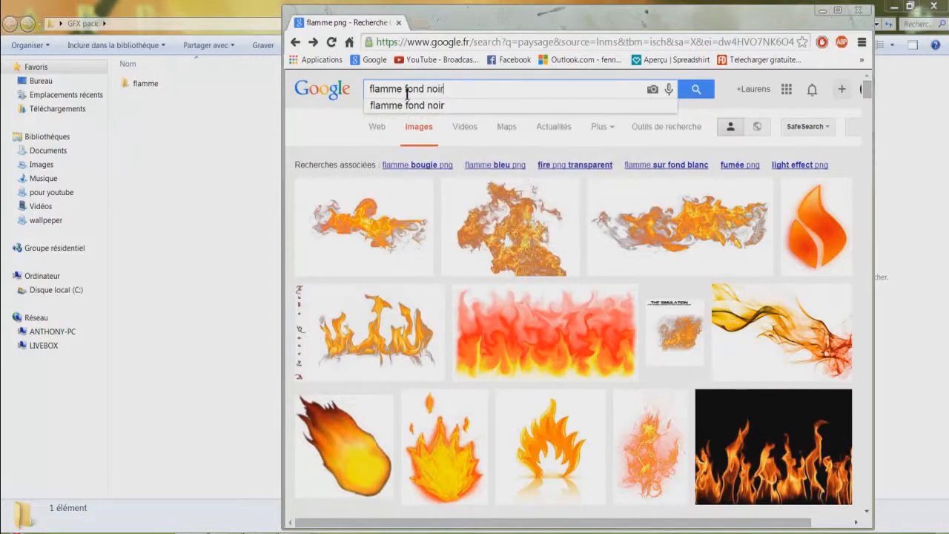
pyautogui.press('Return')
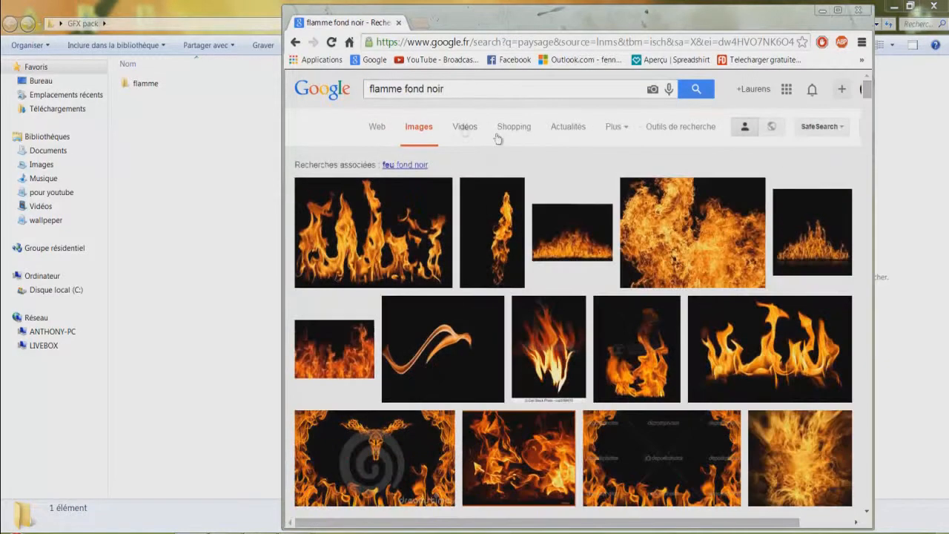
# - Save the 778 × 514 black-background flame image from crystalxp.net into the flamme folder, and return to the image results
pyautogui.scroll(-1, 489, 162)
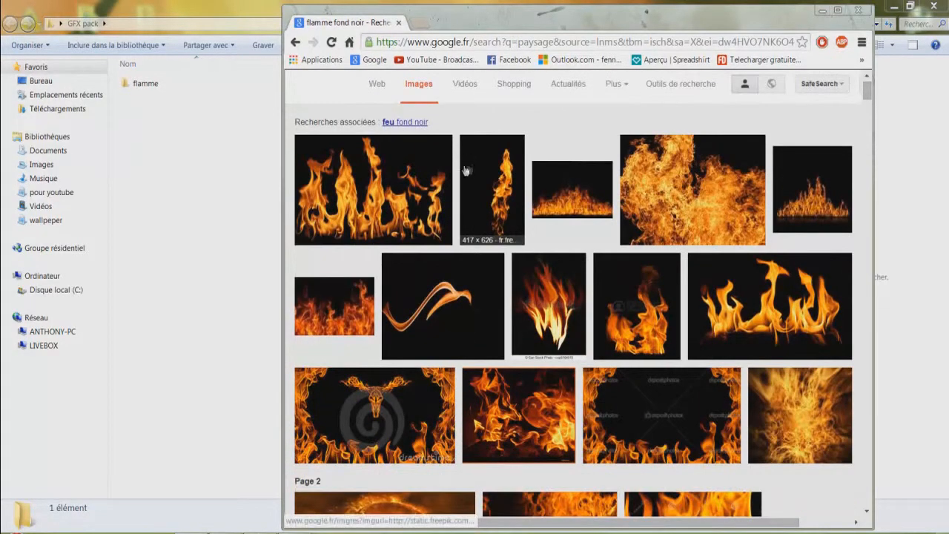
pyautogui.click(402, 175)
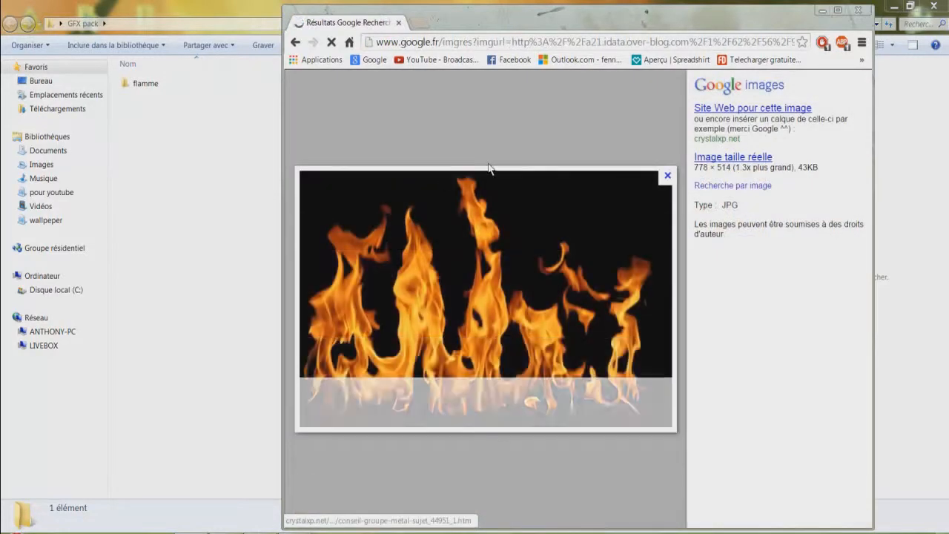
pyautogui.moveTo(490, 285); pyautogui.dragTo(149, 86)
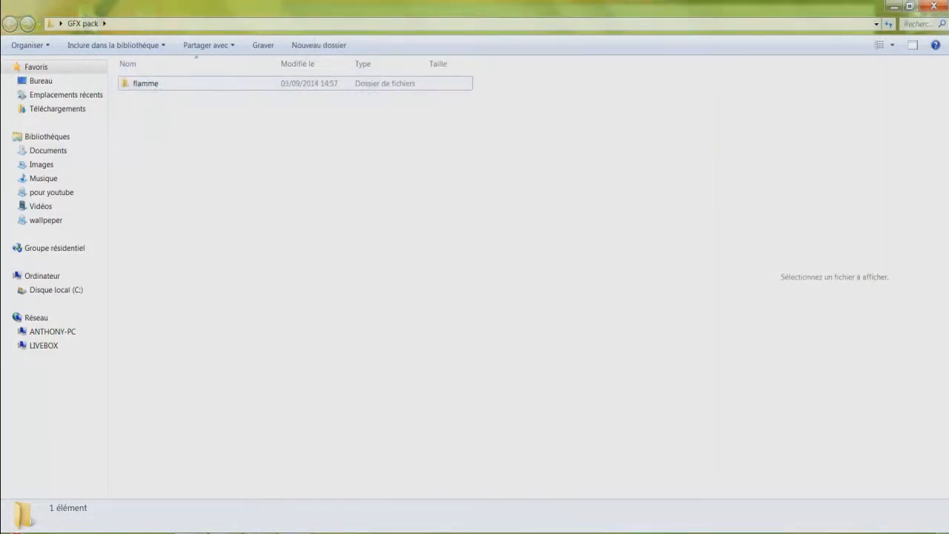
pyautogui.click(308, 533)
pyautogui.click(297, 46)
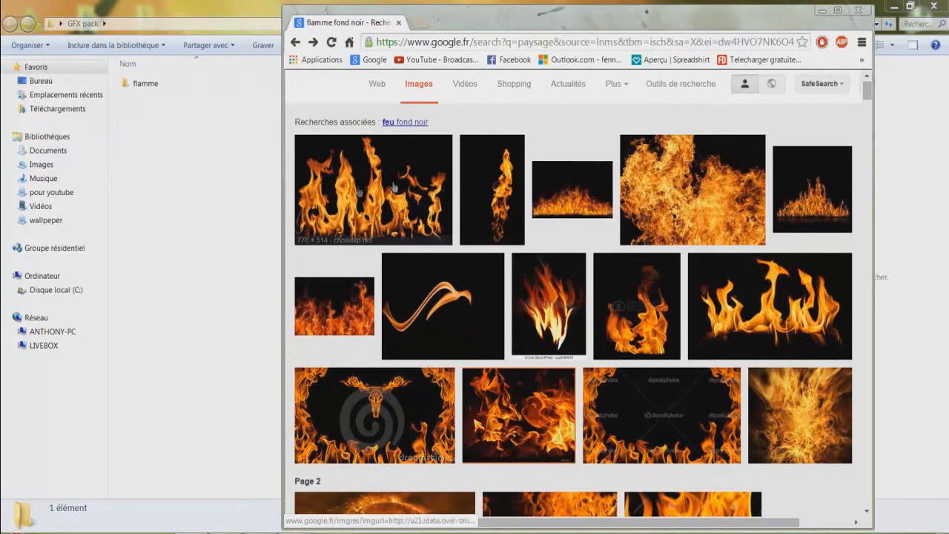
# - Copy the first flame thumbnail straight into the GFX pack folder, and delete the imgres copy
pyautogui.moveTo(401, 193); pyautogui.dragTo(145, 203)
pyautogui.click(156, 99)
pyautogui.click(199, 215)
pyautogui.click(196, 106)
pyautogui.click(178, 180)
pyautogui.press('Delete')
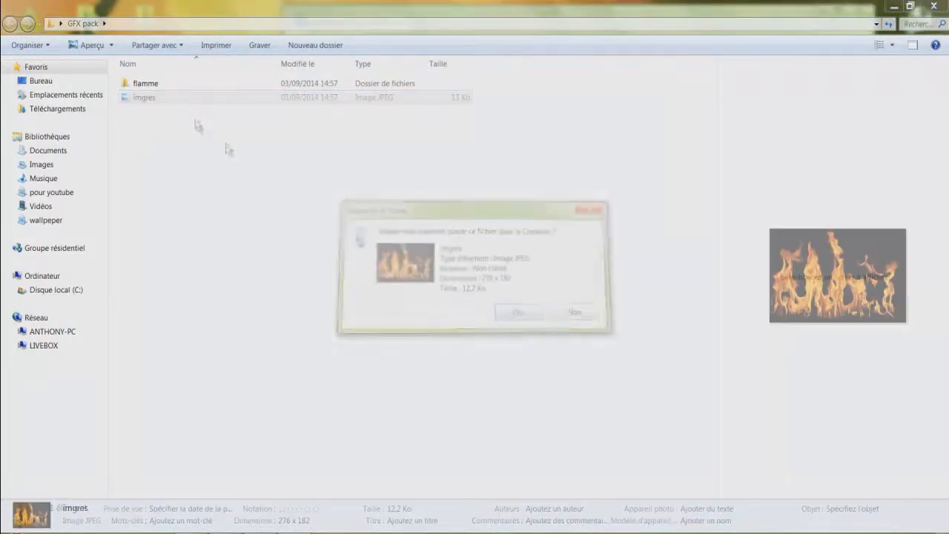
pyautogui.press('Return')
# - Return to the browser, open the 417 × 626 flame image from freepik and save it into the flamme folder
pyautogui.click(237, 527)
pyautogui.scroll(1, 487, 230)
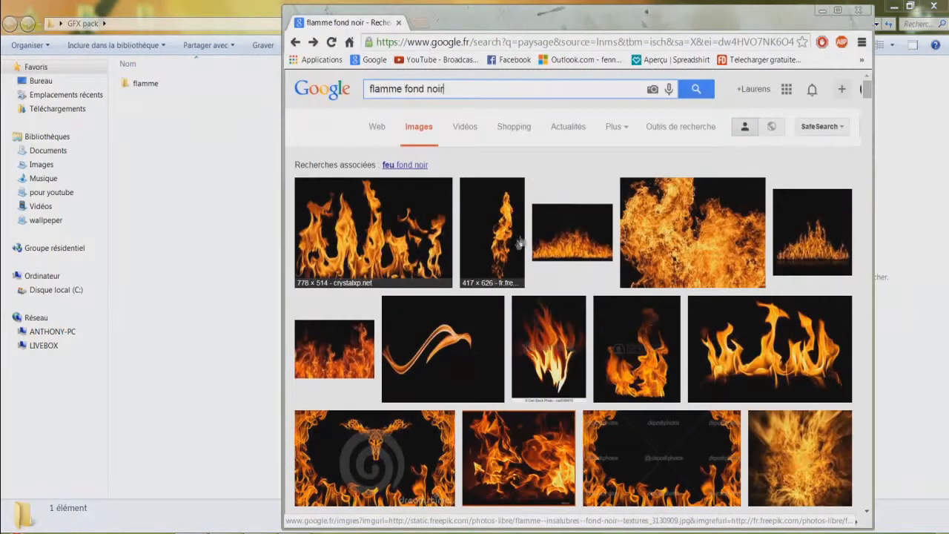
pyautogui.click(517, 240)
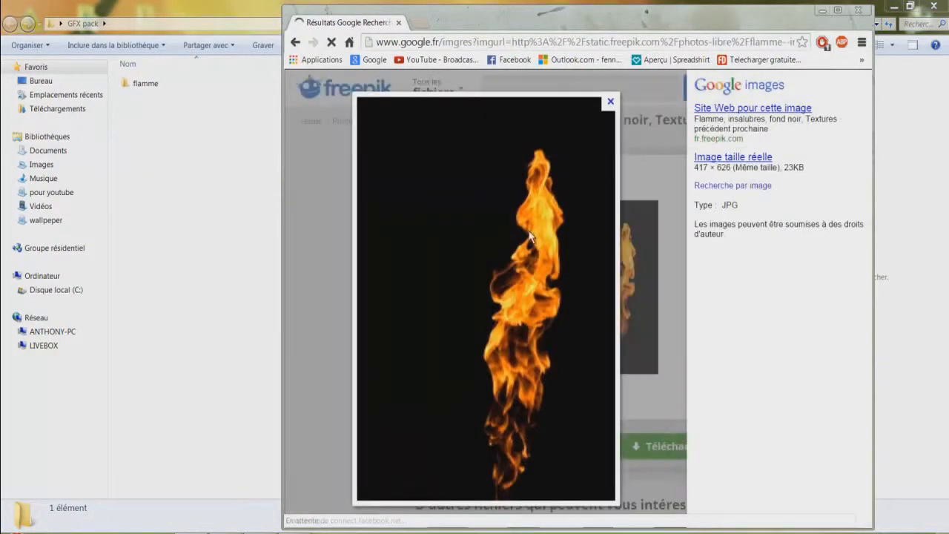
pyautogui.moveTo(456, 217); pyautogui.dragTo(149, 83)
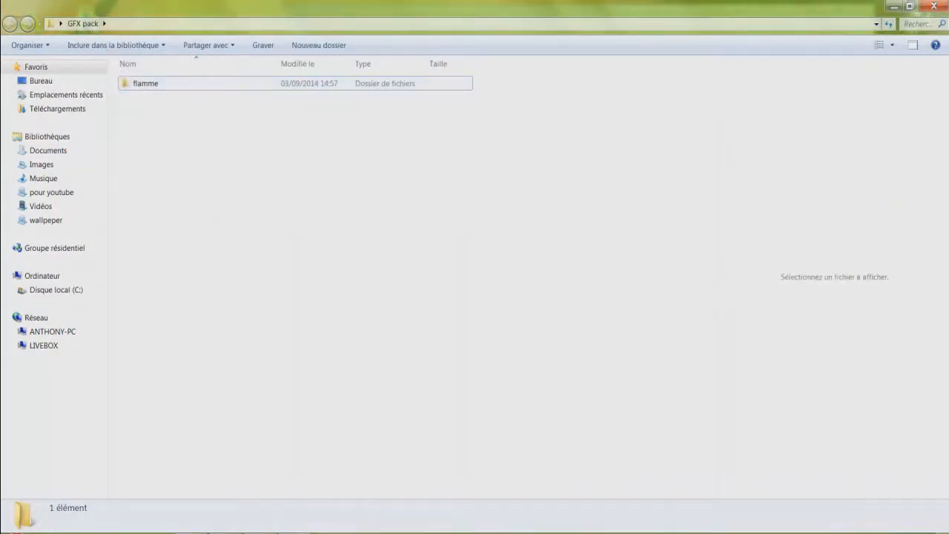
# - Create a new folder named craquelure inside the GFX pack folder
pyautogui.click(237, 527)
pyautogui.click(237, 526)
pyautogui.rightClick(172, 110)
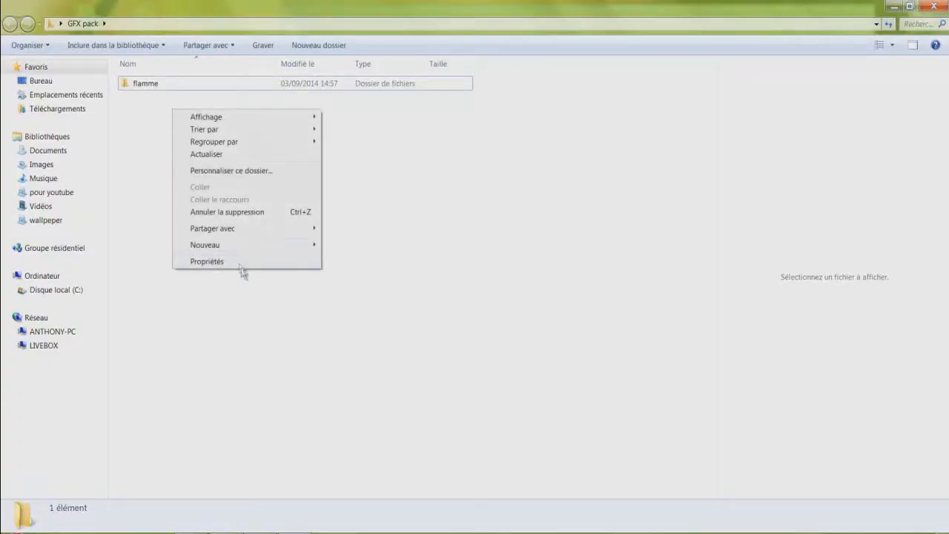
pyautogui.moveTo(282, 244)
pyautogui.click(351, 246)
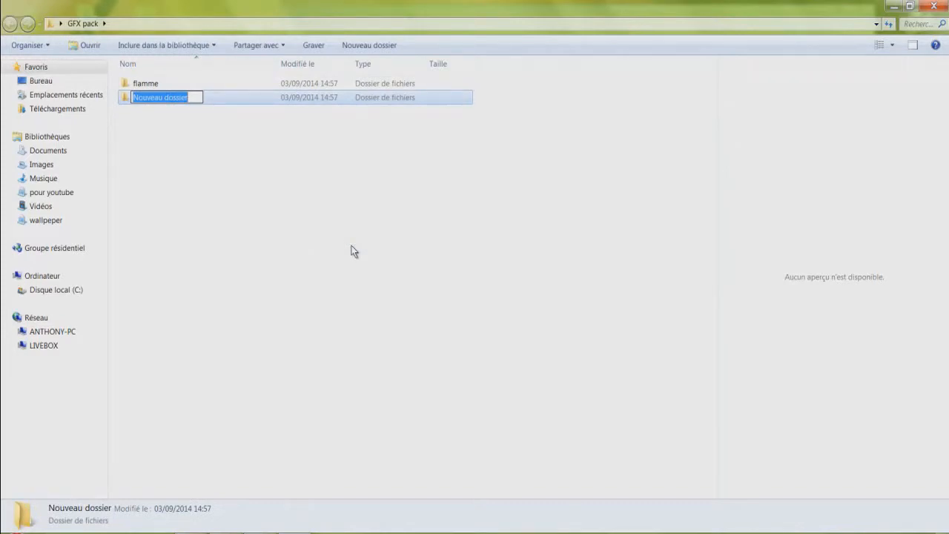
pyautogui.write('craquel')
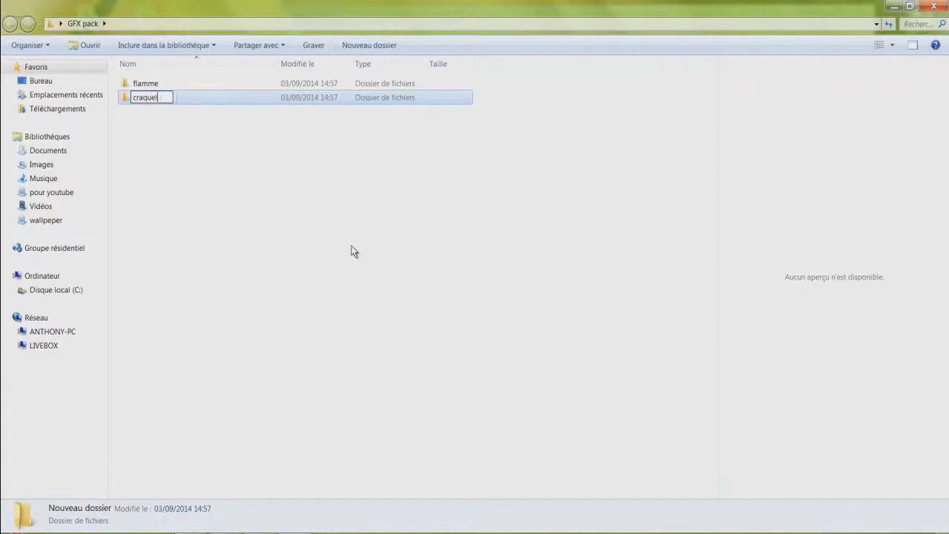
pyautogui.press('Return')
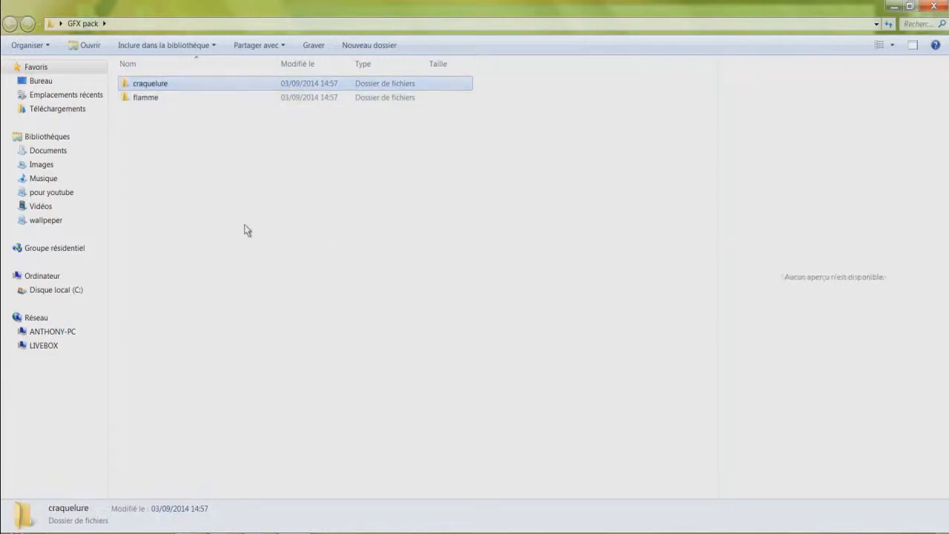
pyautogui.click(245, 225)
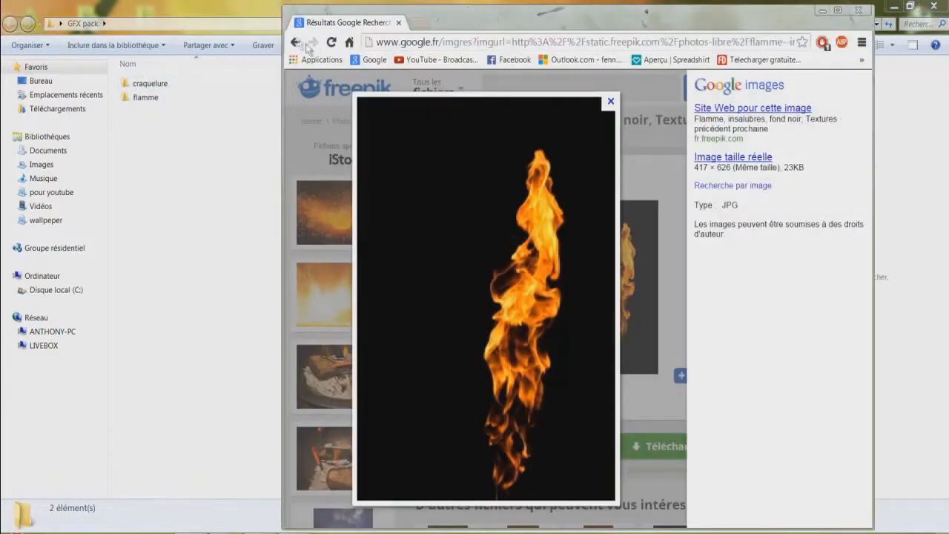
# - Return to the image results in the browser and search for "craquelure"
pyautogui.click(298, 43)
pyautogui.tripleClick(408, 95)
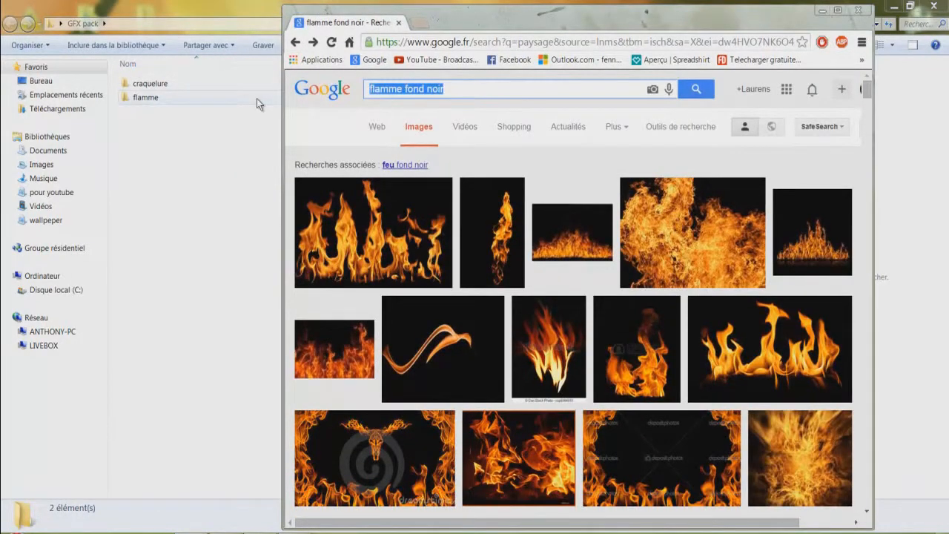
pyautogui.write('craquel')
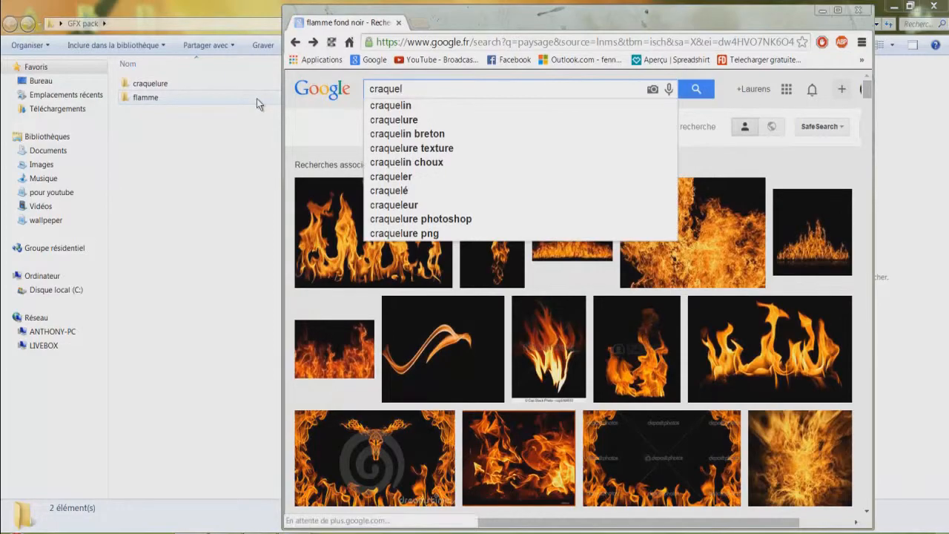
pyautogui.write('ure')
pyautogui.press('Return')
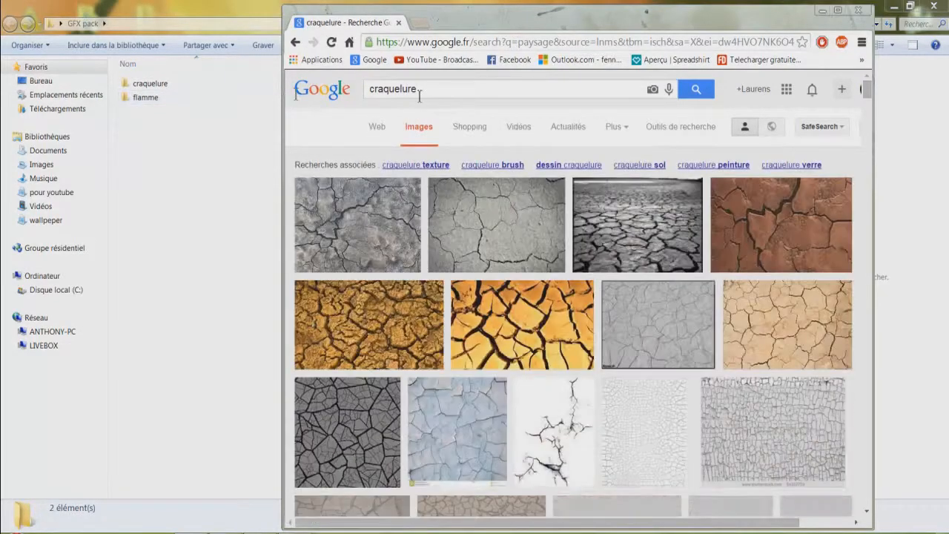
# - Maximize the browser and look through the craquelure results for an isolated crack on a white background
pyautogui.scroll(-5, 526, 200)
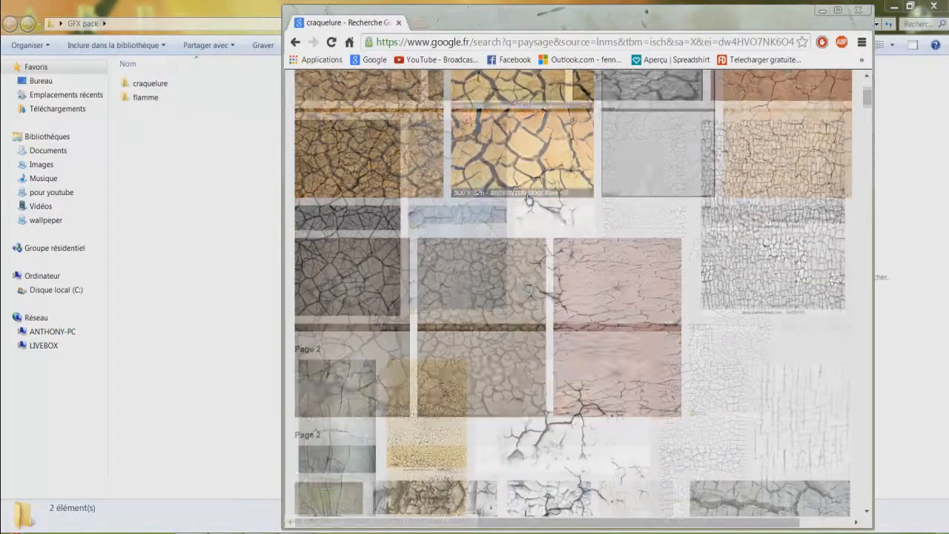
pyautogui.scroll(-15, 528, 199)
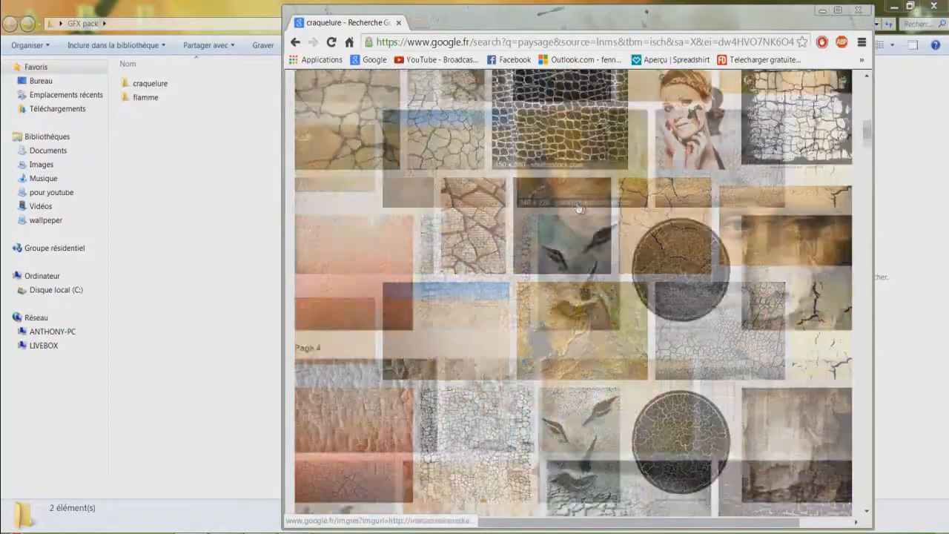
pyautogui.scroll(-8, 586, 209)
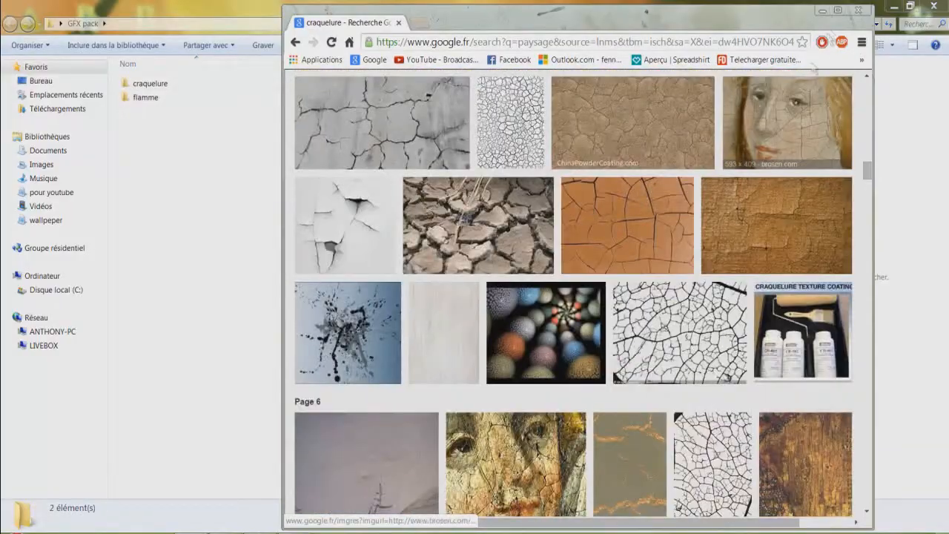
pyautogui.click(837, 11)
pyautogui.scroll(-15, 659, 218)
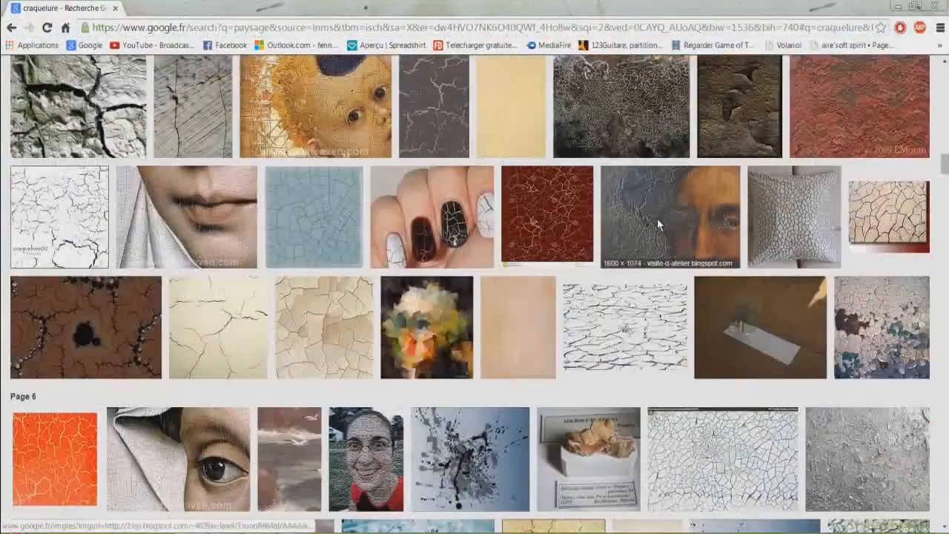
pyautogui.scroll(-4, 657, 218)
pyautogui.scroll(3, 659, 217)
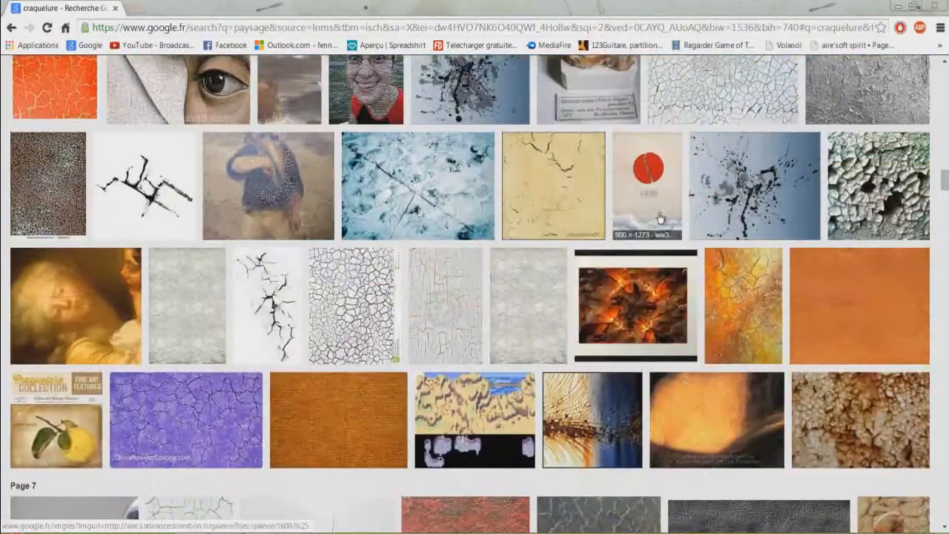
pyautogui.scroll(-4, 660, 217)
pyautogui.scroll(2, 658, 219)
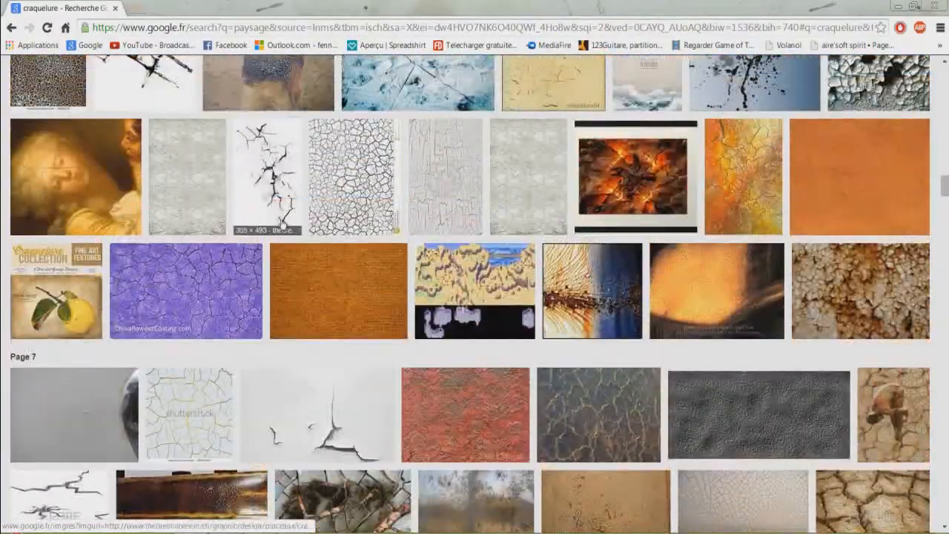
pyautogui.scroll(-10, 285, 213)
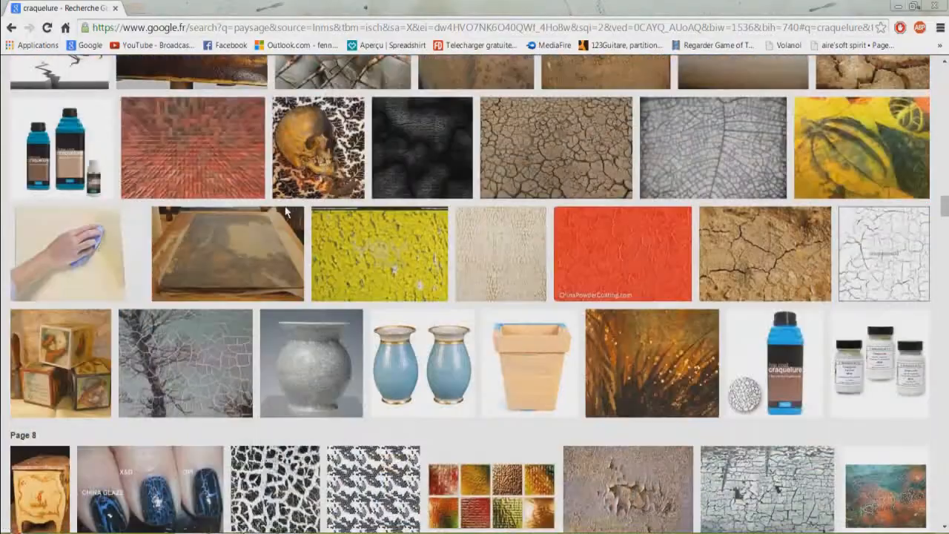
pyautogui.scroll(2, 287, 209)
pyautogui.scroll(8, 287, 210)
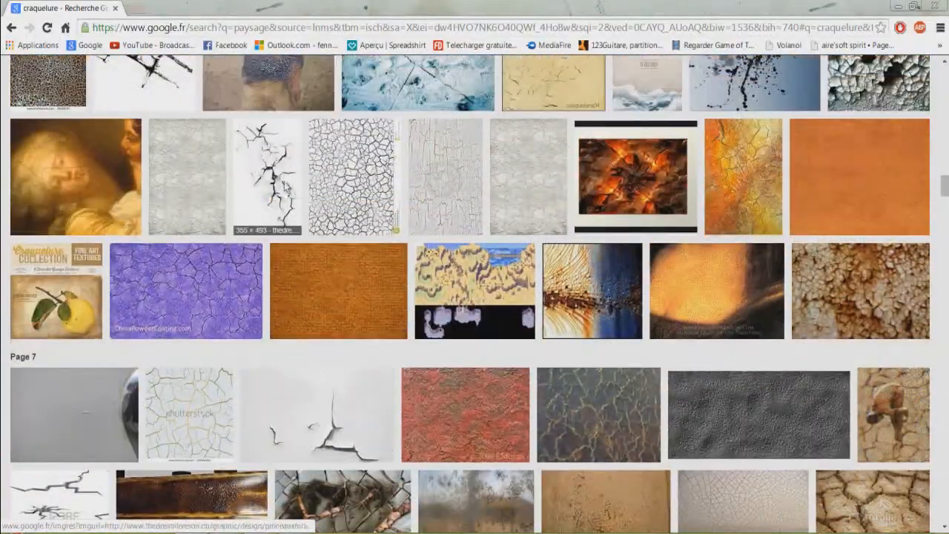
# - Open the 355 × 493 crack image from thedreamliveson.ch and save it into the craquelure folder
pyautogui.click(286, 185)
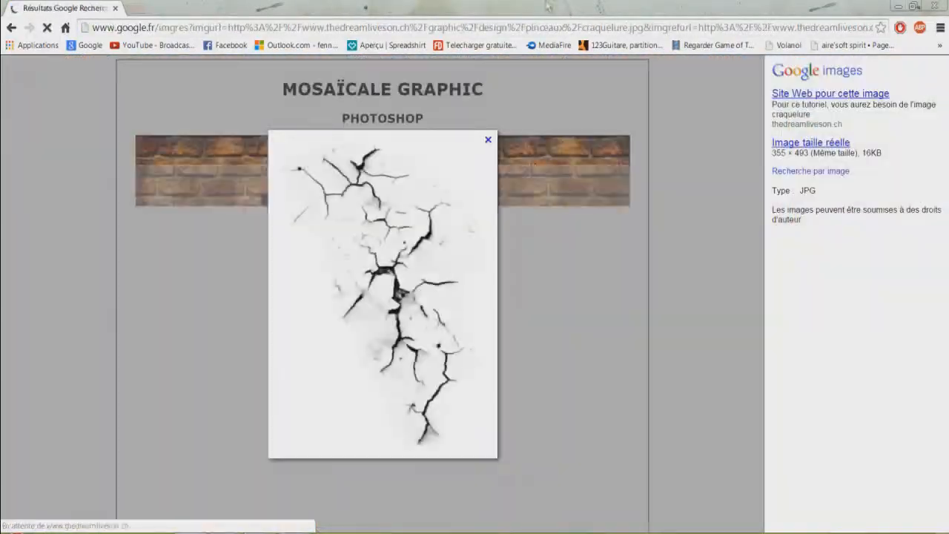
pyautogui.moveTo(386, 4); pyautogui.dragTo(687, 10)
pyautogui.moveTo(549, 276); pyautogui.dragTo(163, 83)
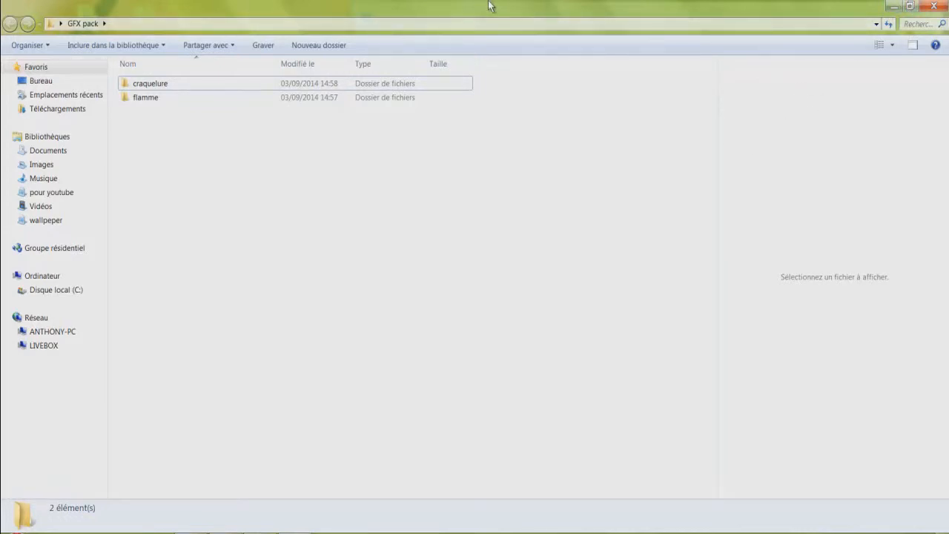
# - Place the flamme3 image into the landscape document in Photoshop, positioned over the trees at the image's left edge
pyautogui.moveTo(495, 5); pyautogui.dragTo(368, 43)
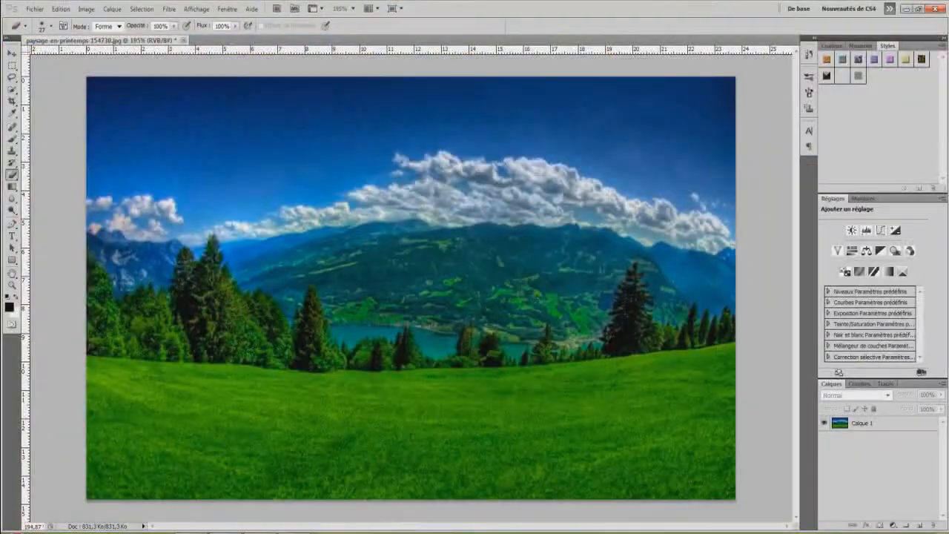
pyautogui.moveTo(295, 533)
pyautogui.click(319, 482)
pyautogui.doubleClick(289, 135)
pyautogui.moveTo(271, 140); pyautogui.dragTo(220, 426)
pyautogui.moveTo(407, 312); pyautogui.dragTo(160, 331)
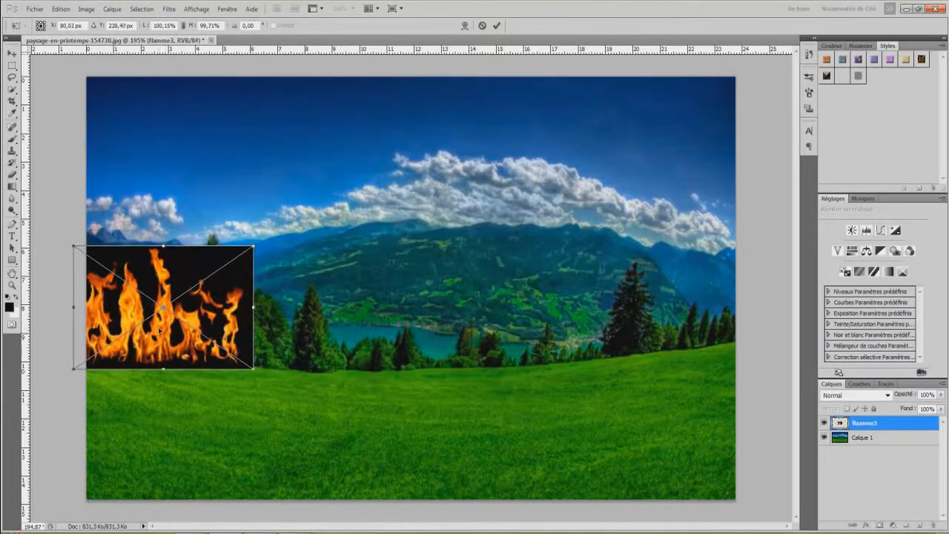
pyautogui.press('Return')
# - Activate the Eraser and rasterize the placed flamme3 layer
pyautogui.press('e')
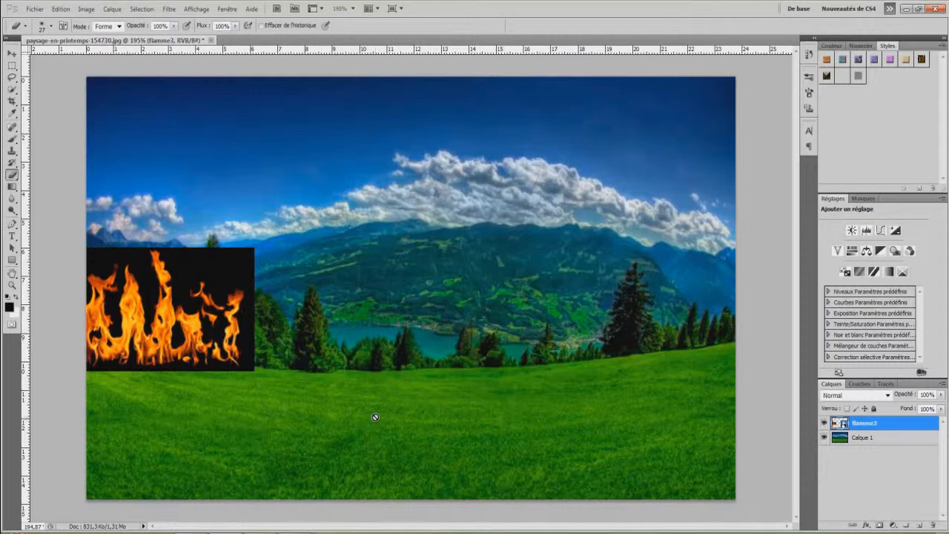
pyautogui.click(876, 437)
pyautogui.click(879, 422)
pyautogui.click(310, 345)
pyautogui.click(432, 213)
pyautogui.rightClick(863, 426)
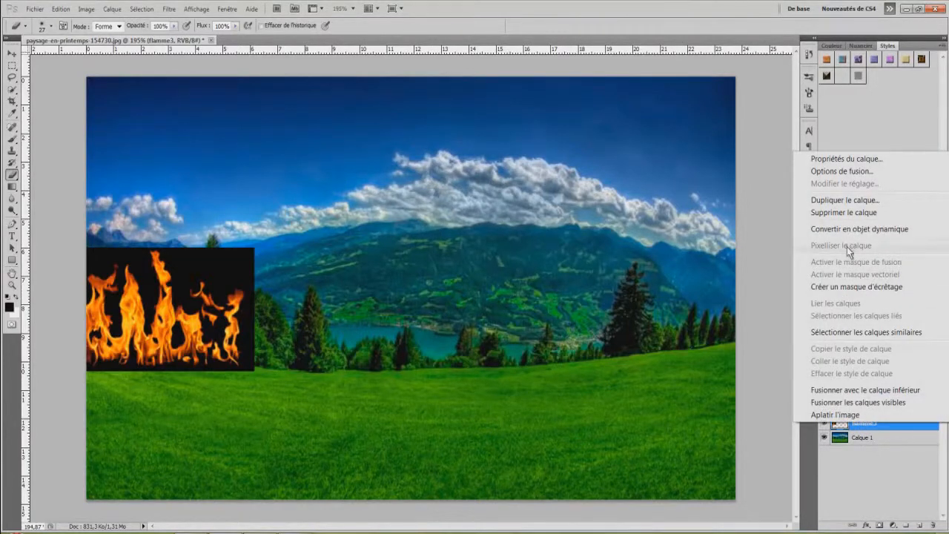
pyautogui.click(869, 473)
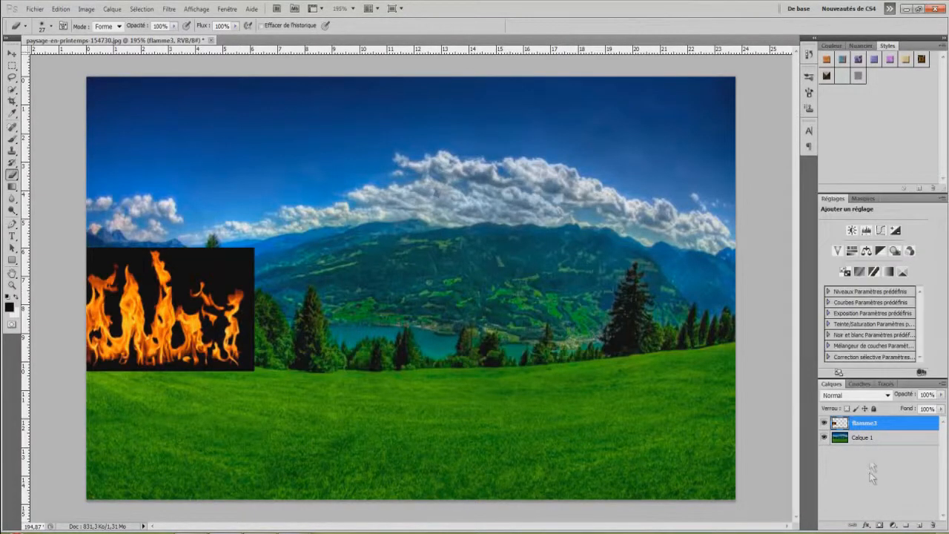
# - Set the flamme3 layer's blending mode to Superposition
pyautogui.click(859, 394)
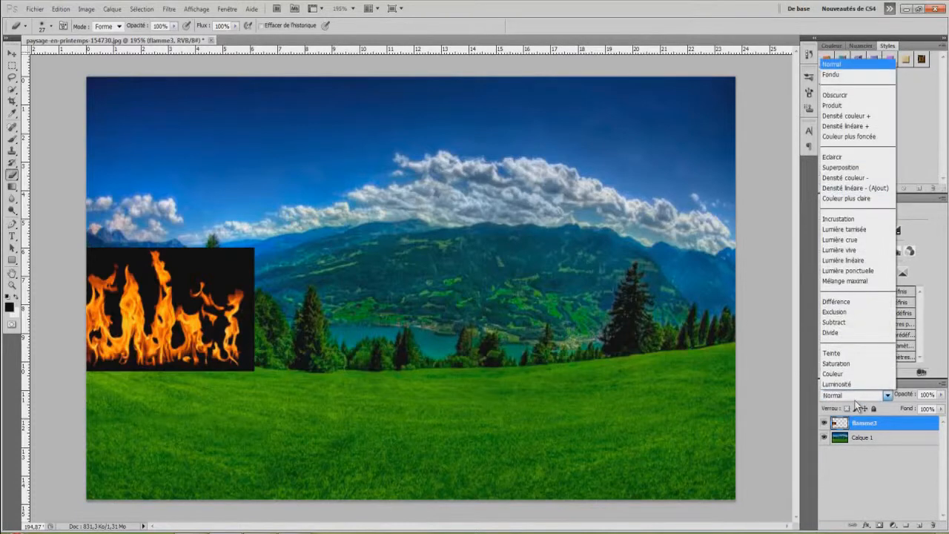
pyautogui.click(858, 400)
pyautogui.click(860, 401)
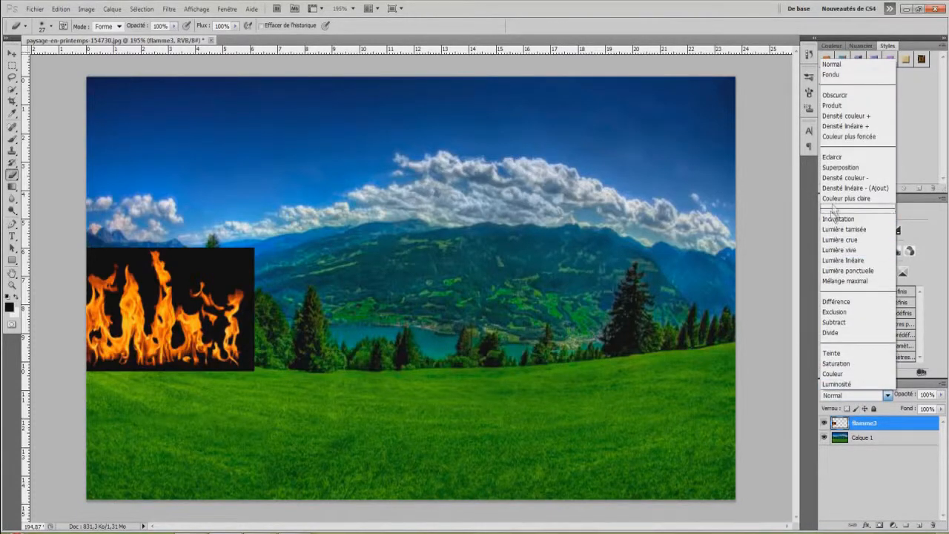
pyautogui.click(846, 162)
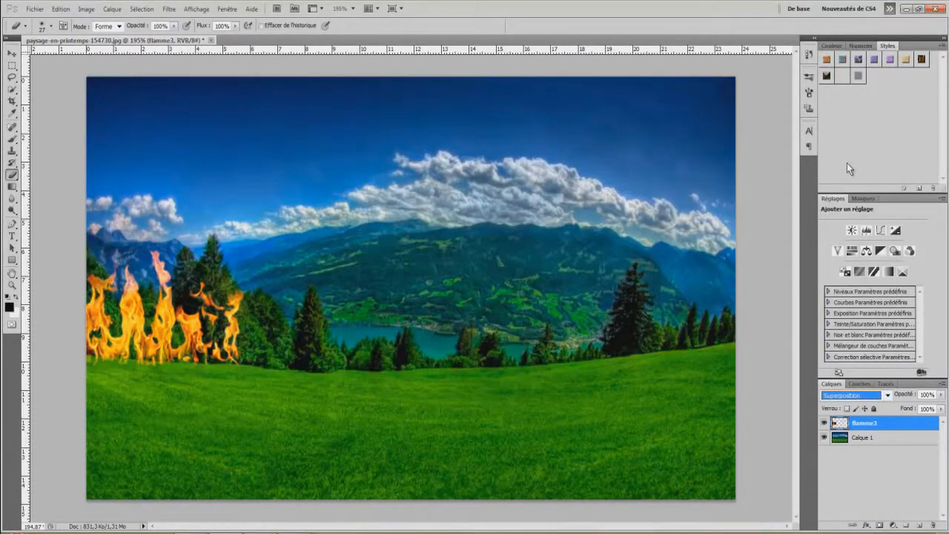
# - Cycle the flame layer through the neighbouring blending modes as far as Densité couleur +, and return to Superposition
pyautogui.press('Up')
pyautogui.press('Down')
pyautogui.press('Up')
pyautogui.press('Down')
pyautogui.press('Up')
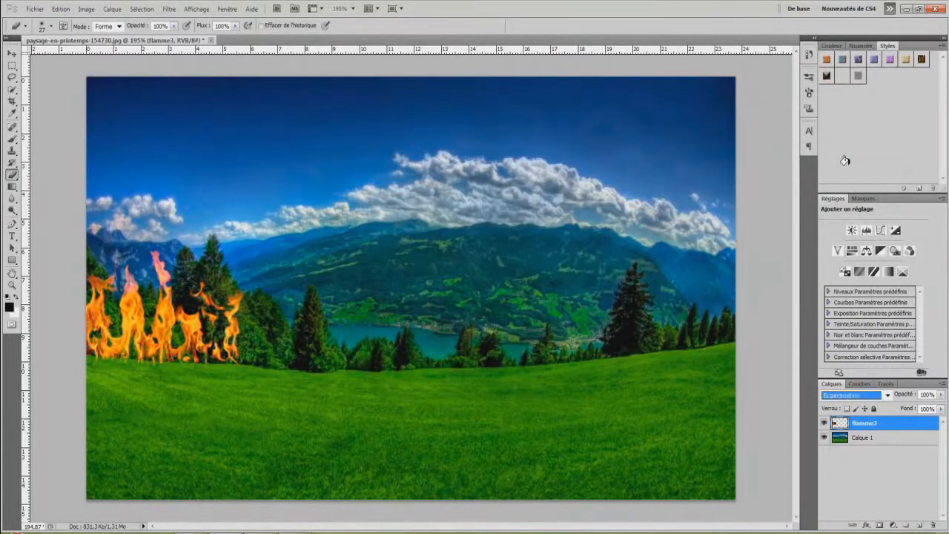
pyautogui.press('Down')
pyautogui.press('Up')
pyautogui.press('Up')
pyautogui.press('Up')
pyautogui.press('Up')
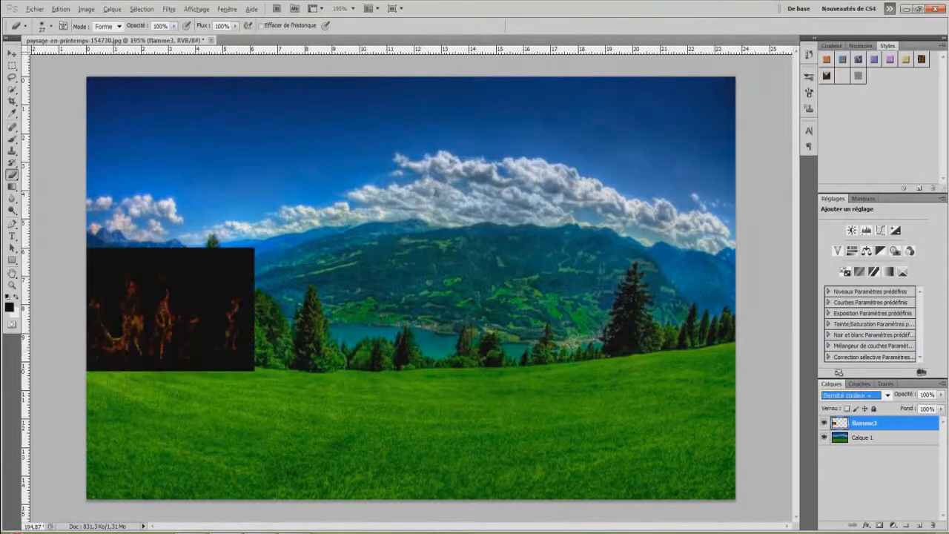
pyautogui.press('Down')
pyautogui.press('Down')
pyautogui.press('Down')
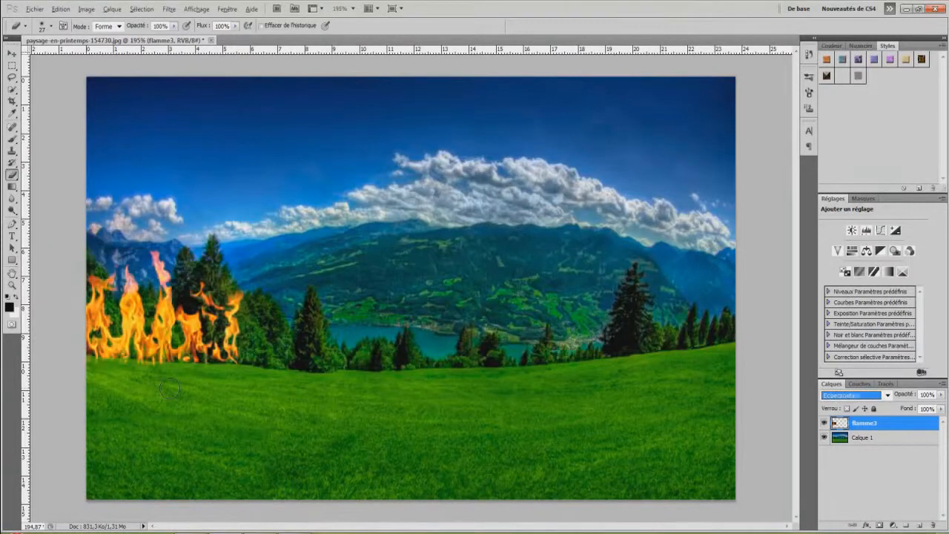
# - Rotate the flamme3 layer clockwise about 4.4° and lower it slightly to sit along the meadow's sloping left edge
pyautogui.click(856, 422)
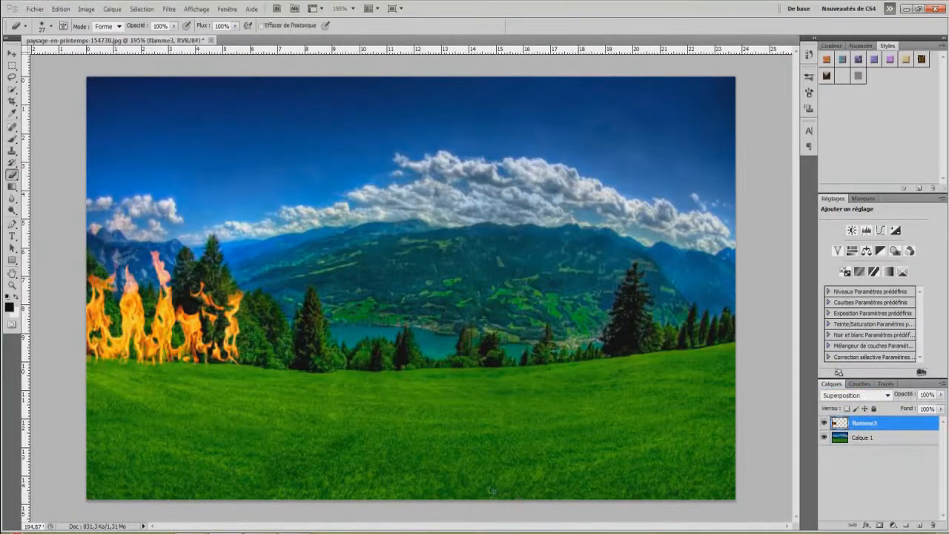
pyautogui.hotkey('ctrl', 't')
pyautogui.moveTo(207, 330)
pyautogui.mouseDown()
pyautogui.moveTo(236, 330)
pyautogui.moveTo(199, 330)
pyautogui.mouseUp()
pyautogui.moveTo(336, 430); pyautogui.dragTo(311, 431)
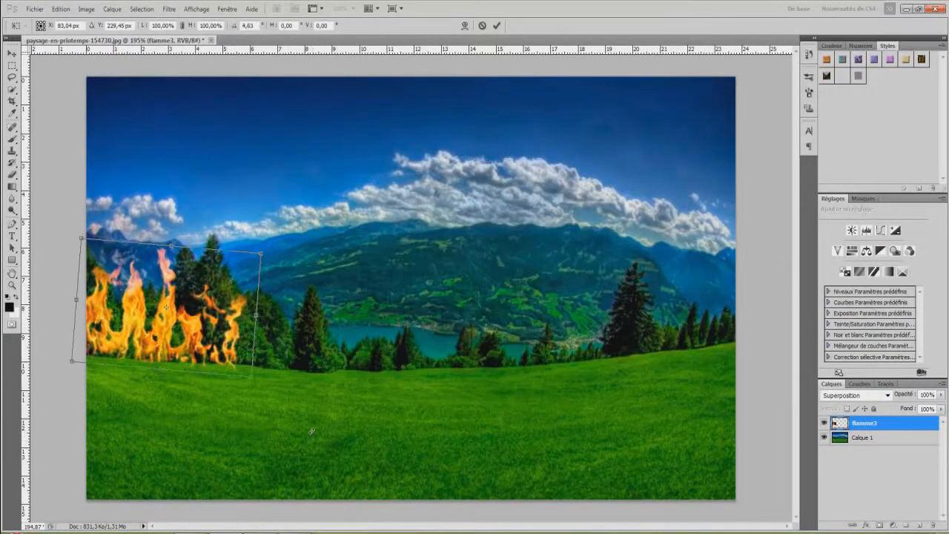
pyautogui.moveTo(209, 336); pyautogui.dragTo(209, 339)
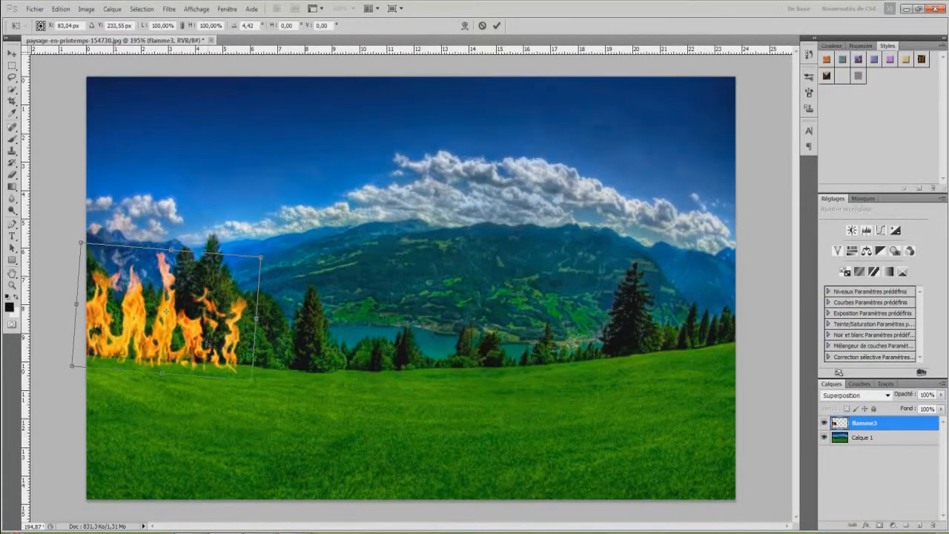
pyautogui.press('Return')
# - Move the flamme3 flames to the meadow's edge in front of the lake, and rotate them slightly counterclockwise to match the ground
pyautogui.scroll(4, 78, 414)
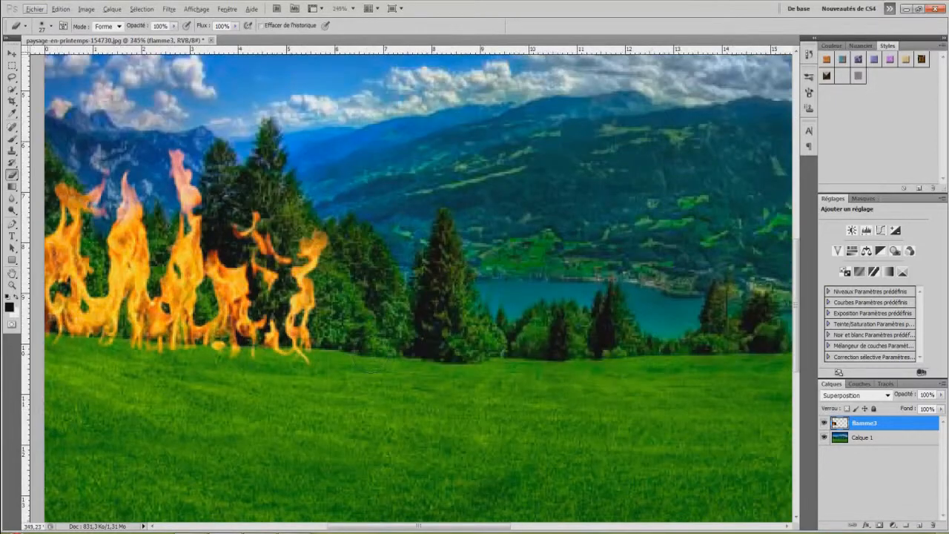
pyautogui.scroll(-3, 420, 366)
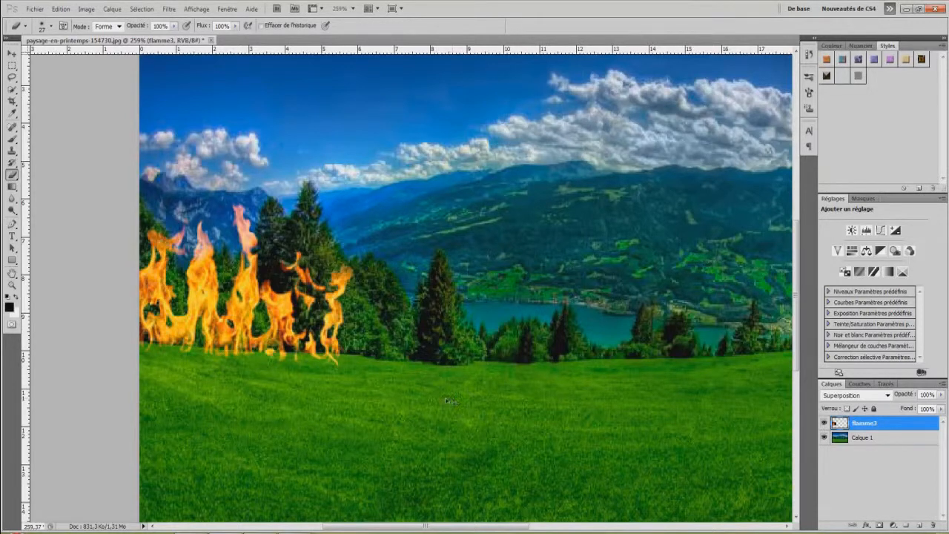
pyautogui.hotkey('ctrl', 't')
pyautogui.moveTo(245, 296); pyautogui.dragTo(519, 319)
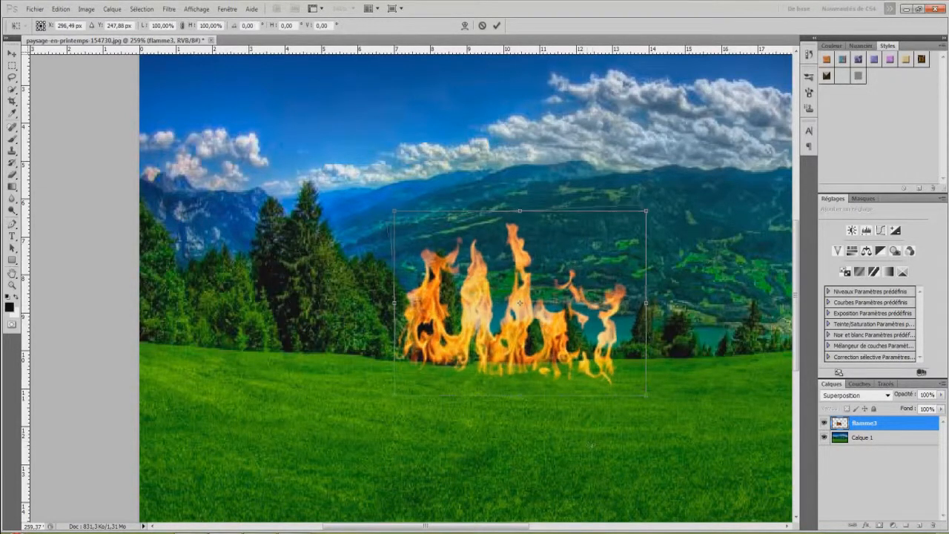
pyautogui.moveTo(592, 445); pyautogui.dragTo(604, 439)
pyautogui.press('Return')
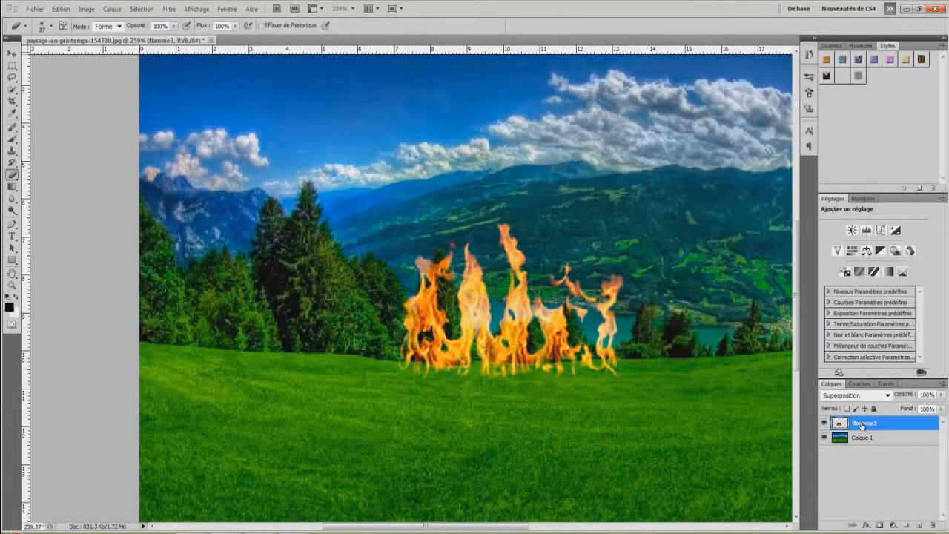
# - Convert the flamme3 layer to a smart object and start a Déformation transform on it
pyautogui.rightClick(861, 425)
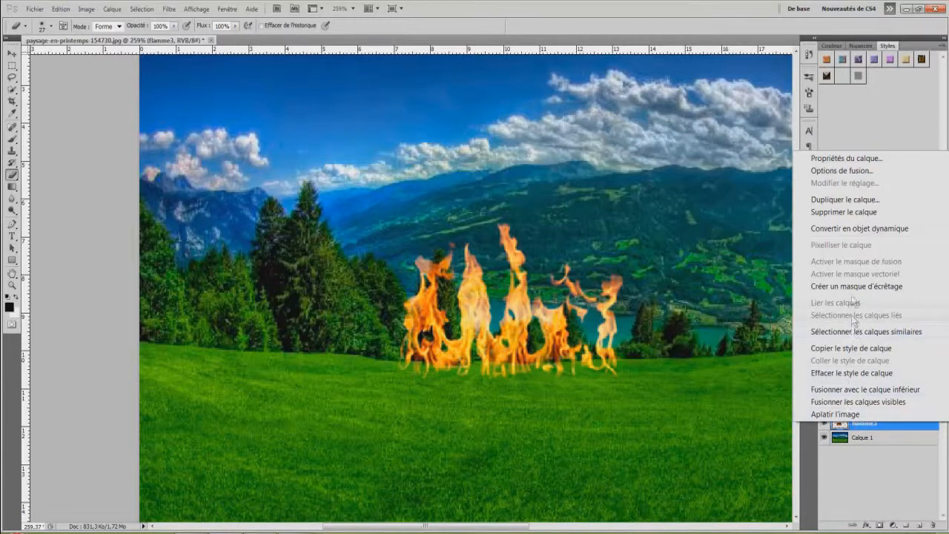
pyautogui.click(859, 229)
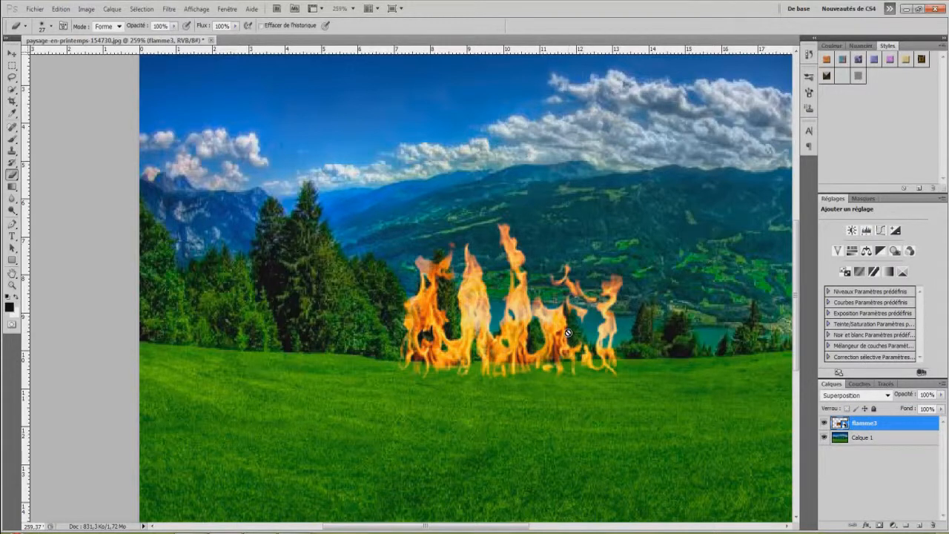
pyautogui.hotkey('ctrl', 't')
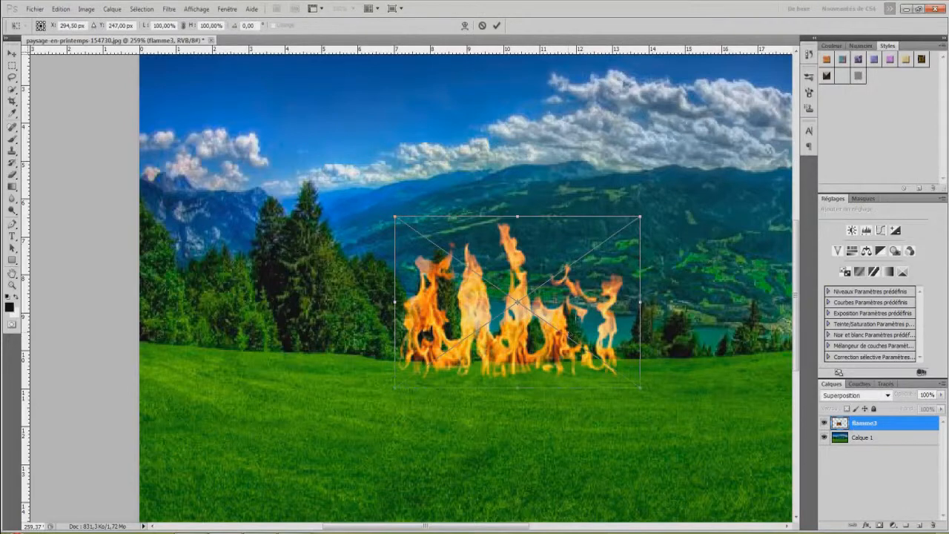
pyautogui.rightClick(580, 312)
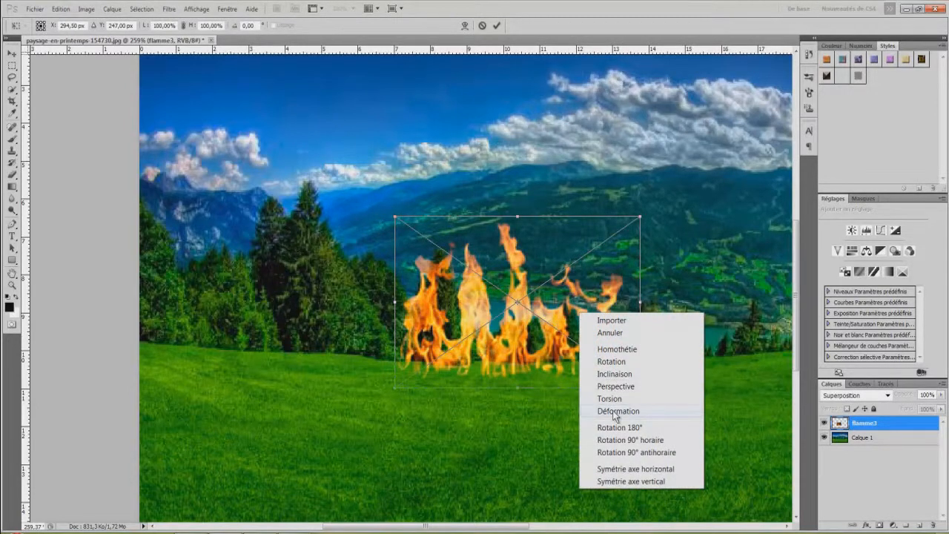
pyautogui.click(875, 425)
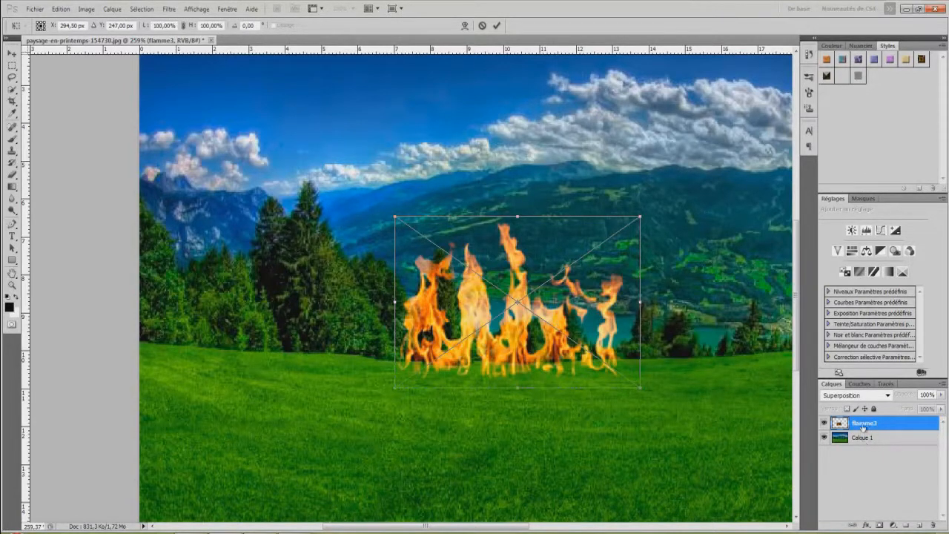
pyautogui.rightClick(609, 310)
pyautogui.click(671, 408)
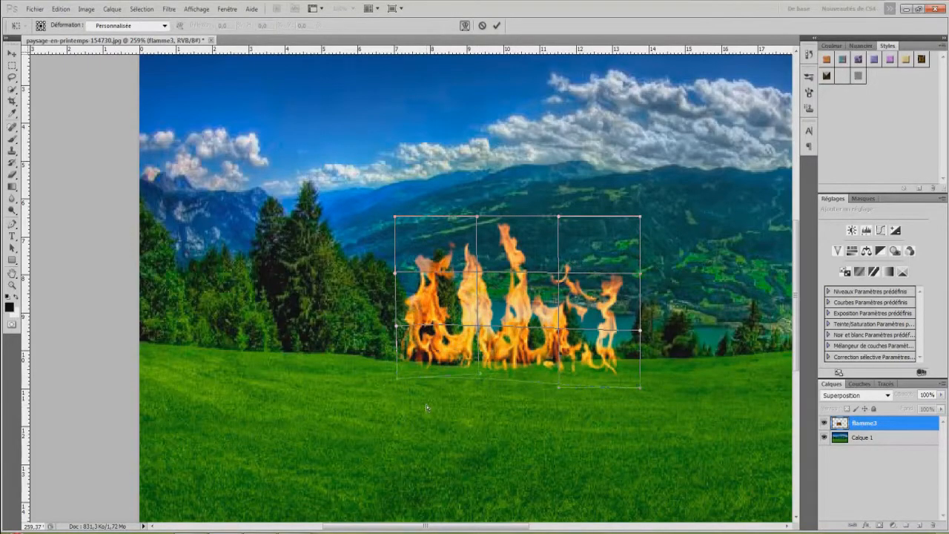
# - Warp the base of the flames so that it follows the meadow's edge along its whole width
pyautogui.scroll(3, 430, 409)
pyautogui.scroll(1, 430, 410)
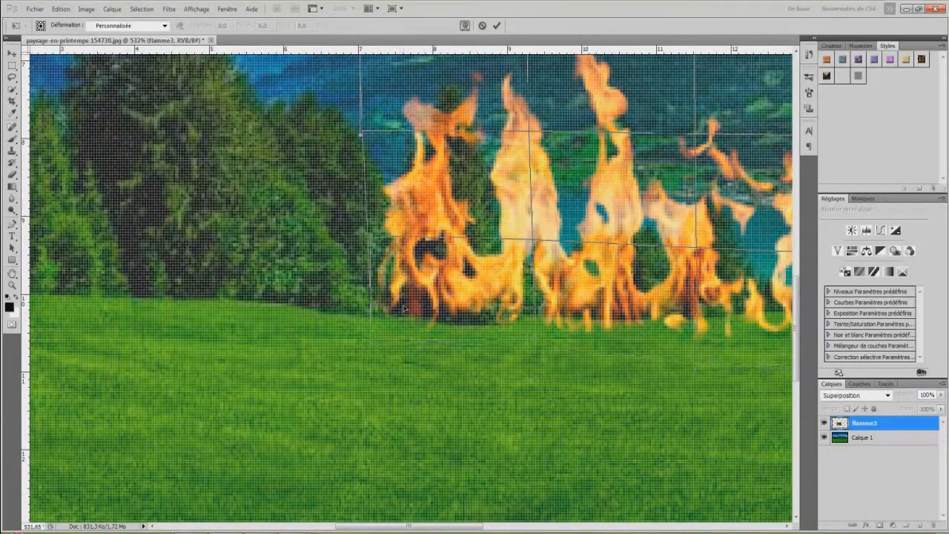
pyautogui.scroll(-1, 420, 313)
pyautogui.moveTo(591, 317); pyautogui.dragTo(589, 312)
pyautogui.moveTo(436, 318); pyautogui.dragTo(443, 320)
pyautogui.scroll(-1, 696, 387)
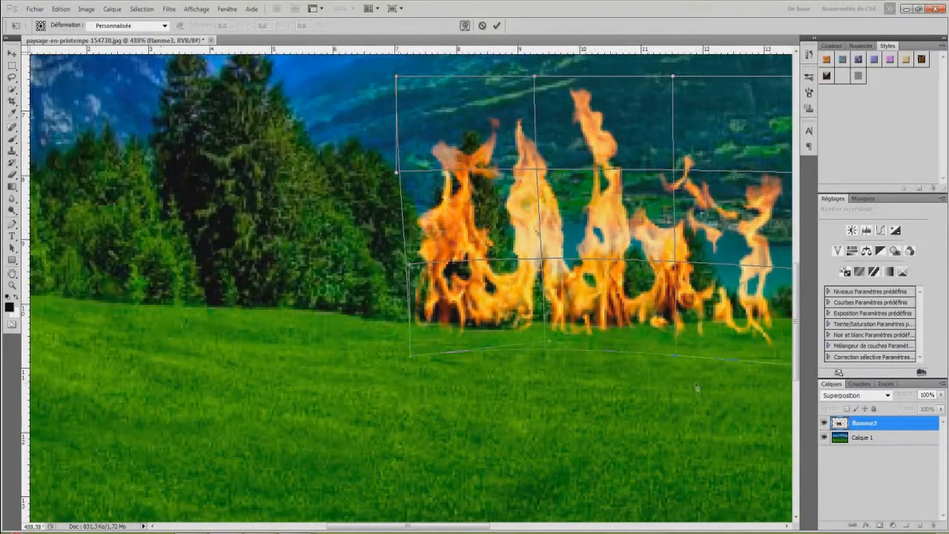
pyautogui.moveTo(471, 528); pyautogui.dragTo(496, 529)
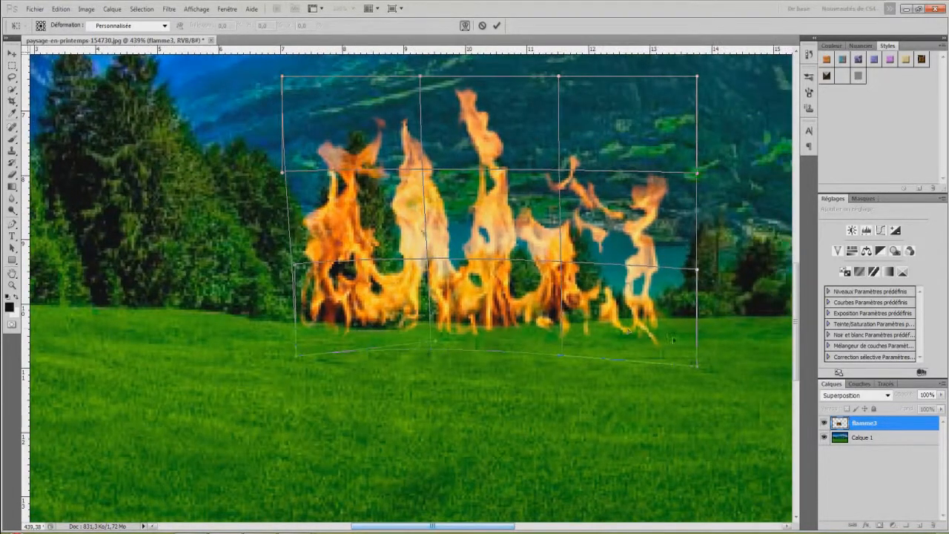
pyautogui.moveTo(672, 340); pyautogui.dragTo(676, 319)
pyautogui.moveTo(502, 324); pyautogui.dragTo(492, 322)
pyautogui.scroll(-3, 492, 323)
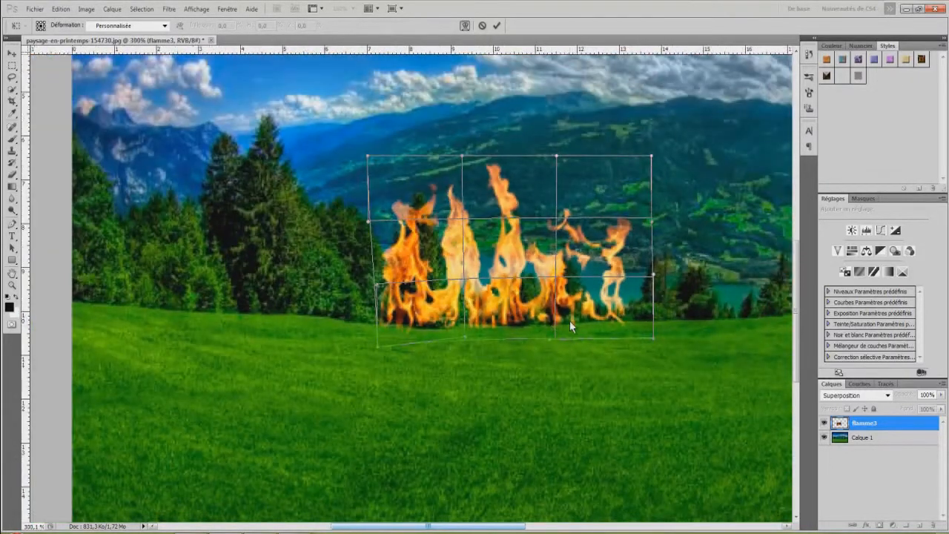
# - Warp the upper part and tips of the flames into a more irregular shape and apply the deformation
pyautogui.moveTo(477, 191); pyautogui.dragTo(455, 197)
pyautogui.moveTo(512, 198); pyautogui.dragTo(532, 200)
pyautogui.moveTo(631, 208); pyautogui.dragTo(621, 209)
pyautogui.moveTo(522, 195); pyautogui.dragTo(517, 190)
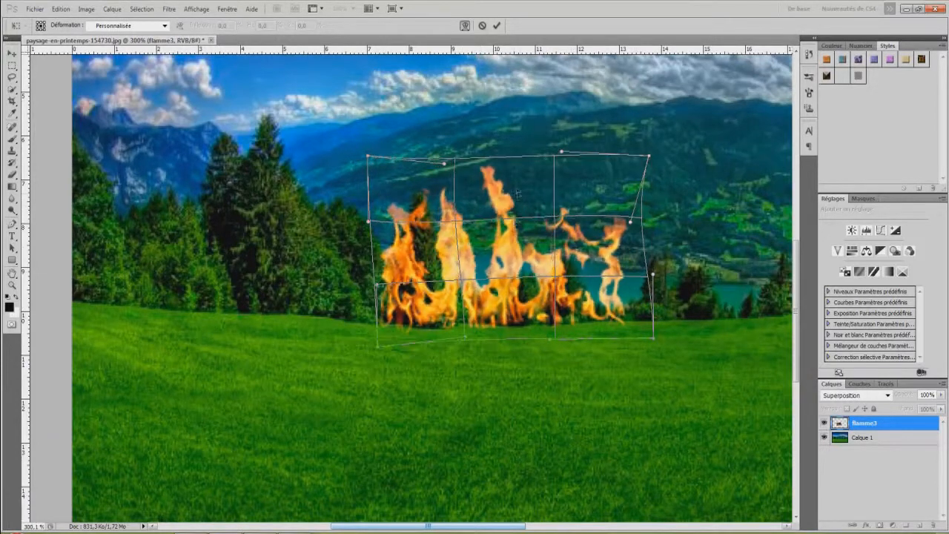
pyautogui.moveTo(523, 260); pyautogui.dragTo(517, 262)
pyautogui.moveTo(565, 235); pyautogui.dragTo(559, 226)
pyautogui.press('Return')
pyautogui.scroll(-5, 638, 297)
pyautogui.scroll(-1, 637, 297)
pyautogui.scroll(5, 333, 393)
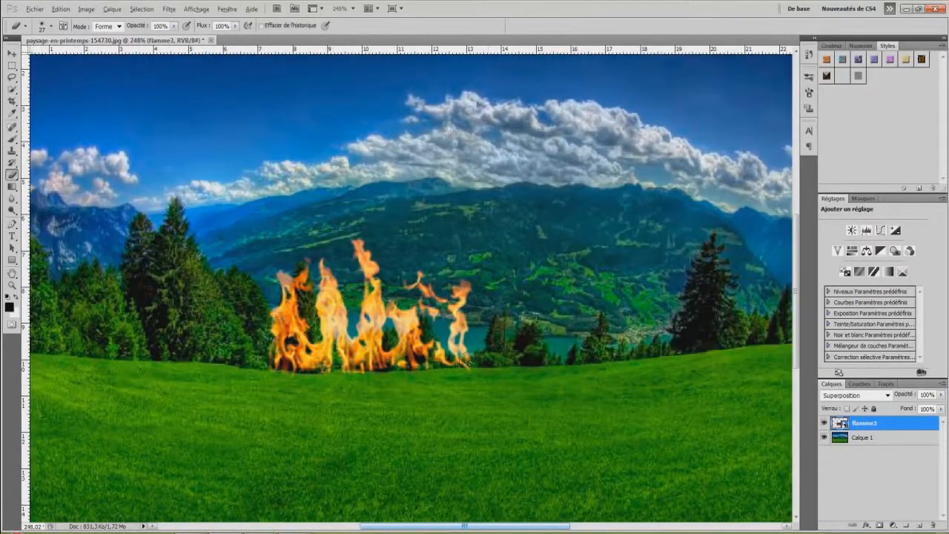
pyautogui.scroll(-4, 470, 362)
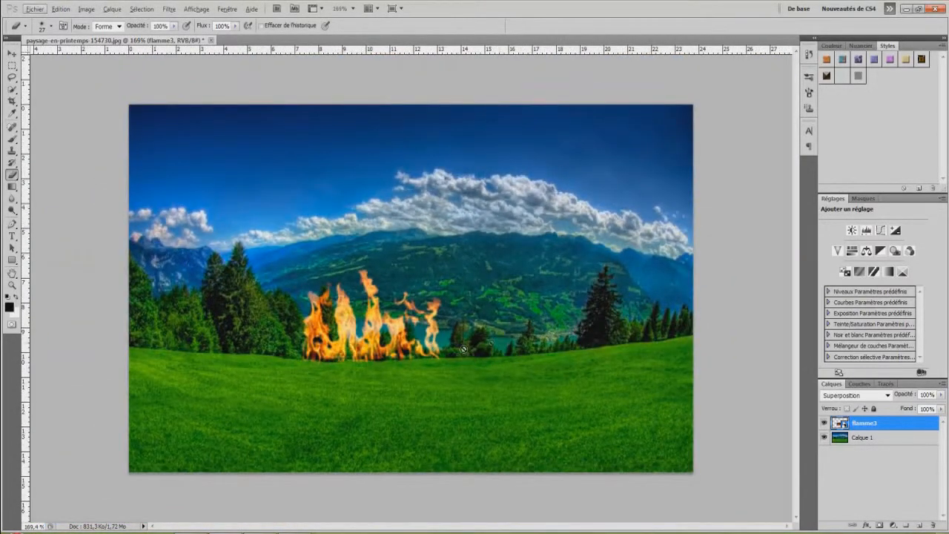
pyautogui.scroll(1, 356, 402)
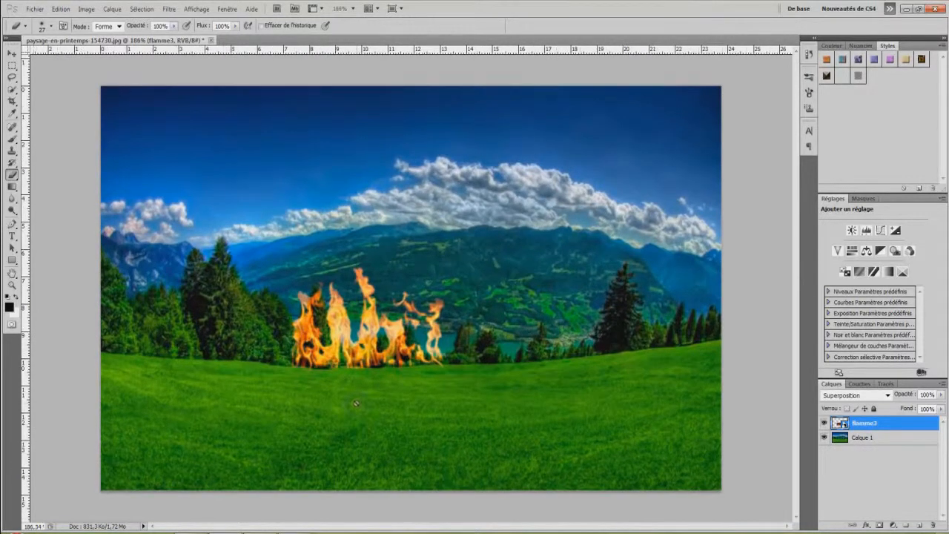
pyautogui.scroll(1, 356, 403)
# - Place the craquelure image from the GFX pack into the landscape, scaled to about 21% on the grass below the flames
pyautogui.click(327, 531)
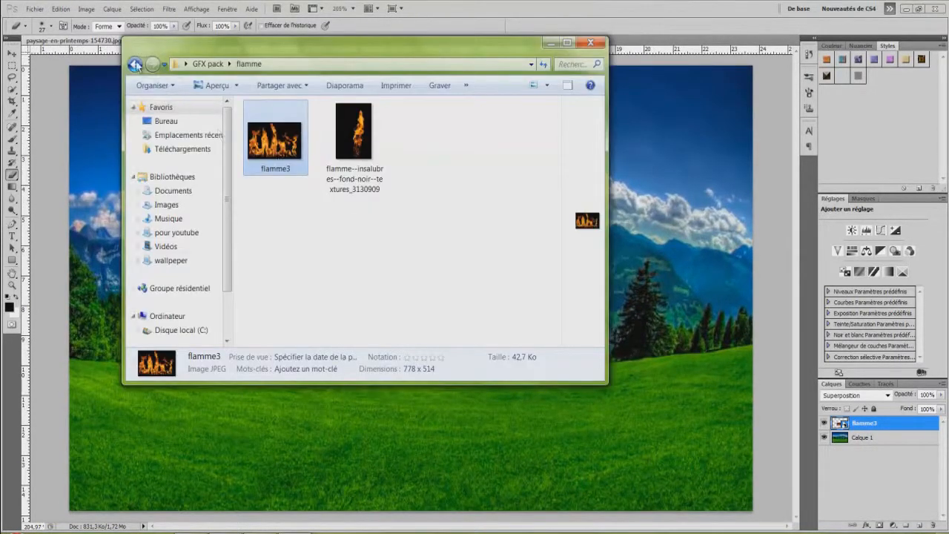
pyautogui.click(134, 65)
pyautogui.doubleClick(267, 123)
pyautogui.moveTo(282, 141); pyautogui.dragTo(290, 430)
pyautogui.moveTo(568, 66); pyautogui.dragTo(334, 401)
# - Set the craquelure layer's blending mode to Superposition and commit its placement
pyautogui.click(843, 395)
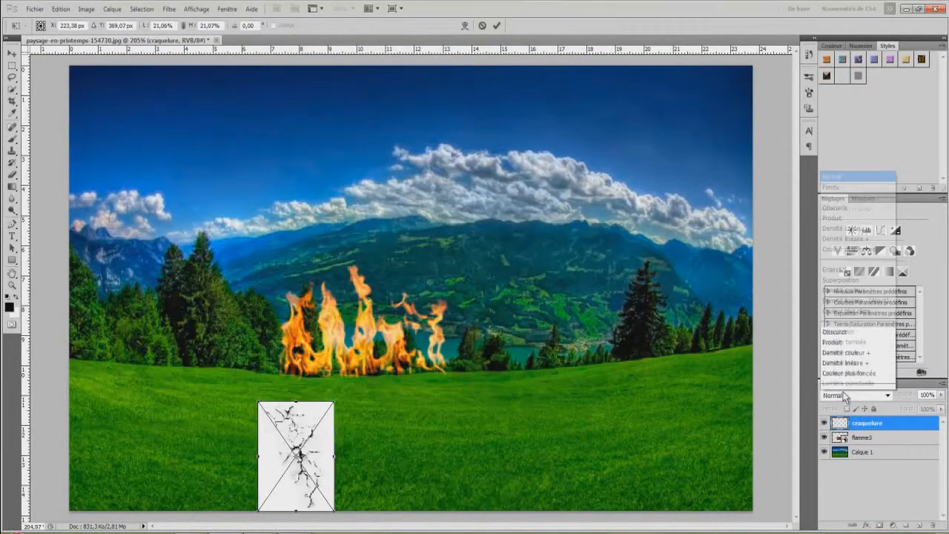
pyautogui.click(838, 161)
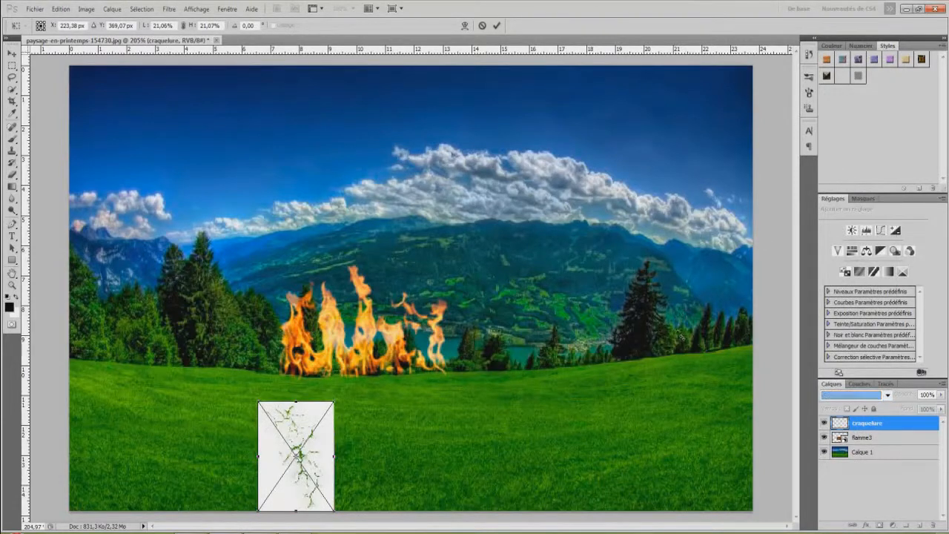
pyautogui.press('Return')
pyautogui.press('e')
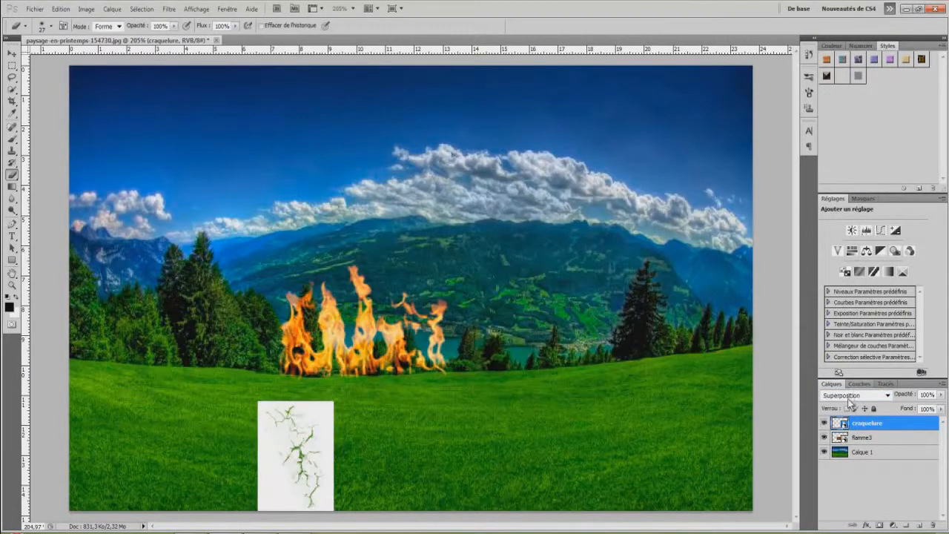
# - Return the craquelure layer to Normal blending, and change its blending mode to Incrustation
pyautogui.click(853, 396)
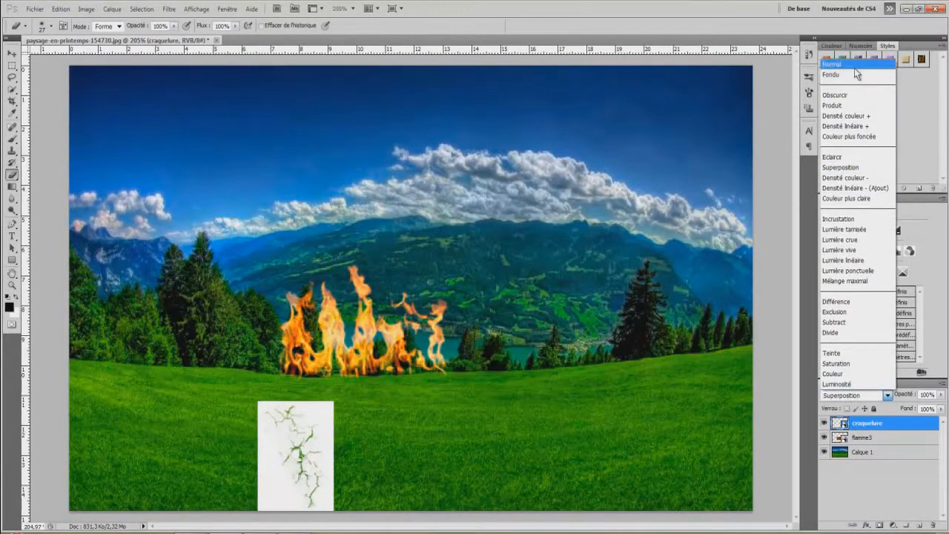
pyautogui.click(832, 65)
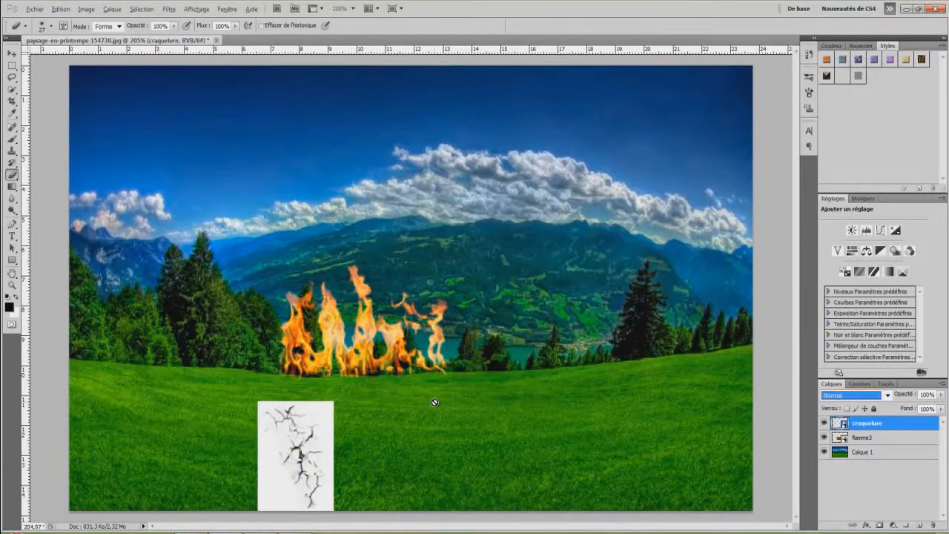
pyautogui.click(864, 396)
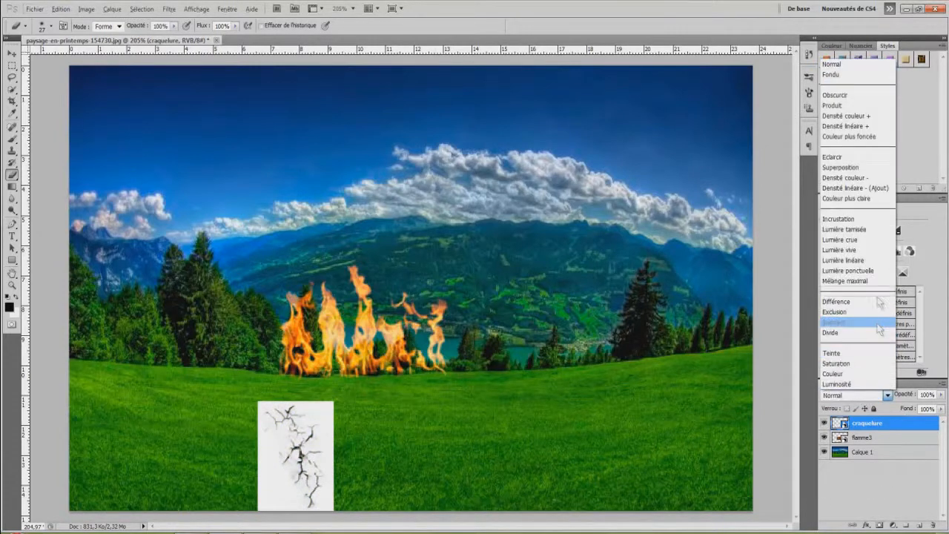
pyautogui.click(860, 220)
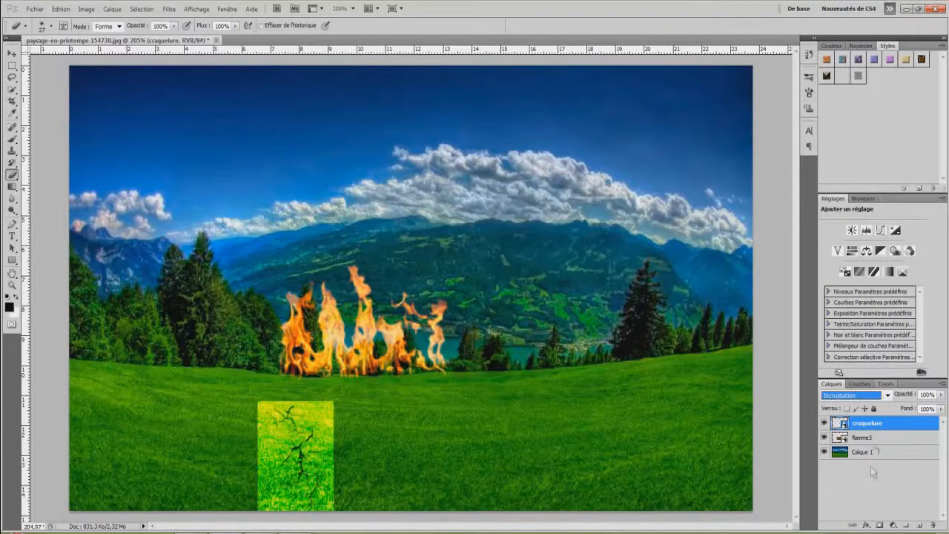
# - Compare Incrustation with its neighbouring blending modes on the craquelure layer, and return to Incrustation
pyautogui.press('Down')
pyautogui.press('Up')
pyautogui.press('Up')
pyautogui.press('Down')
pyautogui.press('Down')
pyautogui.press('Up')
pyautogui.press('Down')
pyautogui.press('Up')
# - Cycle the craquelure layer's blending modes from Superposition as far as Divide, and go back up to Incrustation
pyautogui.click(872, 397)
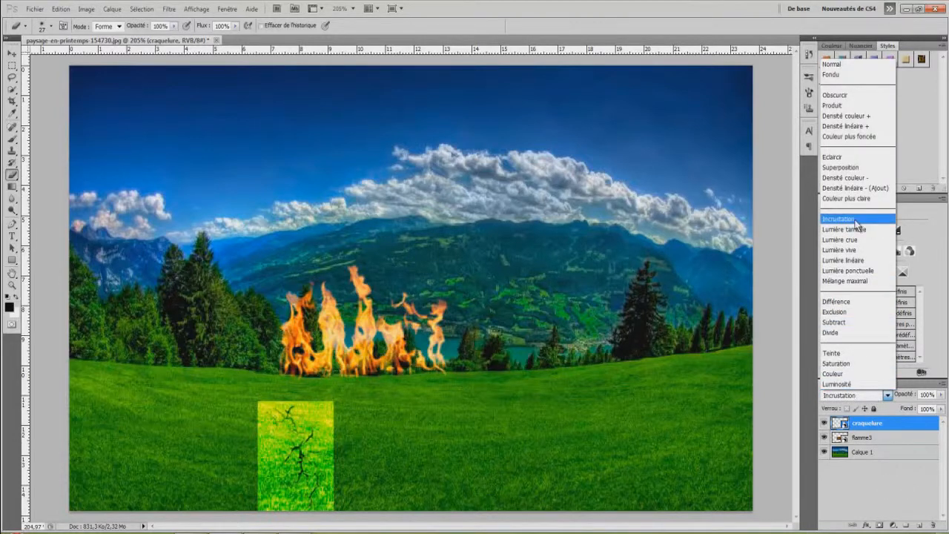
pyautogui.click(853, 168)
pyautogui.press('Down')
pyautogui.press('Down')
pyautogui.press('Down')
pyautogui.press('Down')
pyautogui.press('Down')
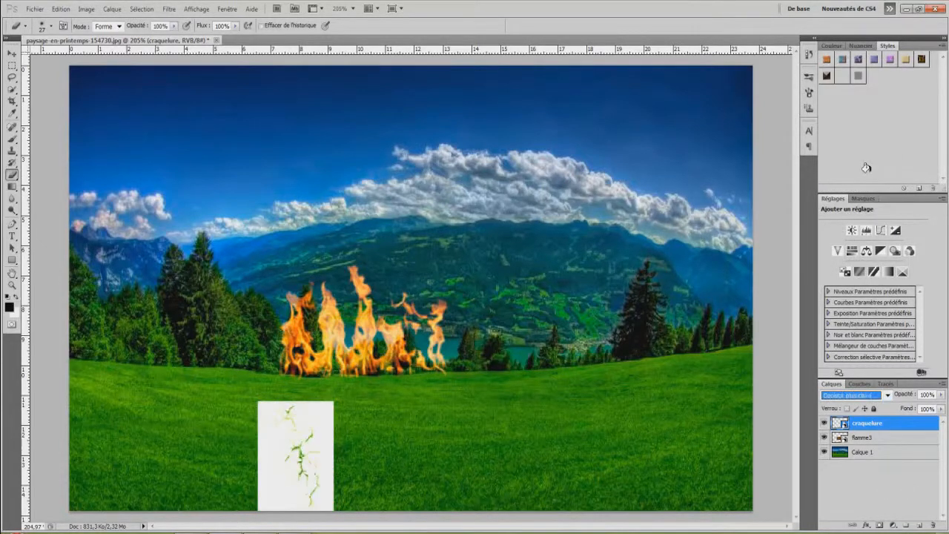
pyautogui.press('Down')
pyautogui.press('Down')
pyautogui.press('Down')
pyautogui.press('Down')
pyautogui.press('Down')
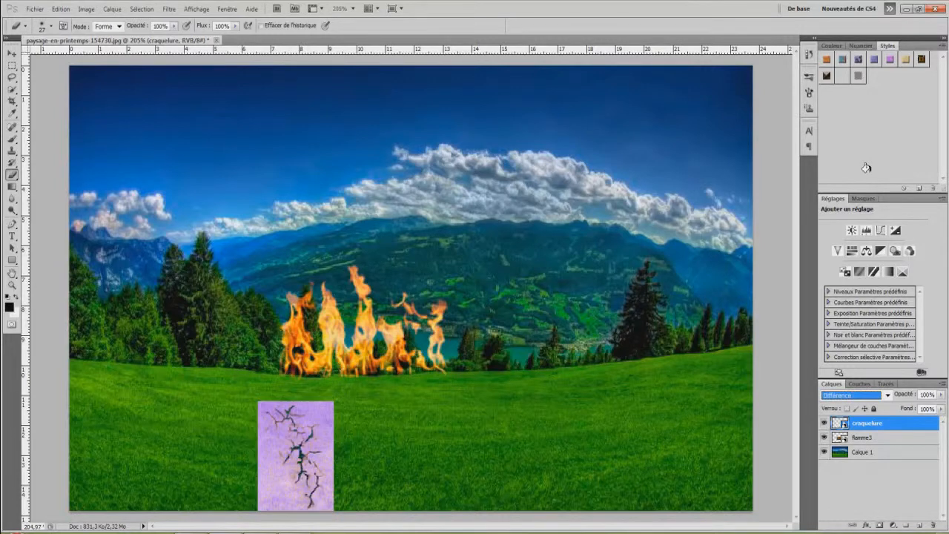
pyautogui.press('Up')
pyautogui.press('Up')
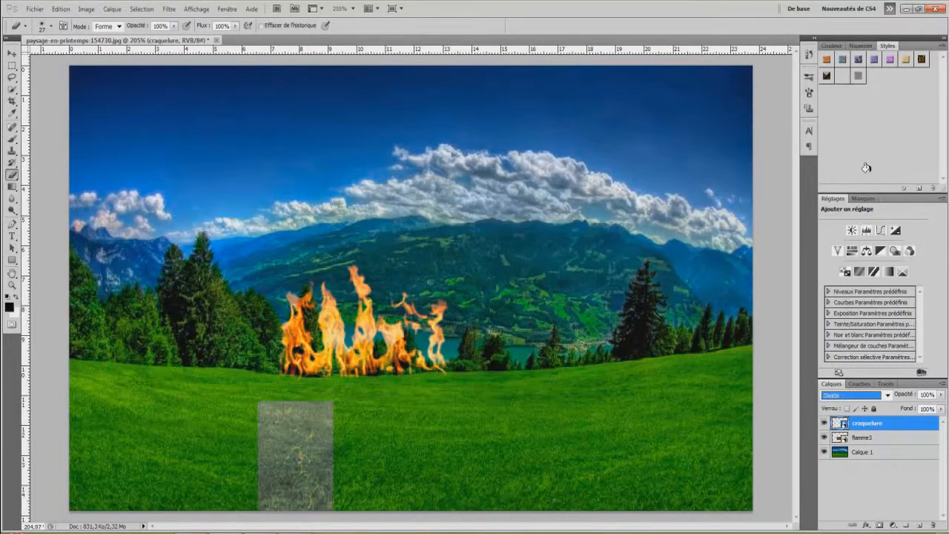
pyautogui.press('Up')
pyautogui.press('Up')
pyautogui.press('Up')
pyautogui.press('Up')
pyautogui.press('Up')
pyautogui.press('Up')
pyautogui.press('Up')
pyautogui.press('Up')
pyautogui.press('Up')
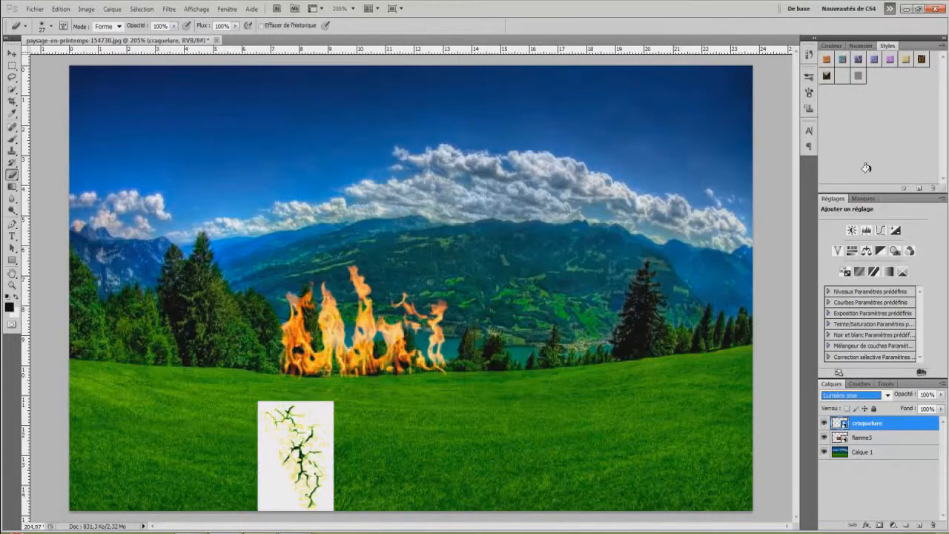
pyautogui.press('Up')
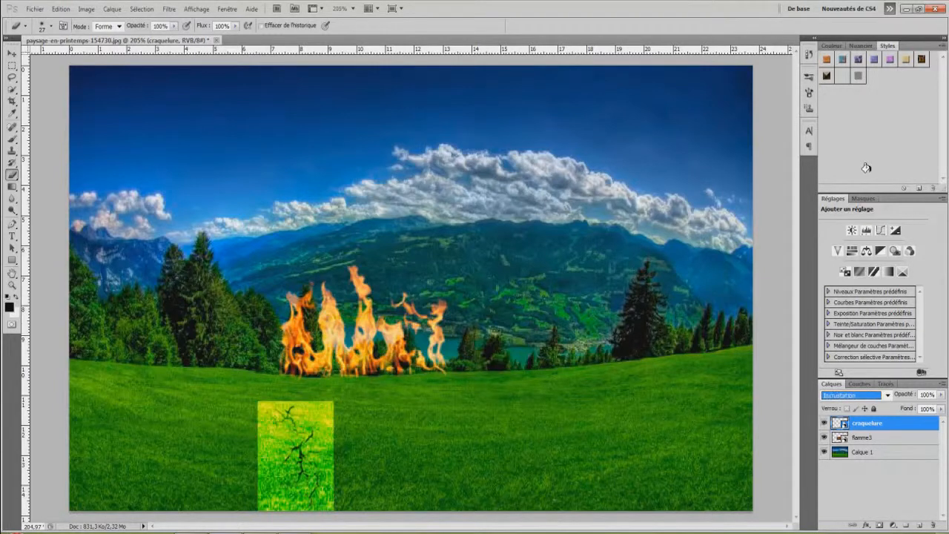
# - Set the craquelure layer's blending mode to Lumière tamisée and rasterize the layer
pyautogui.press('Down')
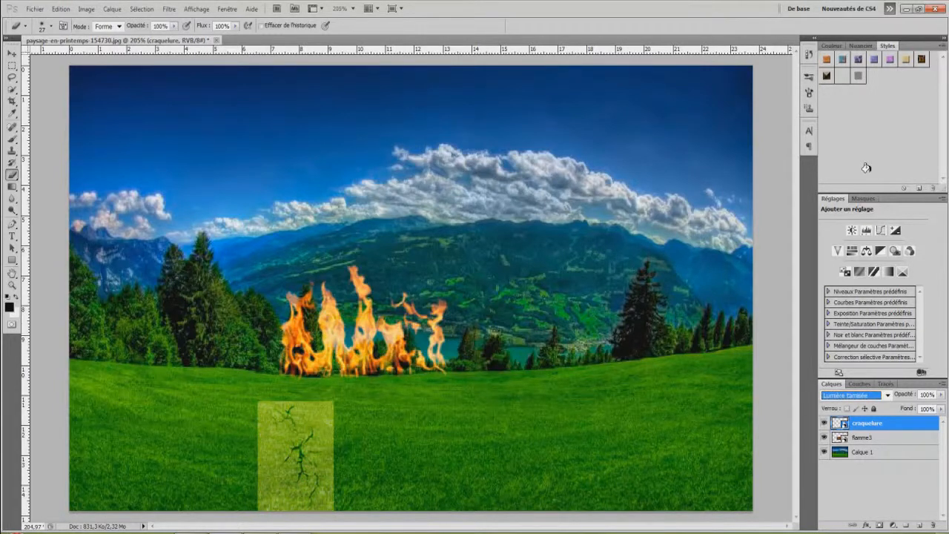
pyautogui.rightClick(893, 432)
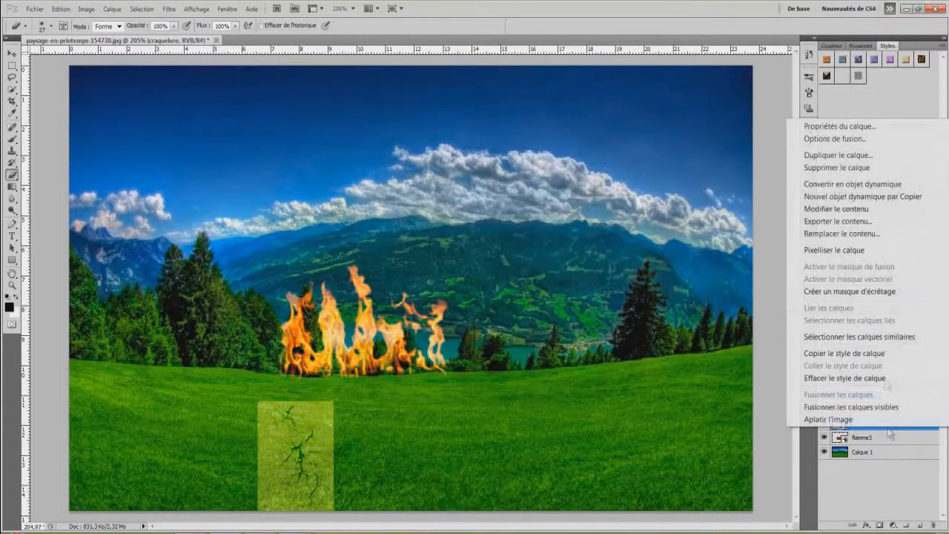
pyautogui.click(851, 250)
# - Adjust the craquelure layer's hue/saturation, raising the saturation to +33 and lowering the lightness to fade its pale background
pyautogui.hotkey('ctrl', 'u')
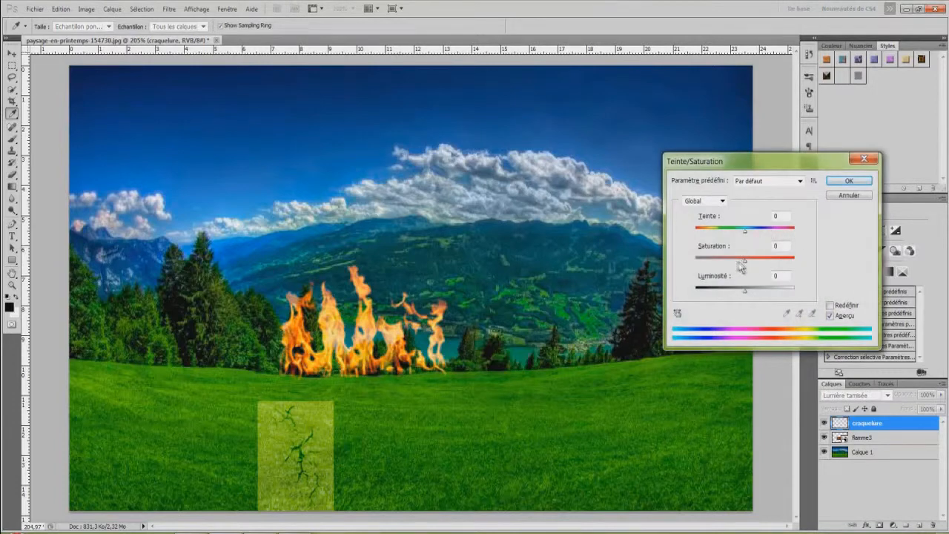
pyautogui.moveTo(744, 262); pyautogui.dragTo(734, 295)
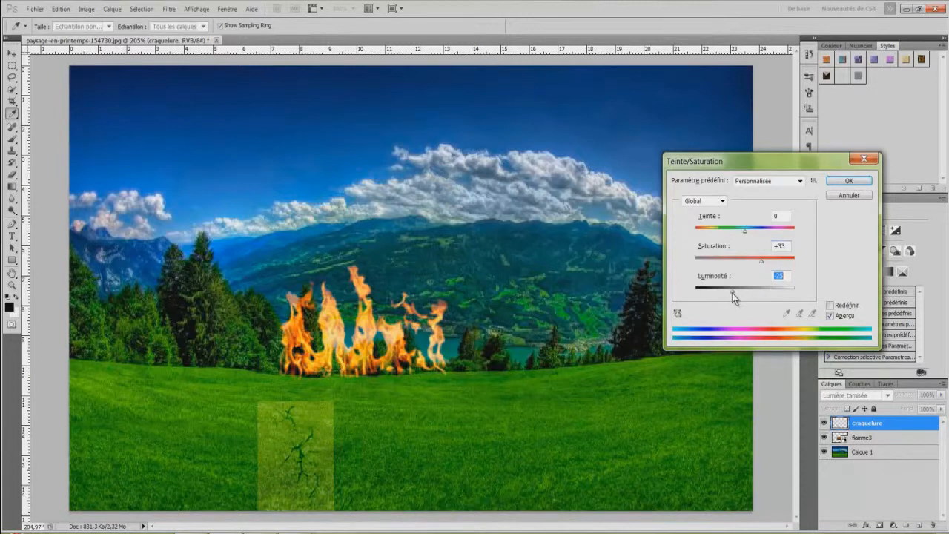
pyautogui.click(849, 181)
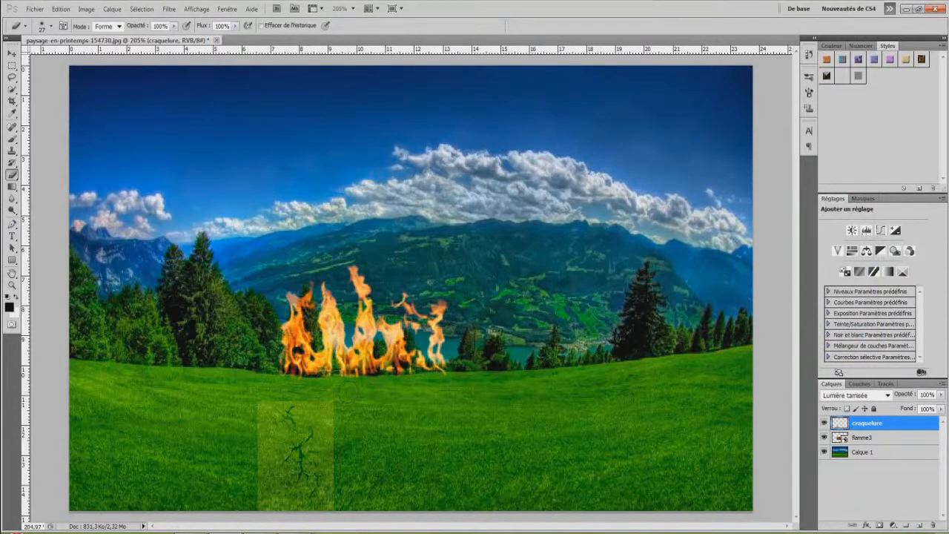
# - Erase the crack image's hard rectangular edges and move the crack to the far left of the meadow
pyautogui.moveTo(345, 503)
pyautogui.mouseDown()
pyautogui.moveTo(235, 515)
pyautogui.moveTo(256, 502)
pyautogui.mouseUp()
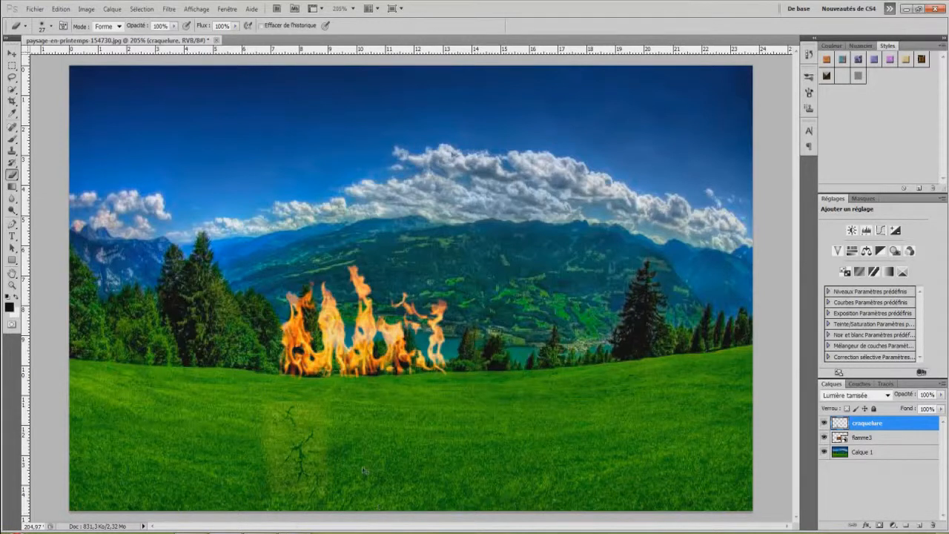
pyautogui.hotkey('ctrl', 't')
pyautogui.moveTo(300, 456); pyautogui.dragTo(131, 424)
pyautogui.press('Return')
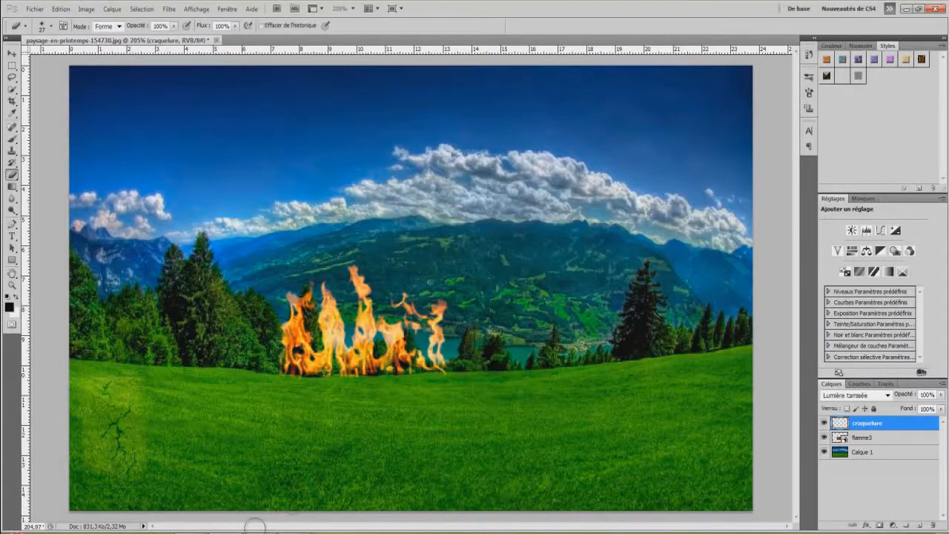
# - Set the craquelure layer's lightness to -23 with Hue/Saturation
pyautogui.hotkey('ctrl', 'u')
pyautogui.moveTo(745, 290); pyautogui.dragTo(734, 293)
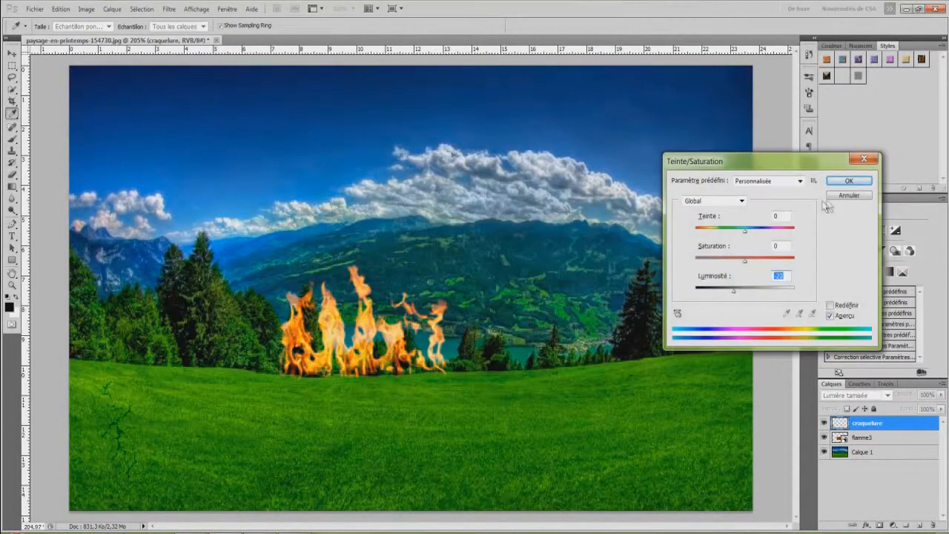
pyautogui.click(849, 180)
# - Duplicate the craquelure layer twice and merge the three craquelure layers into one
pyautogui.hotkey('ctrl', 'j')
pyautogui.hotkey('ctrl', 'j')
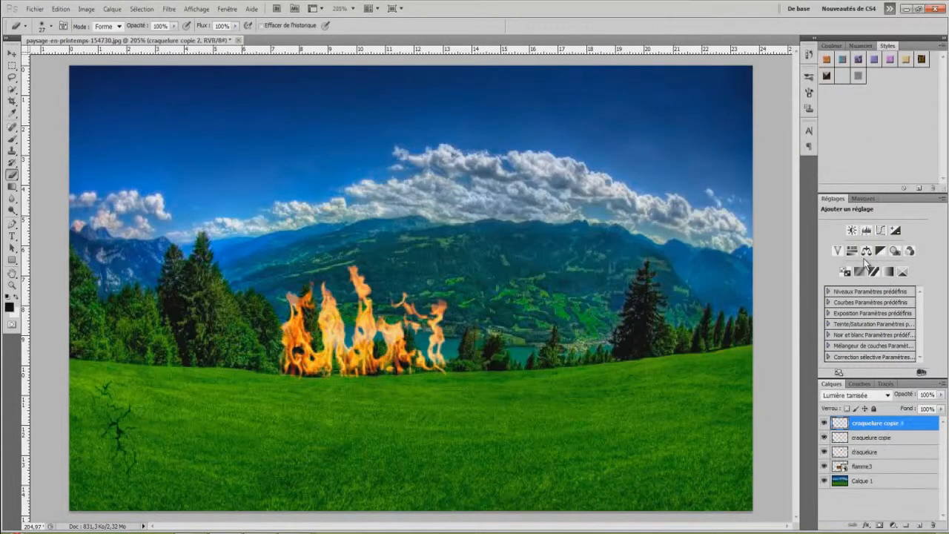
pyautogui.scroll(-1, 349, 481)
pyautogui.scroll(1, 349, 481)
pyautogui.keyDown('shift'); pyautogui.click(864, 452); pyautogui.keyUp('shift')
pyautogui.rightClick(864, 452)
pyautogui.click(852, 420)
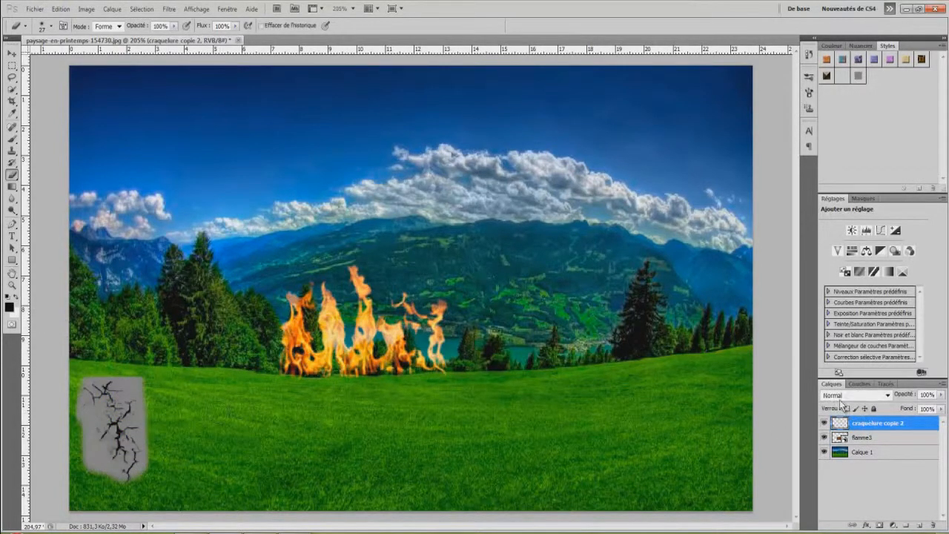
# - Set the merged craquelure copie 2 layer's blending mode to Incrustation
pyautogui.click(853, 395)
pyautogui.click(864, 228)
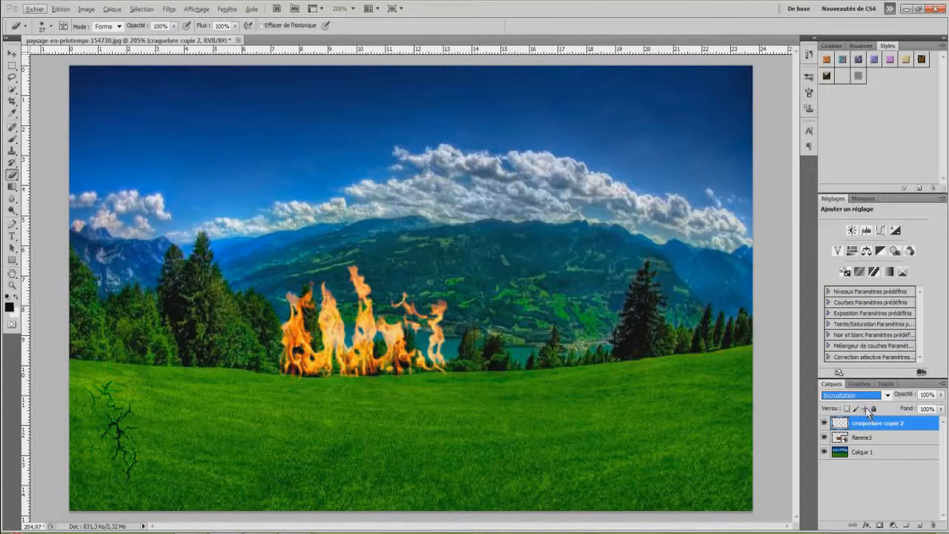
pyautogui.click(861, 440)
pyautogui.click(862, 429)
pyautogui.click(865, 442)
pyautogui.click(875, 429)
pyautogui.click(855, 456)
pyautogui.click(874, 428)
# - Delete the craquelure copie 2 and flamme3 layers, keeping only the landscape layer
pyautogui.click(932, 525)
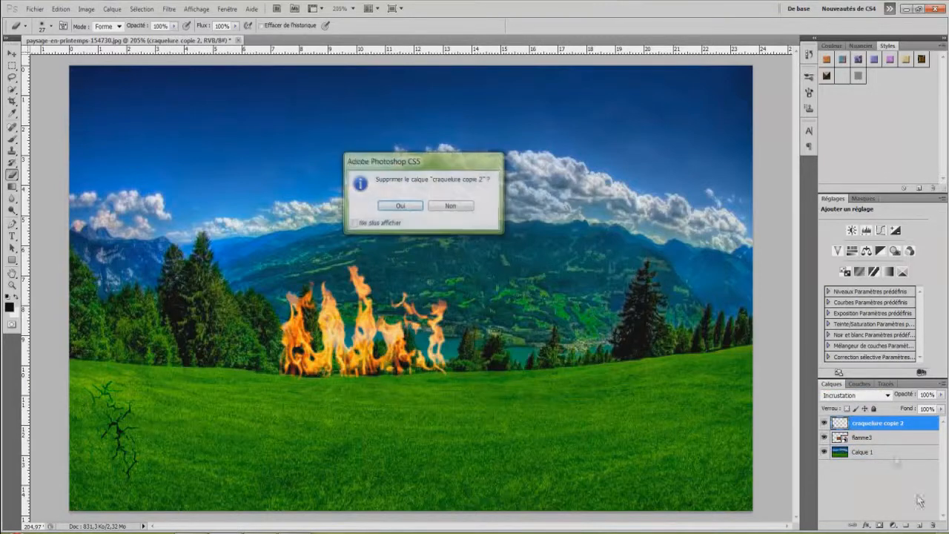
pyautogui.click(445, 208)
pyautogui.click(932, 525)
pyautogui.click(401, 207)
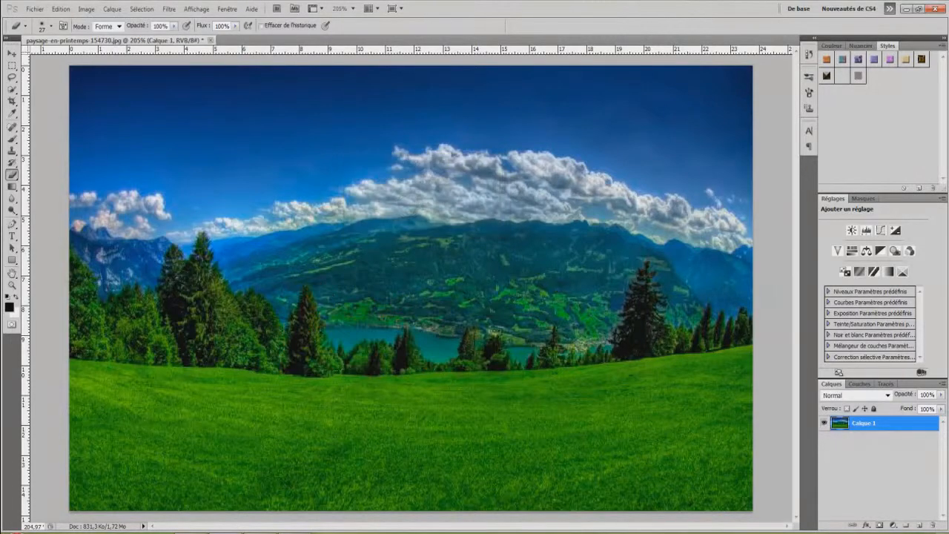
# - Add a new layer above the landscape and fill it with black using the Paint Bucket
pyautogui.click(920, 525)
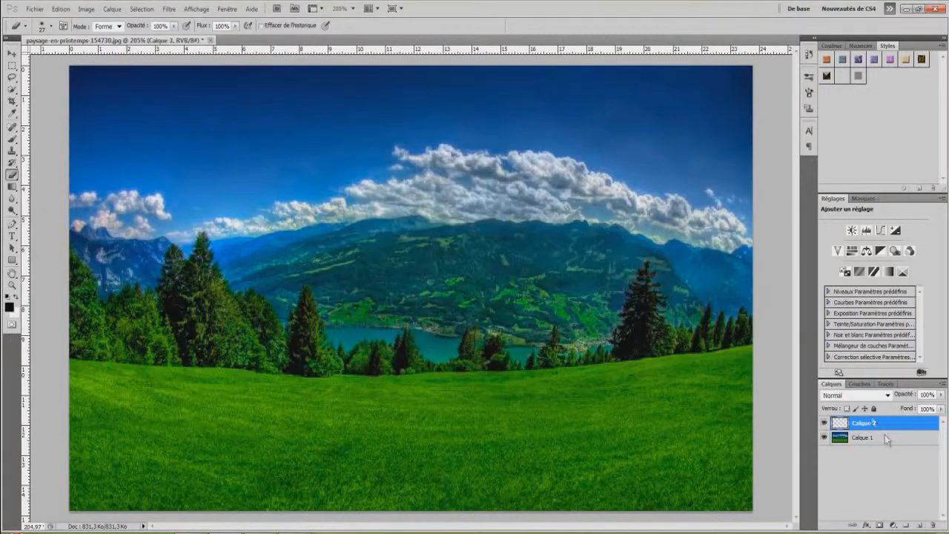
pyautogui.click(12, 186)
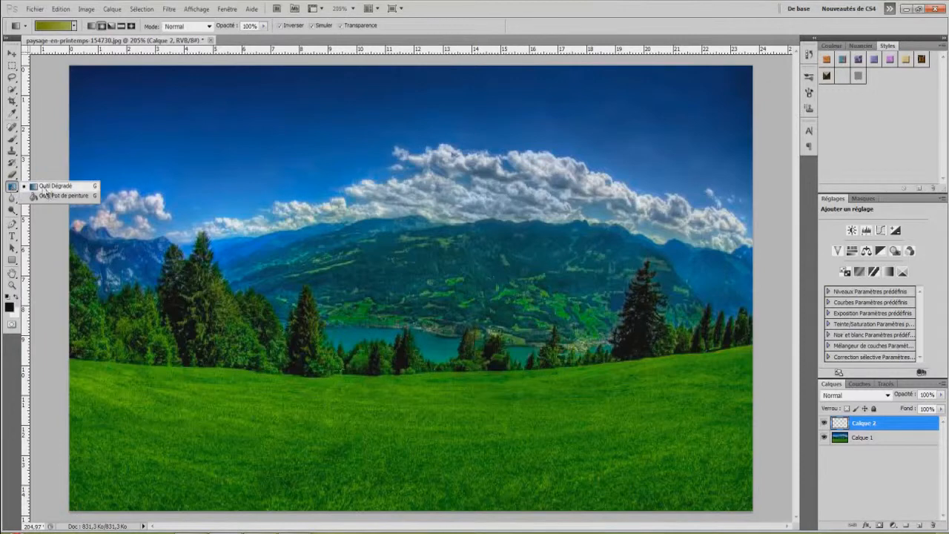
pyautogui.click(55, 197)
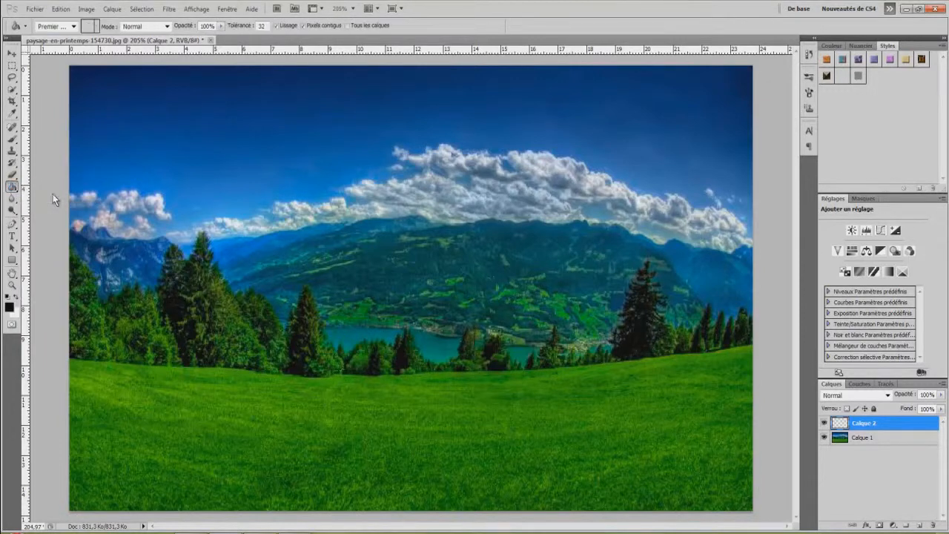
pyautogui.click(322, 345)
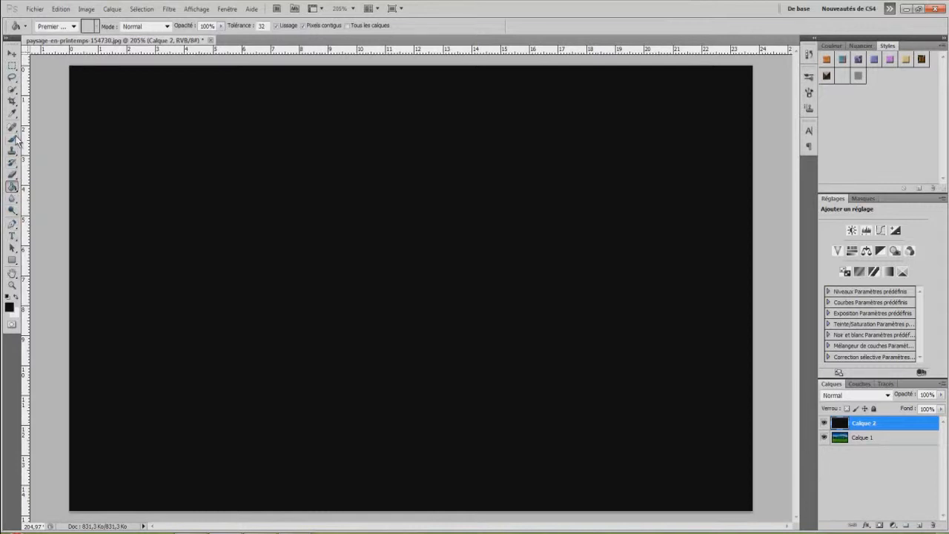
# - Scatter small white dots over the upper-left area of the black layer with the Pencil tool
pyautogui.click(15, 162)
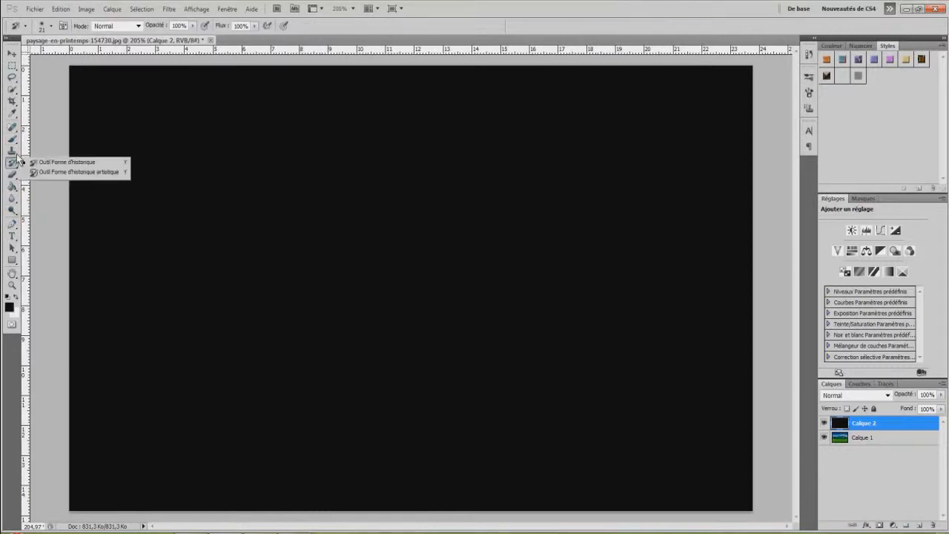
pyautogui.click(12, 138)
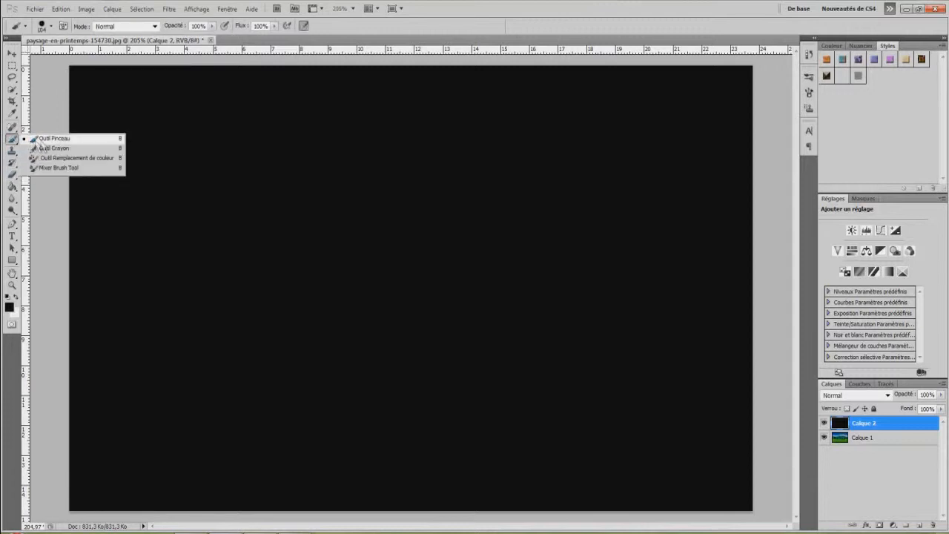
pyautogui.click(52, 148)
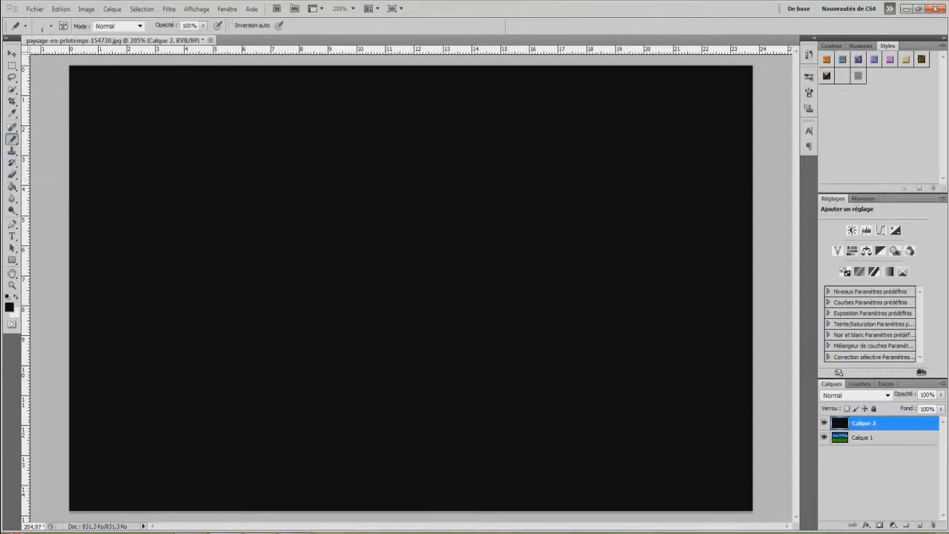
pyautogui.click(15, 296)
pyautogui.click(139, 122)
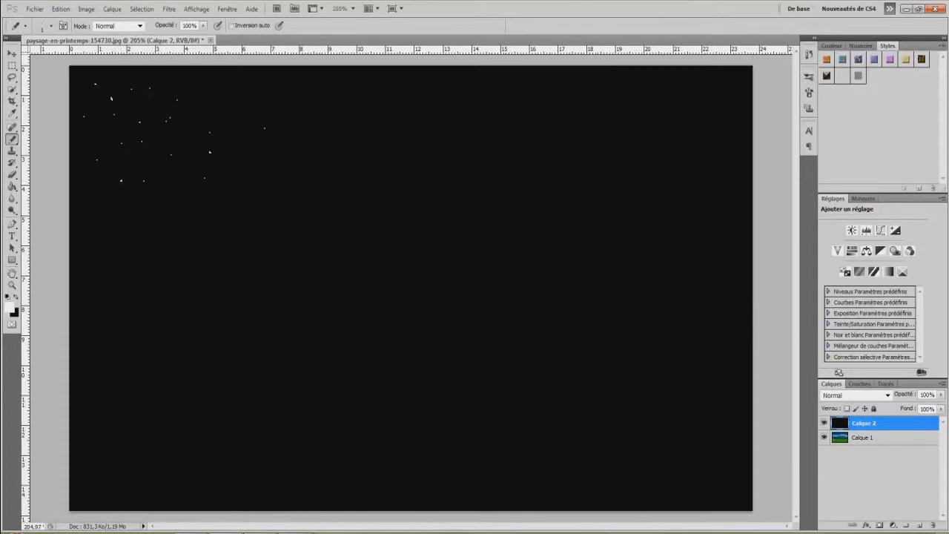
# - Select the dotted area with a rectangular marquee, copy it to a new layer, and place the copy beside the original dots
pyautogui.click(11, 65)
pyautogui.click(271, 75)
pyautogui.moveTo(300, 74); pyautogui.dragTo(80, 190)
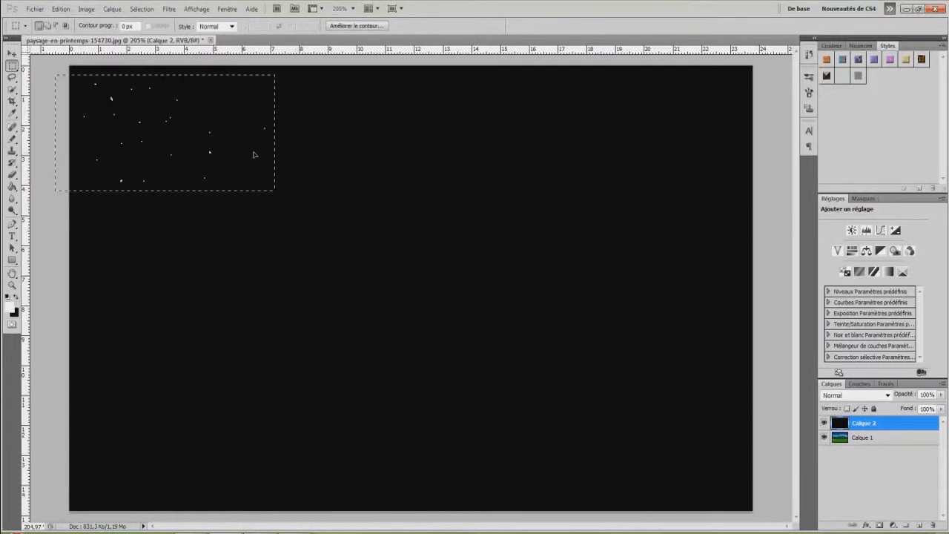
pyautogui.hotkey('ctrl', 'j')
pyautogui.hotkey('ctrl', 't')
pyautogui.moveTo(200, 148); pyautogui.dragTo(490, 259)
pyautogui.press('Return')
# - Duplicate the dot layer four times, placing two copies across the top row and two in the right half of a second row
pyautogui.hotkey('ctrl', 'j')
pyautogui.hotkey('ctrl', 't')
pyautogui.press('Return')
pyautogui.hotkey('ctrl', 'j')
pyautogui.hotkey('ctrl', 't')
pyautogui.press('Return')
pyautogui.hotkey('ctrl', 'j')
pyautogui.hotkey('ctrl', 't')
pyautogui.press('Return')
pyautogui.hotkey('ctrl', 'j')
pyautogui.hotkey('ctrl', 't')
pyautogui.press('Return')
# - Duplicate the dot layer two more times and place the copies in the left half of the second row
pyautogui.hotkey('ctrl', 'j')
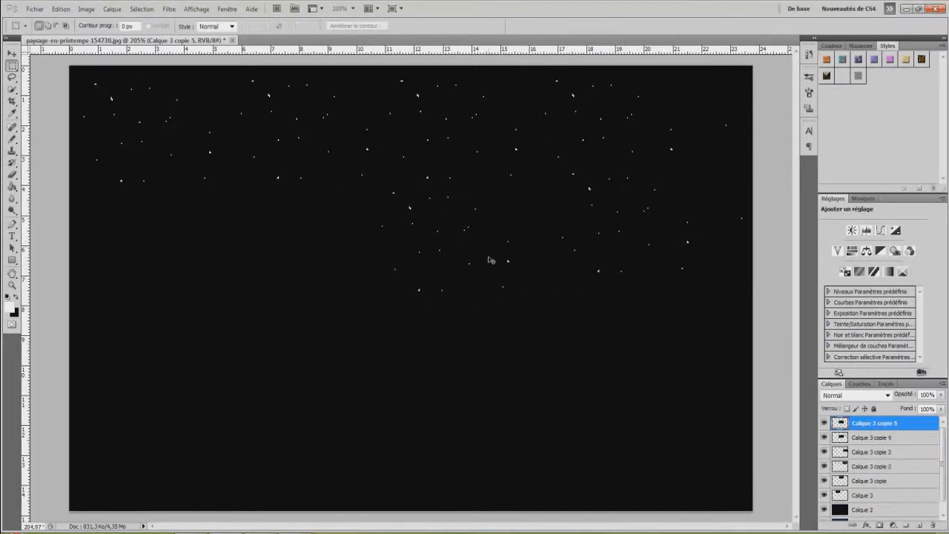
pyautogui.hotkey('ctrl', 't')
pyautogui.moveTo(489, 260); pyautogui.dragTo(206, 269)
pyautogui.press('Return')
pyautogui.hotkey('ctrl', 'j')
pyautogui.hotkey('ctrl', 't')
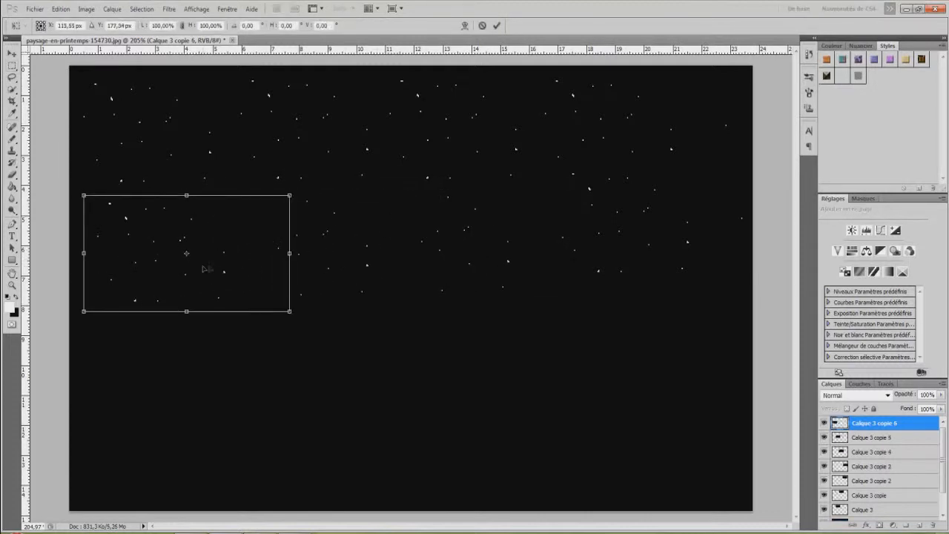
pyautogui.press('Return')
# - Merge all the Calque 3 dot layers into one layer
pyautogui.scroll(-2, 871, 454)
pyautogui.keyDown('shift'); pyautogui.click(863, 488); pyautogui.keyUp('shift')
pyautogui.rightClick(864, 488)
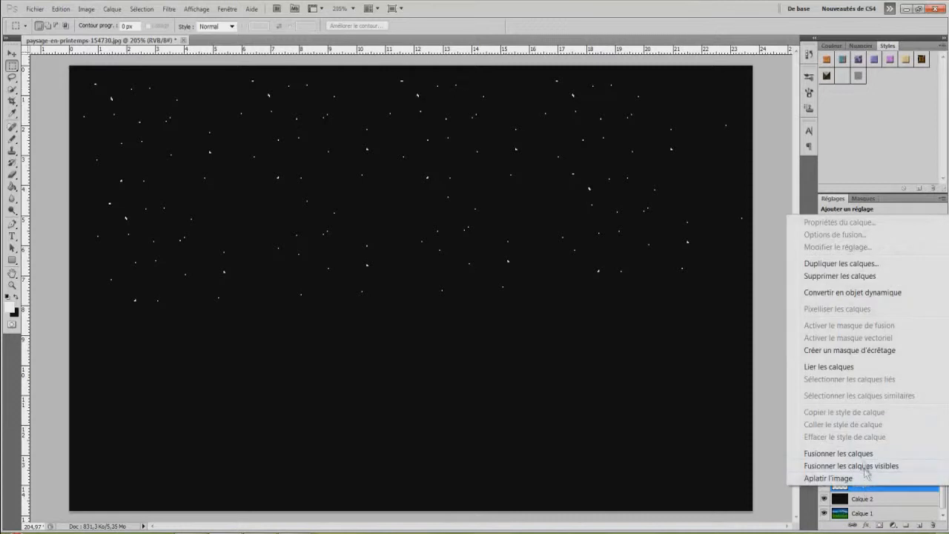
pyautogui.click(849, 454)
# - Duplicate the merged dot layer twice and shift each copy further down to fill the lower part of the canvas
pyautogui.hotkey('ctrl', 'j')
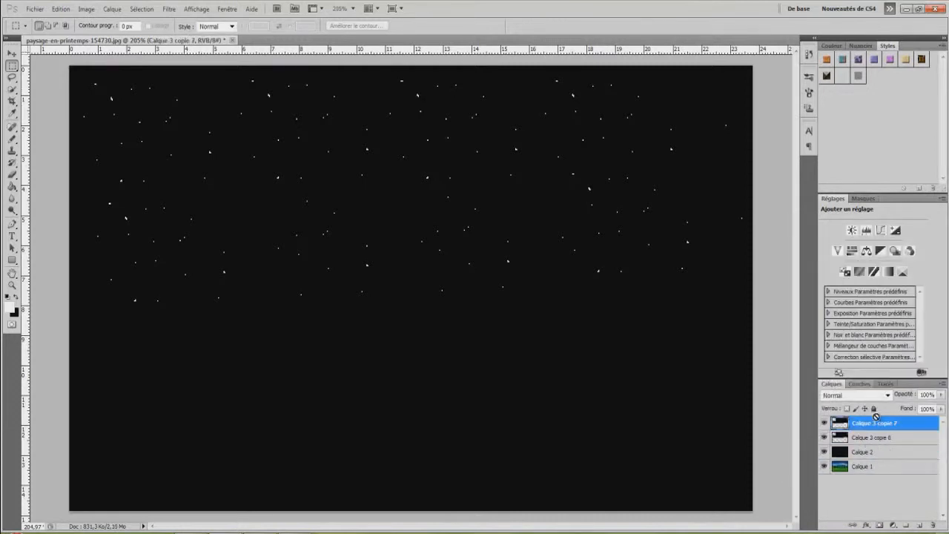
pyautogui.hotkey('ctrl', 't')
pyautogui.moveTo(601, 239); pyautogui.dragTo(590, 377)
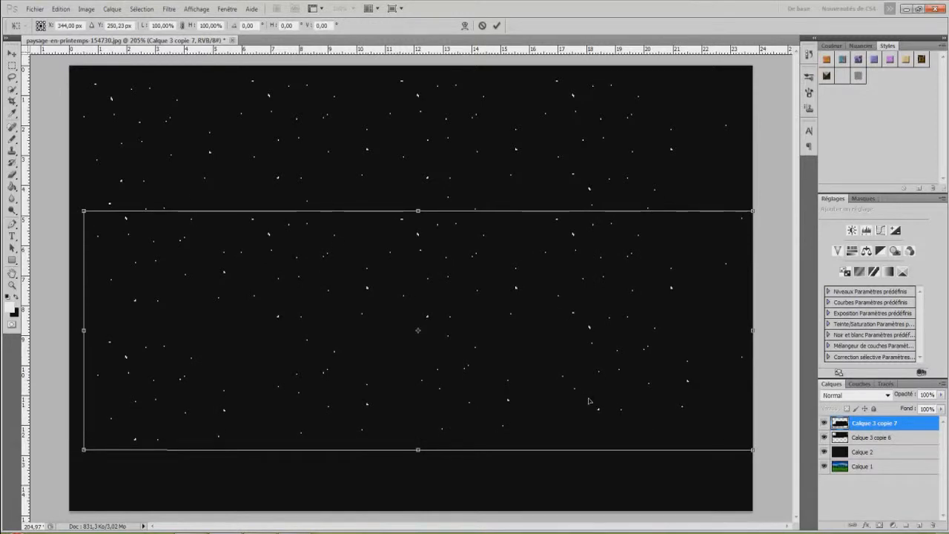
pyautogui.press('Return')
pyautogui.hotkey('ctrl', 'j')
pyautogui.hotkey('ctrl', 't')
pyautogui.moveTo(591, 401); pyautogui.dragTo(590, 450)
pyautogui.press('Return')
# - Merge the three large dot layers into a single layer
pyautogui.keyDown('shift'); pyautogui.click(873, 458); pyautogui.keyUp('shift')
pyautogui.rightClick(870, 454)
pyautogui.click(851, 421)
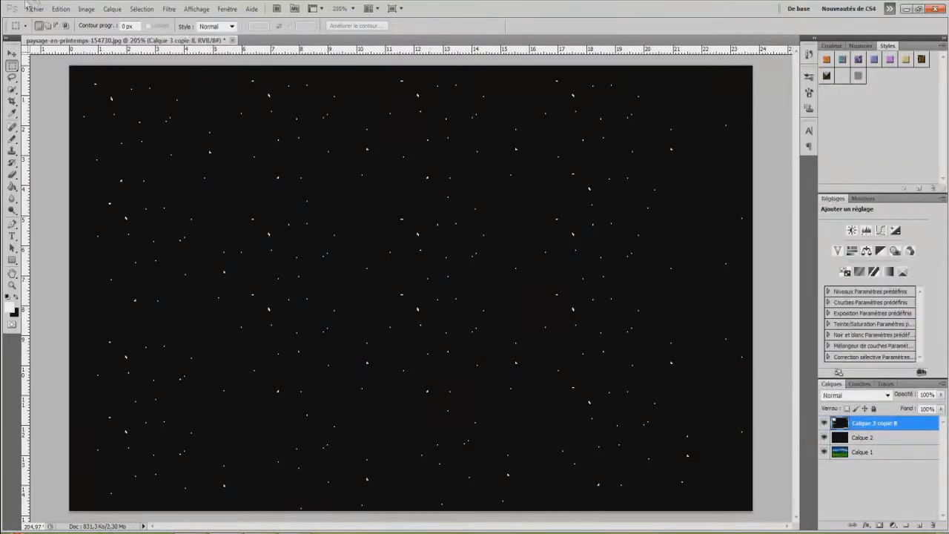
pyautogui.click(140, 9)
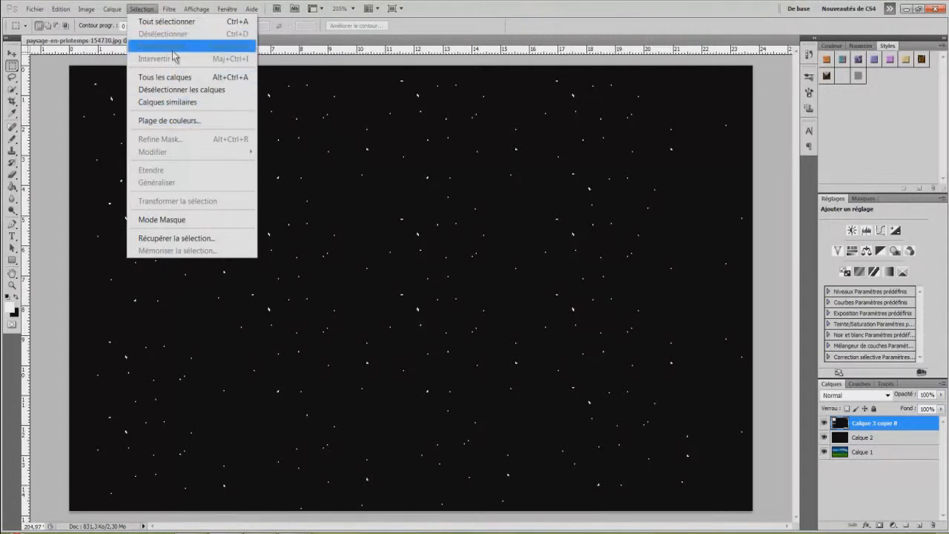
pyautogui.moveTo(174, 14)
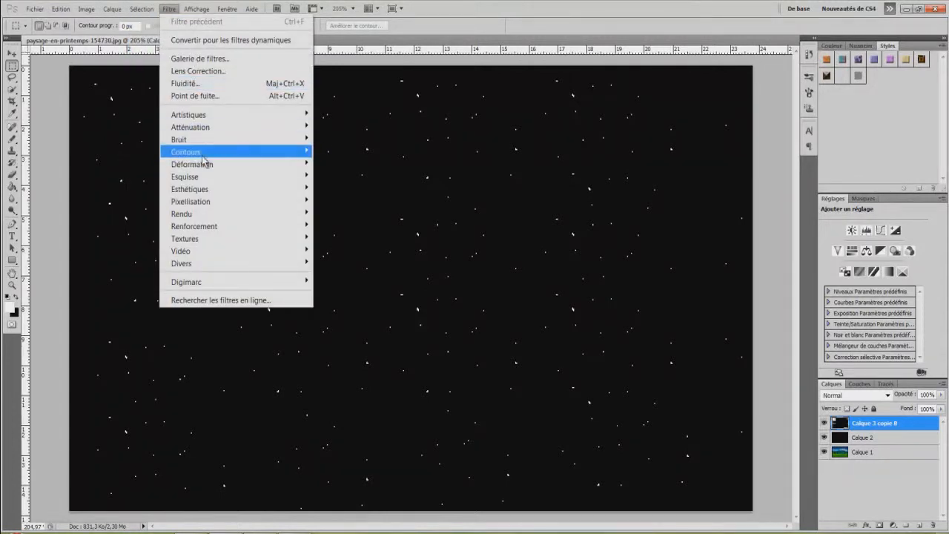
pyautogui.moveTo(227, 130)
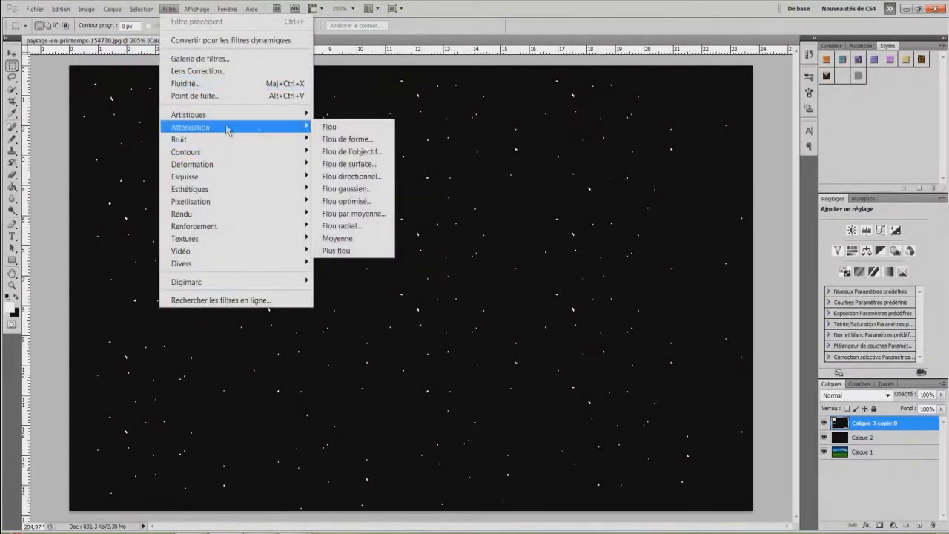
pyautogui.click(363, 176)
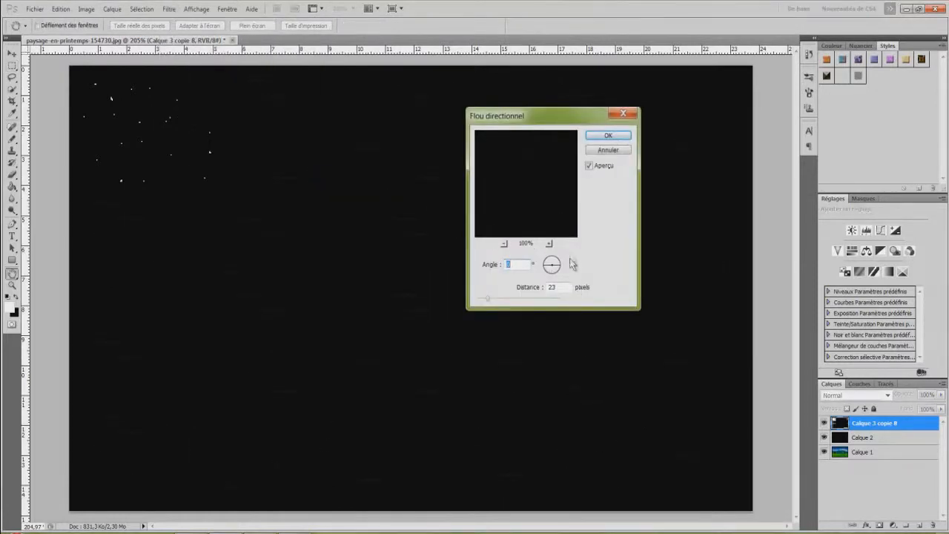
pyautogui.click(623, 114)
# - Merge the dot layer with the black Calque 2 layer beneath it
pyautogui.rightClick(875, 439)
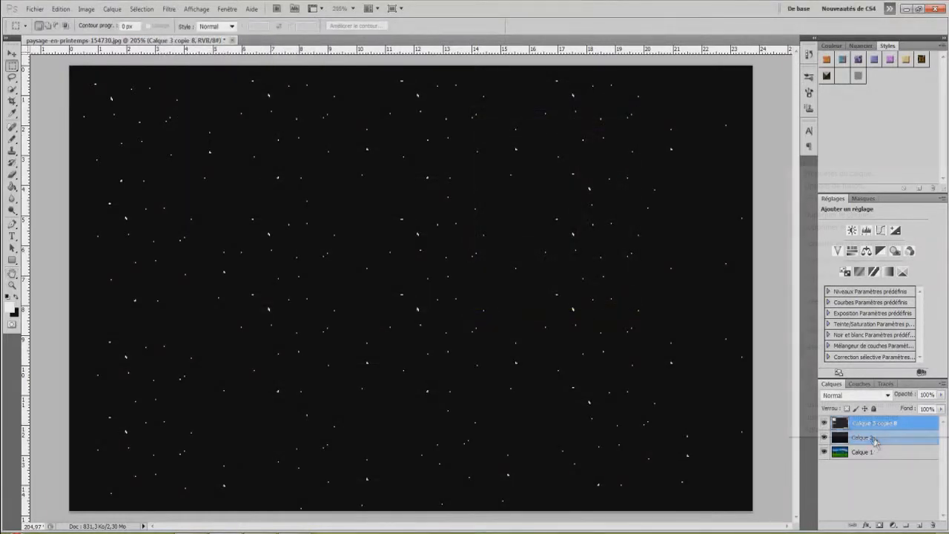
pyautogui.click(877, 453)
pyautogui.keyDown('shift'); pyautogui.click(869, 428); pyautogui.keyUp('shift')
pyautogui.rightClick(869, 429)
pyautogui.click(839, 393)
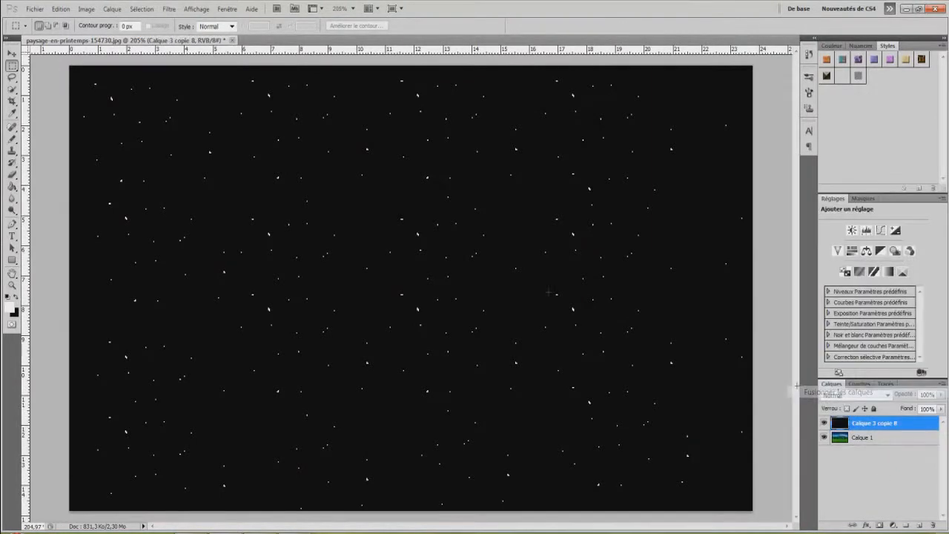
# - Apply a Flou directionnel to the dot layer at a steep downward-right angle, distance 23 pixels, and set its blend mode to Superposition
pyautogui.click(197, 9)
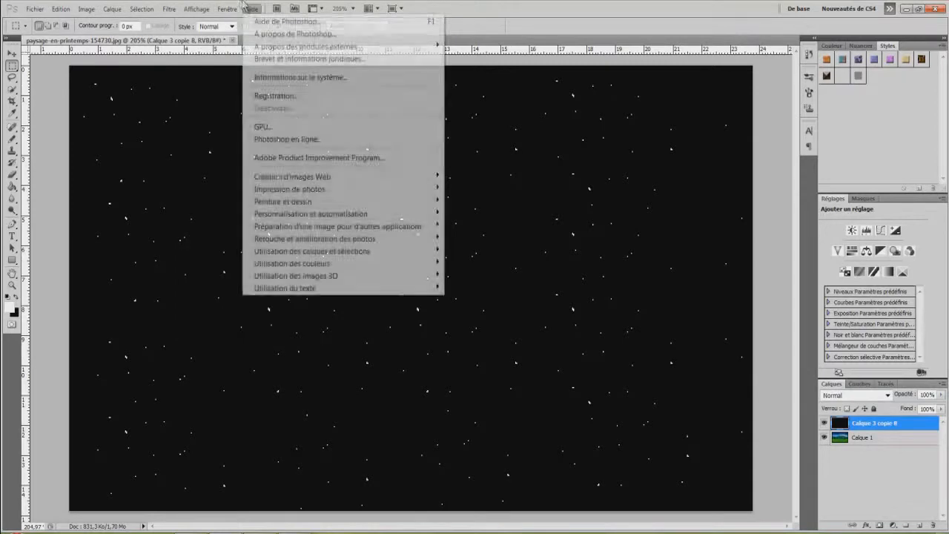
pyautogui.moveTo(169, 9)
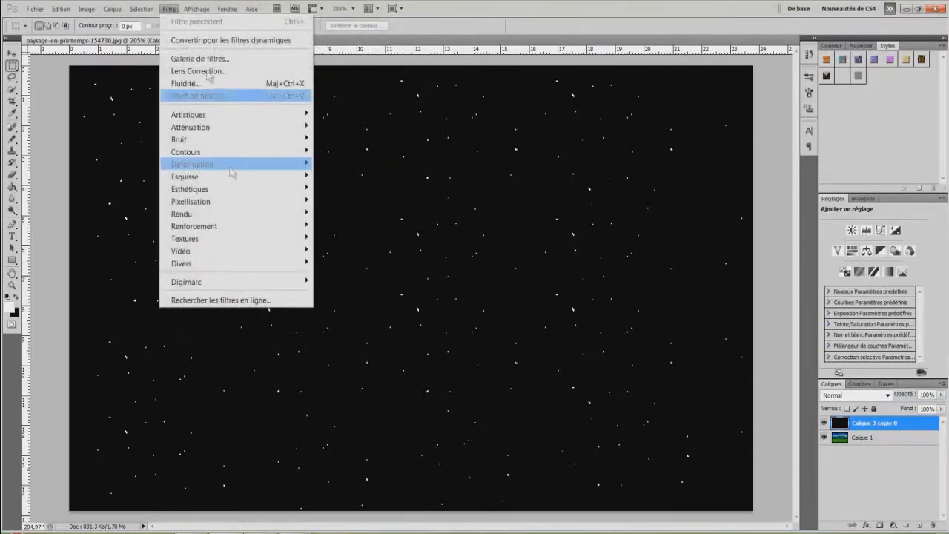
pyautogui.moveTo(236, 128)
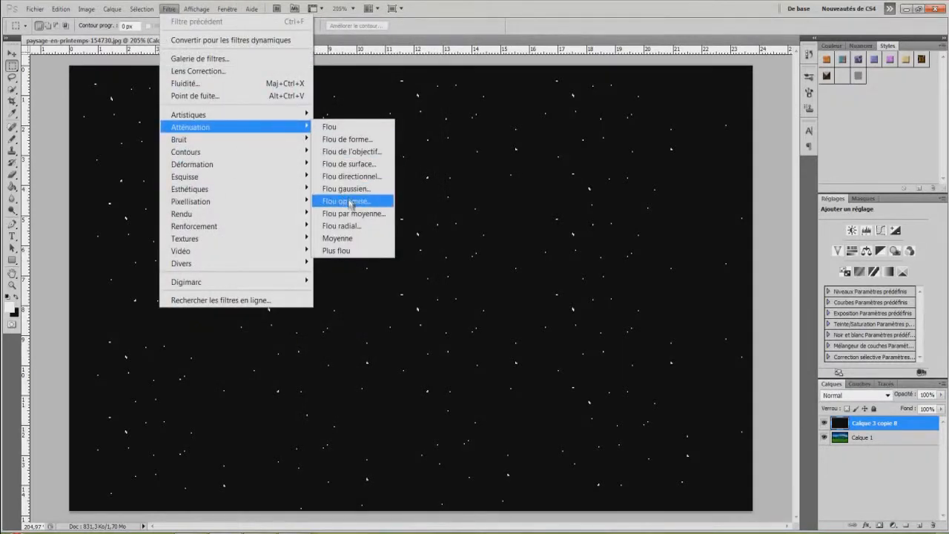
pyautogui.click(326, 176)
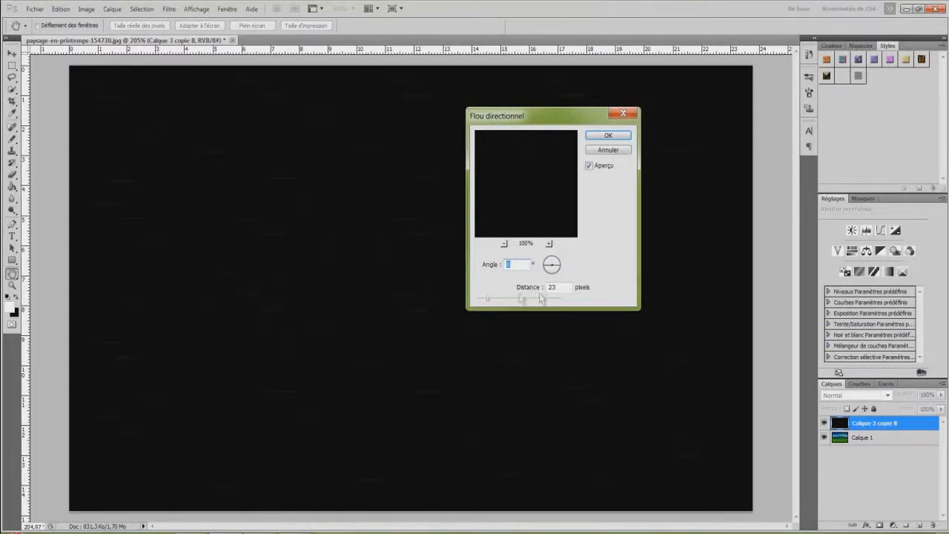
pyautogui.click(557, 273)
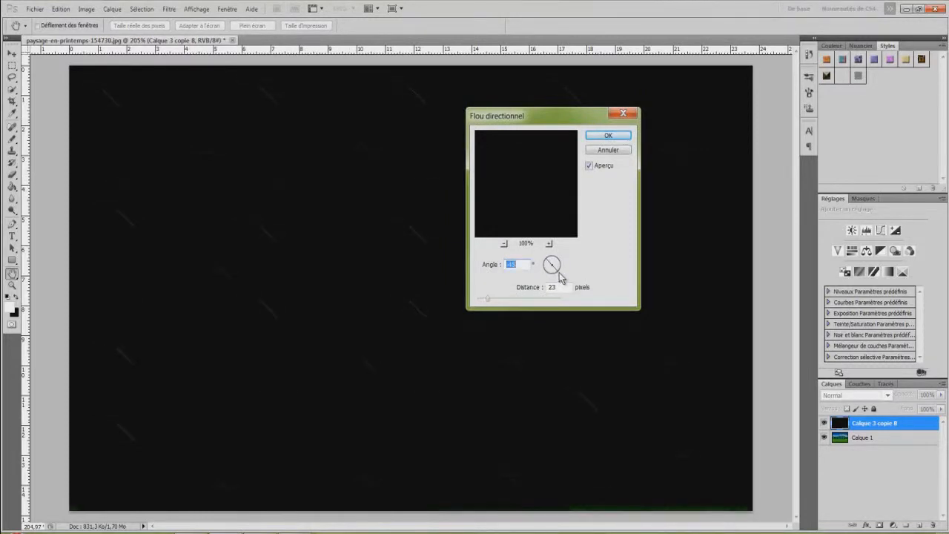
pyautogui.moveTo(559, 272); pyautogui.dragTo(555, 274)
pyautogui.click(608, 134)
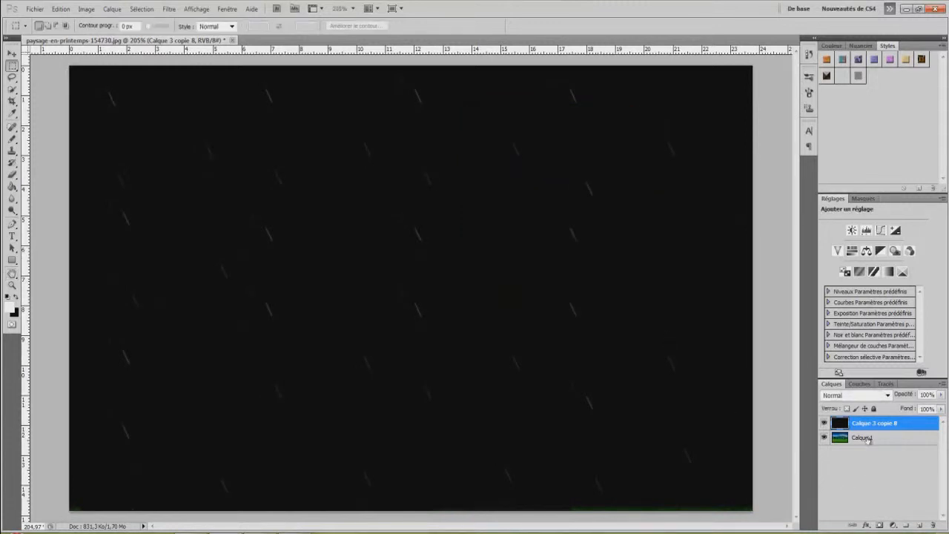
pyautogui.click(882, 395)
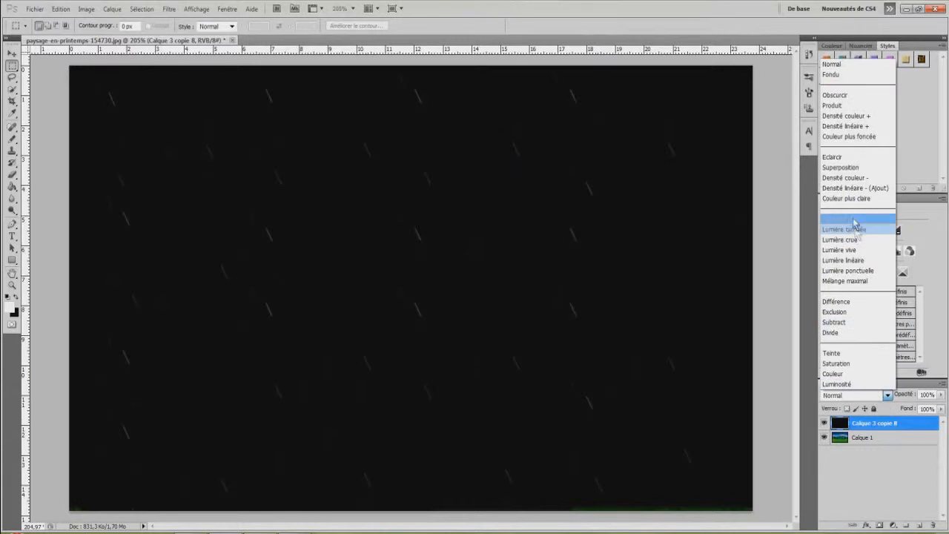
pyautogui.click(843, 162)
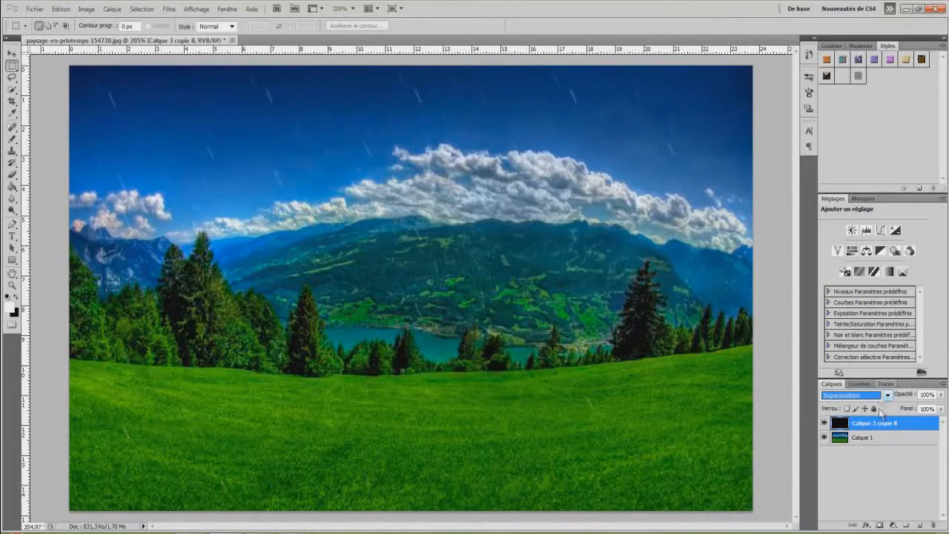
# - Duplicate the rain-streak layer three times, offsetting the copies to make the rain denser across the landscape
pyautogui.hotkey('ctrl', 'j')
pyautogui.hotkey('ctrl', 't')
pyautogui.moveTo(558, 255); pyautogui.dragTo(545, 282)
pyautogui.press('Return')
pyautogui.hotkey('ctrl', 'j')
pyautogui.hotkey('ctrl', 't')
pyautogui.moveTo(418, 172); pyautogui.dragTo(447, 239)
pyautogui.press('Return')
pyautogui.hotkey('ctrl', 'j')
pyautogui.hotkey('ctrl', 't')
pyautogui.press('Return')
pyautogui.press('m')
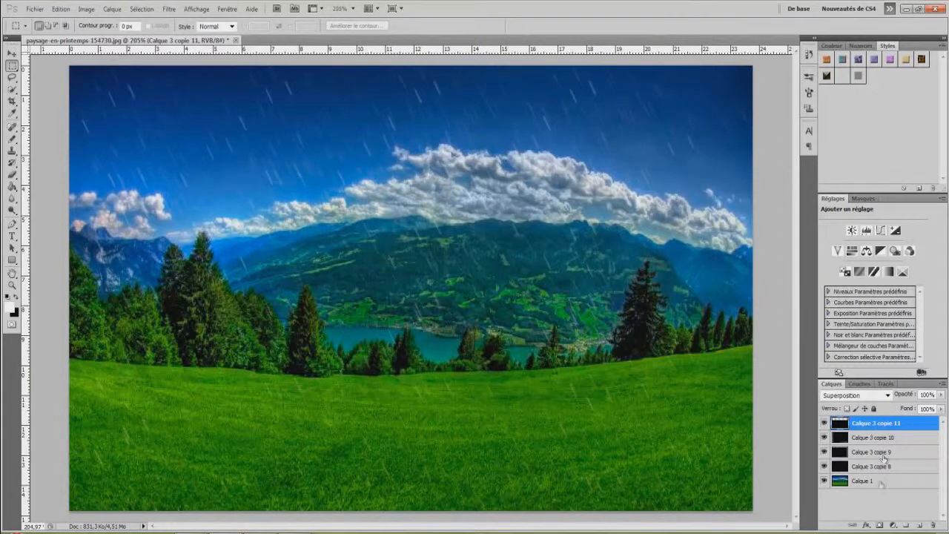
# - Merge the four rain-streak layers into a single layer above Calque 1
pyautogui.keyDown('shift'); pyautogui.click(875, 466); pyautogui.keyUp('shift')
pyautogui.rightClick(875, 466)
pyautogui.click(838, 436)
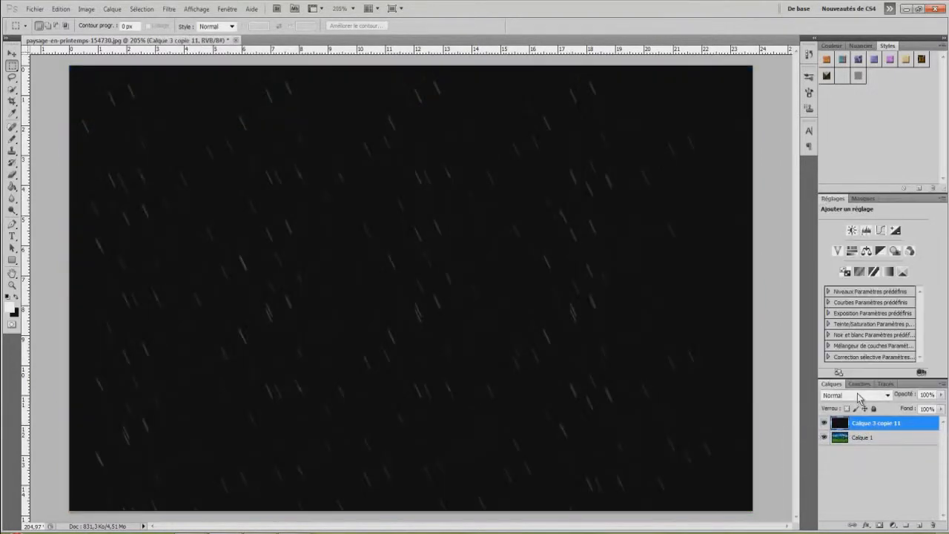
# - Set the merged rain layer's blend mode to Densité couleur - and duplicate the layer
pyautogui.click(857, 384)
pyautogui.click(832, 384)
pyautogui.click(852, 395)
pyautogui.click(852, 176)
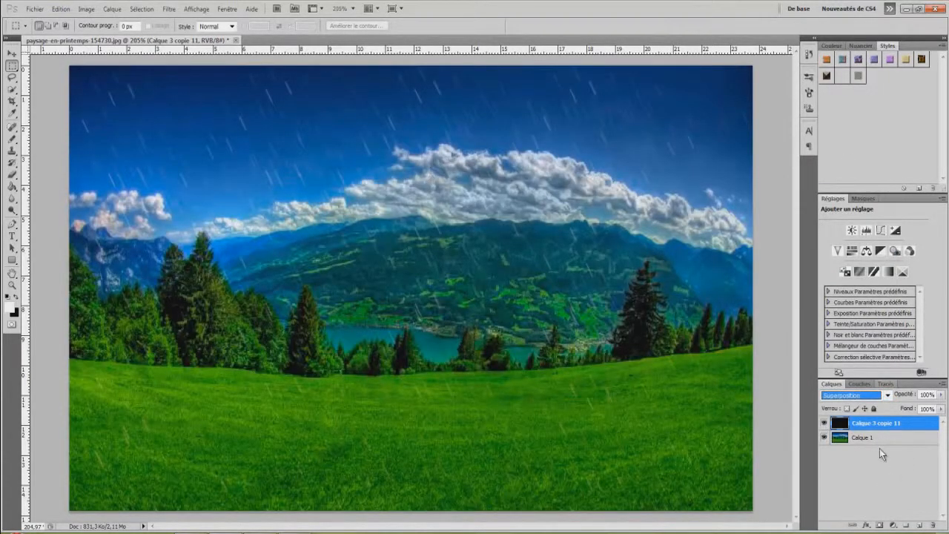
pyautogui.hotkey('ctrl', 'j')
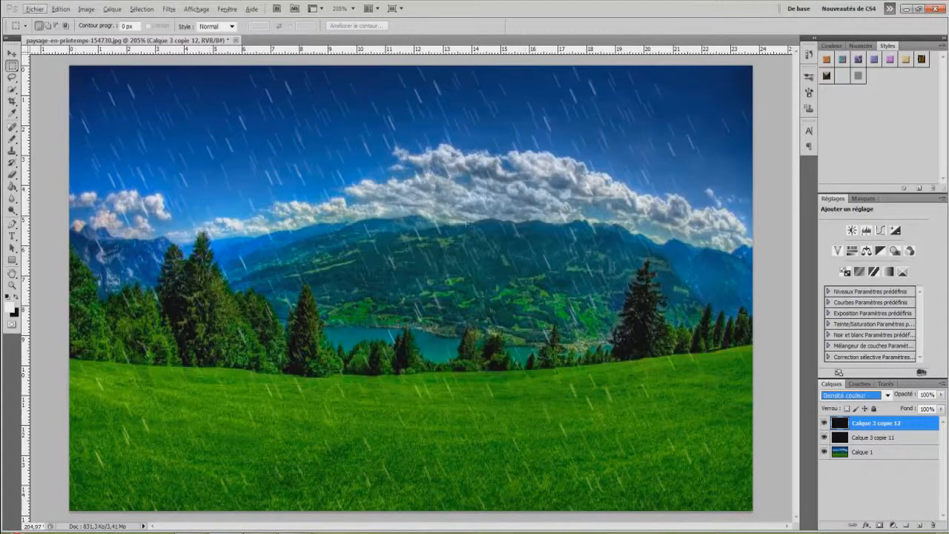
# - Darken the sky and clouds on Calque 1 with large burn strokes on the Tons moyens at 50% exposure
pyautogui.click(12, 200)
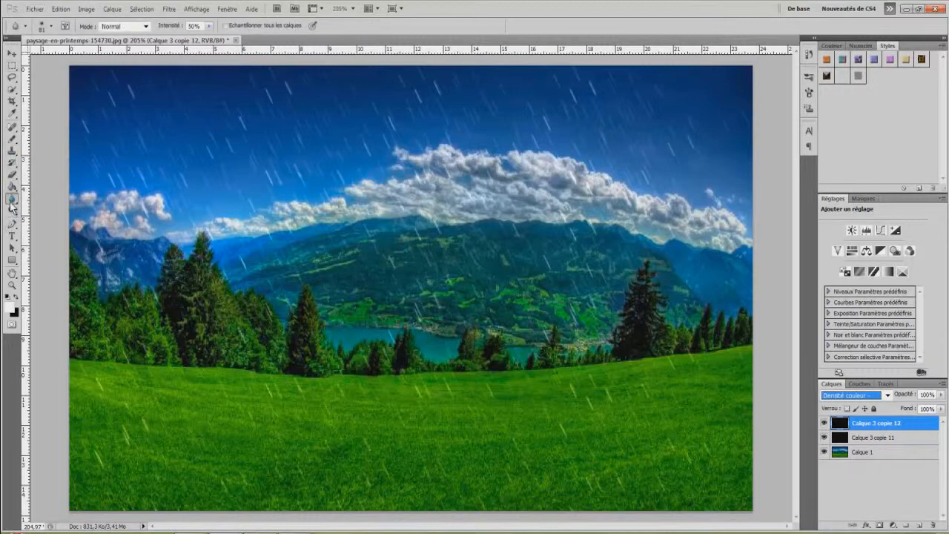
pyautogui.click(13, 211)
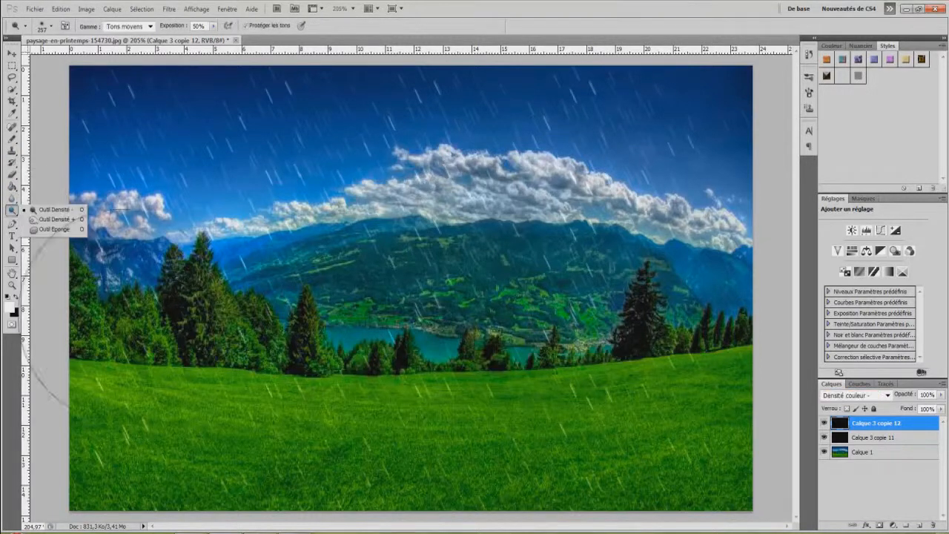
pyautogui.press('alt')
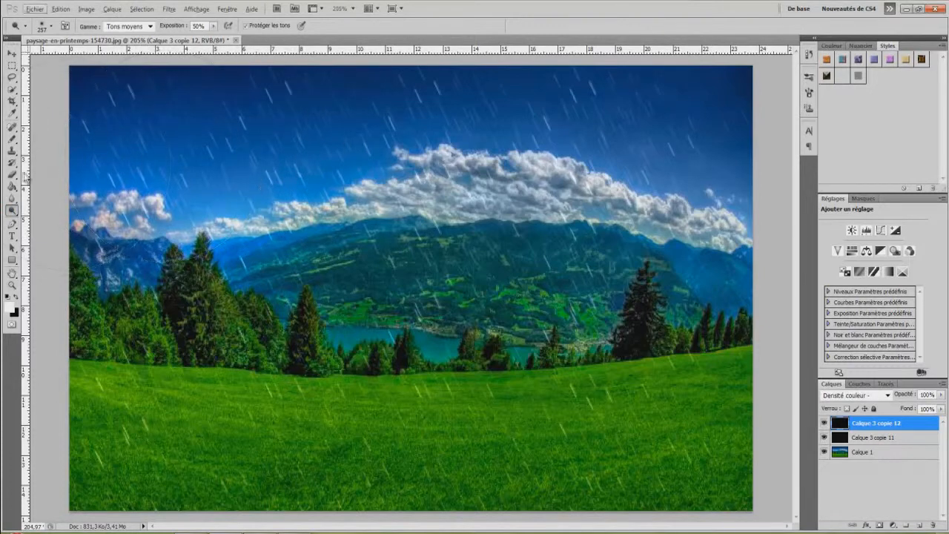
pyautogui.click(11, 200)
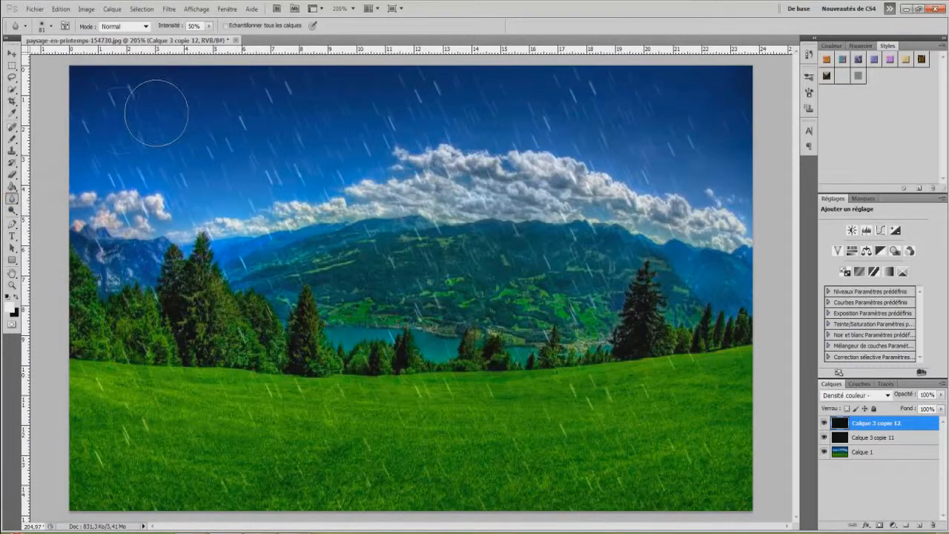
pyautogui.click(863, 453)
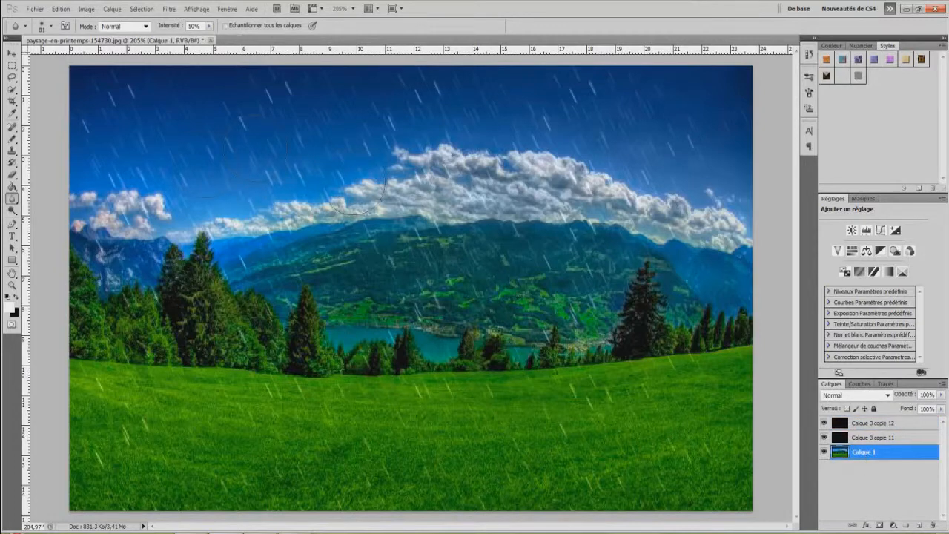
pyautogui.click(12, 210)
pyautogui.click(41, 206)
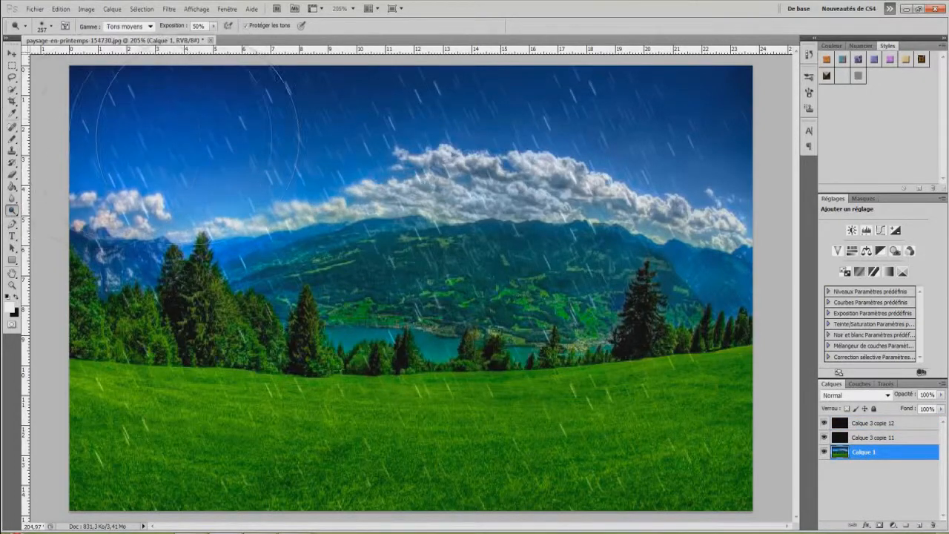
pyautogui.moveTo(215, 273)
pyautogui.mouseDown()
pyautogui.moveTo(293, 271)
pyautogui.moveTo(741, 120)
pyautogui.moveTo(177, 120)
pyautogui.moveTo(107, 140)
pyautogui.moveTo(409, 125)
pyautogui.moveTo(84, 202)
pyautogui.mouseUp()
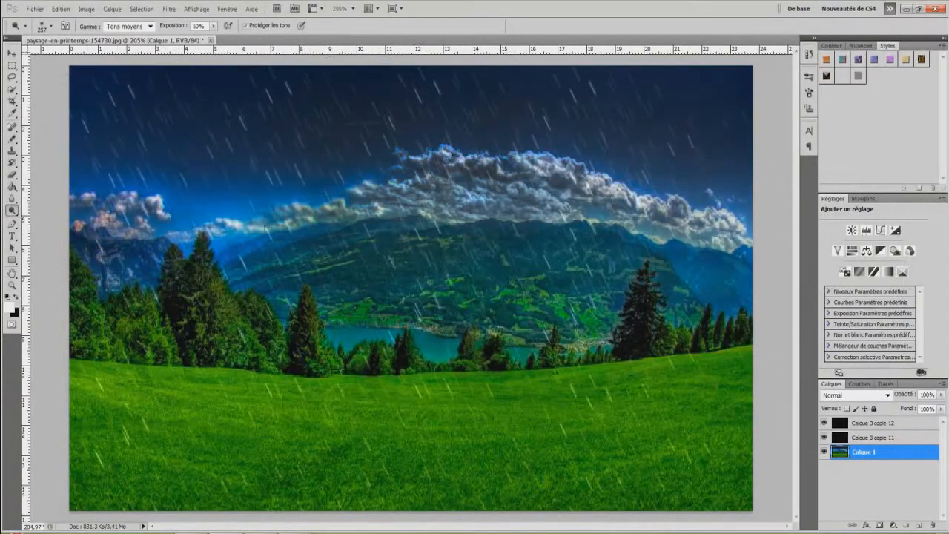
pyautogui.scroll(-3, 786, 337)
pyautogui.scroll(5, 797, 393)
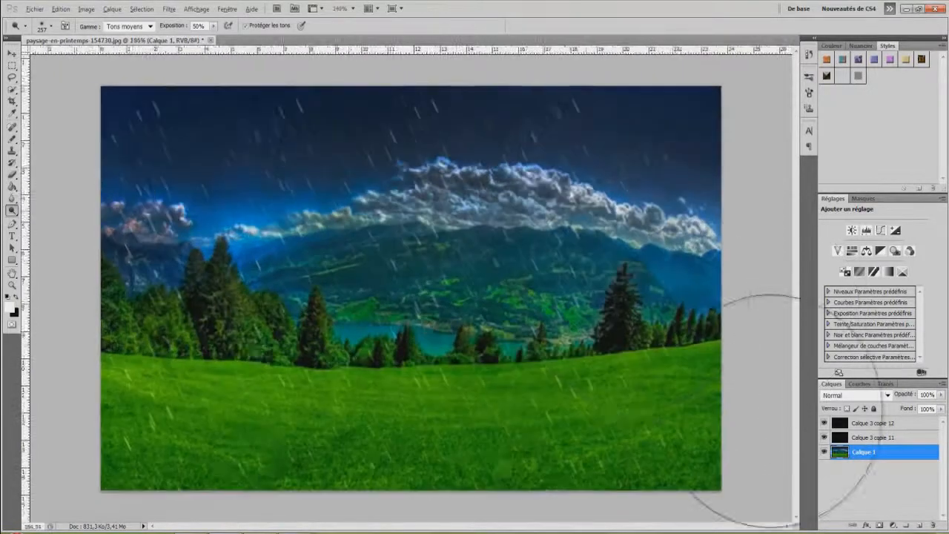
pyautogui.scroll(-2, 337, 258)
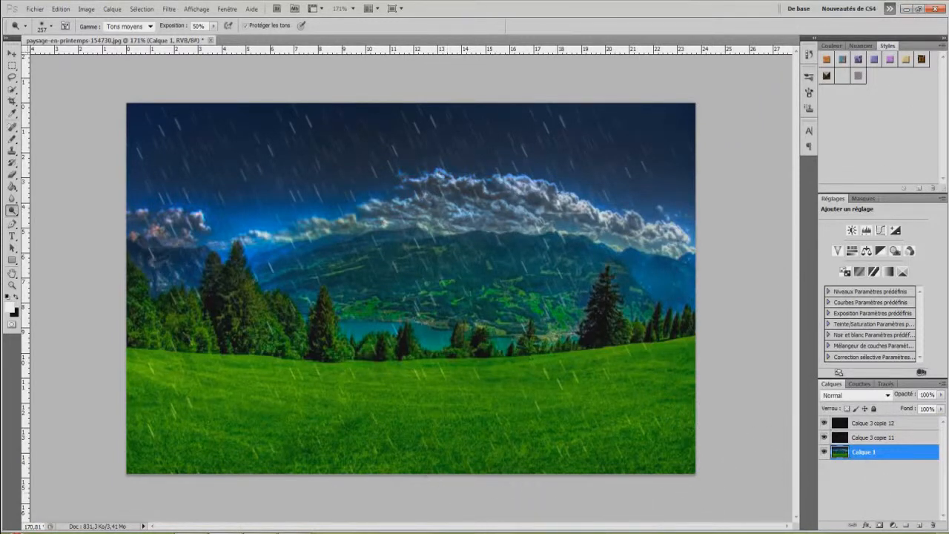
# - Switch to Windows Explorer and return to the GFX pack folder, then search Google Images in Chrome for "texture"
pyautogui.hotkey('alt', 'Tab')
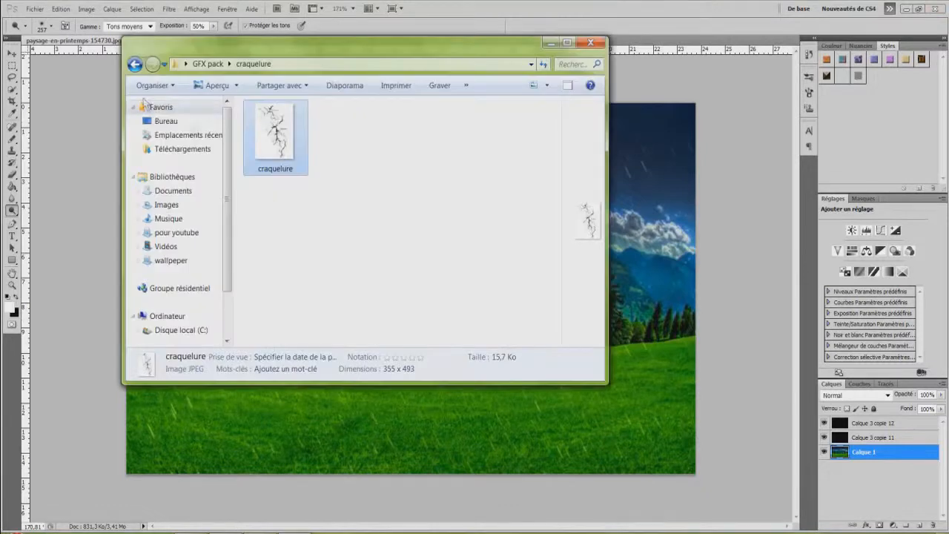
pyautogui.click(136, 64)
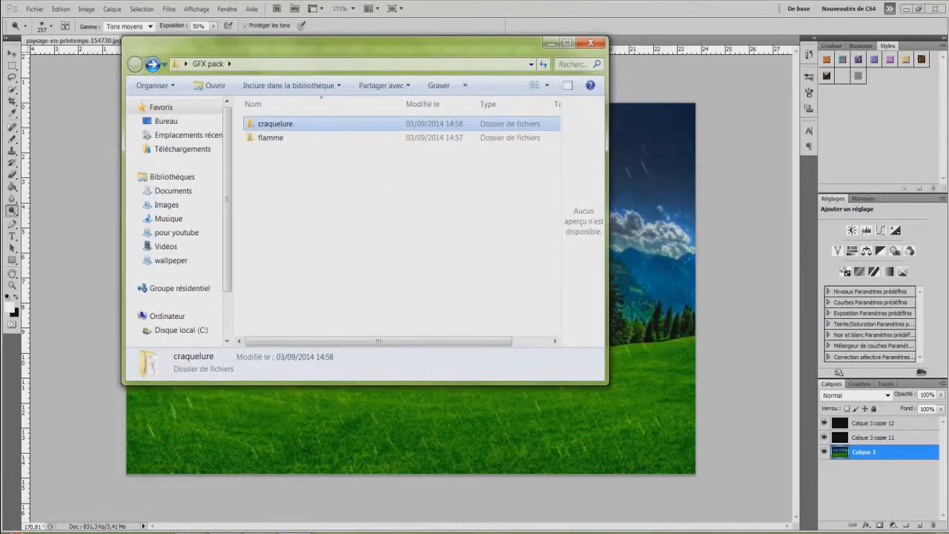
pyautogui.hotkey('alt', 'Tab')
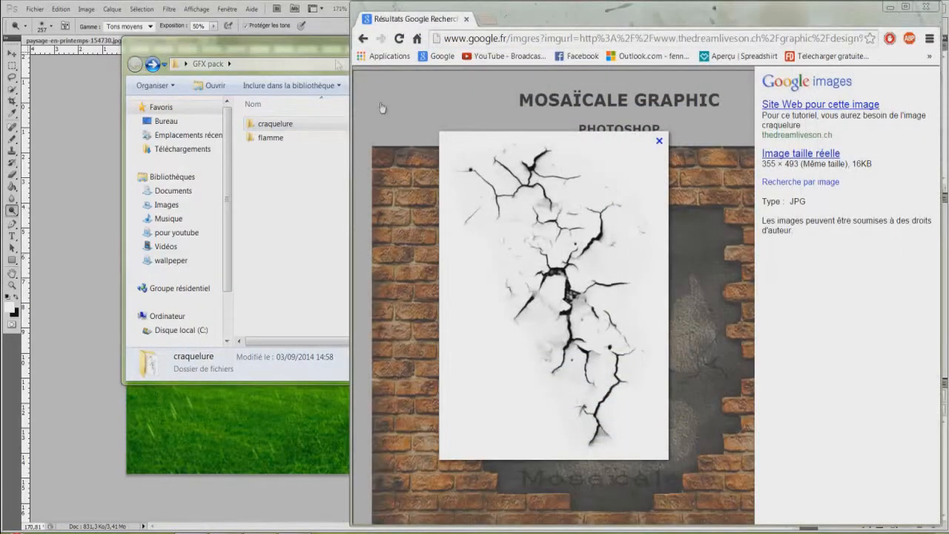
pyautogui.click(370, 38)
pyautogui.scroll(5, 672, 236)
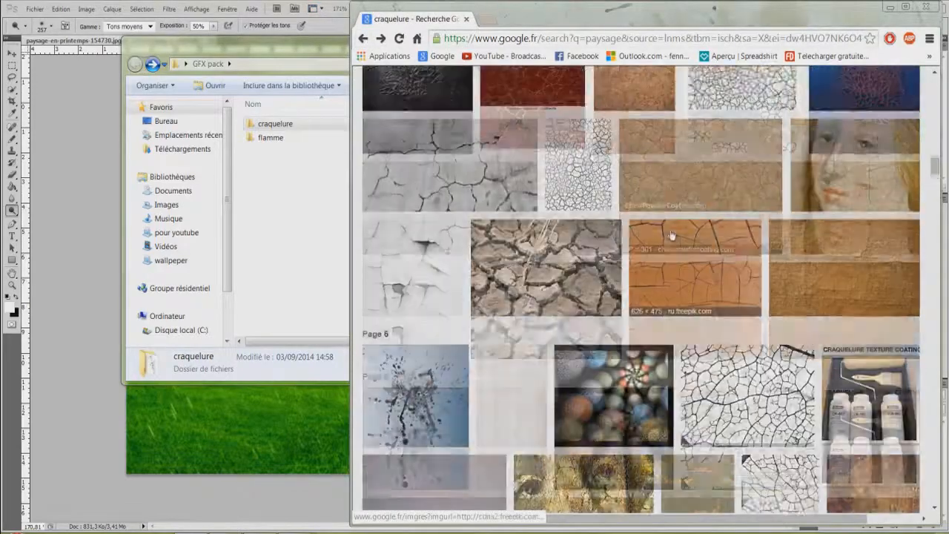
pyautogui.scroll(20, 672, 236)
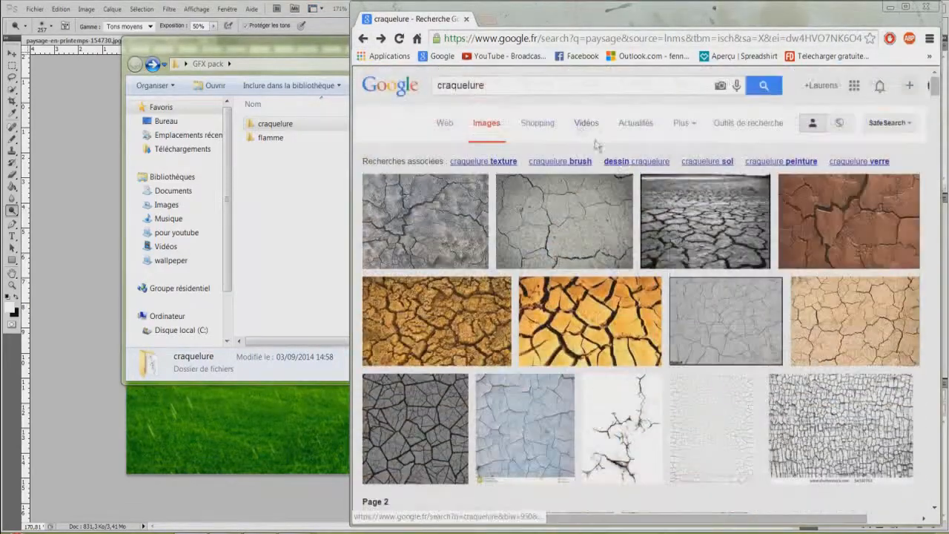
pyautogui.doubleClick(490, 87)
pyautogui.write('te')
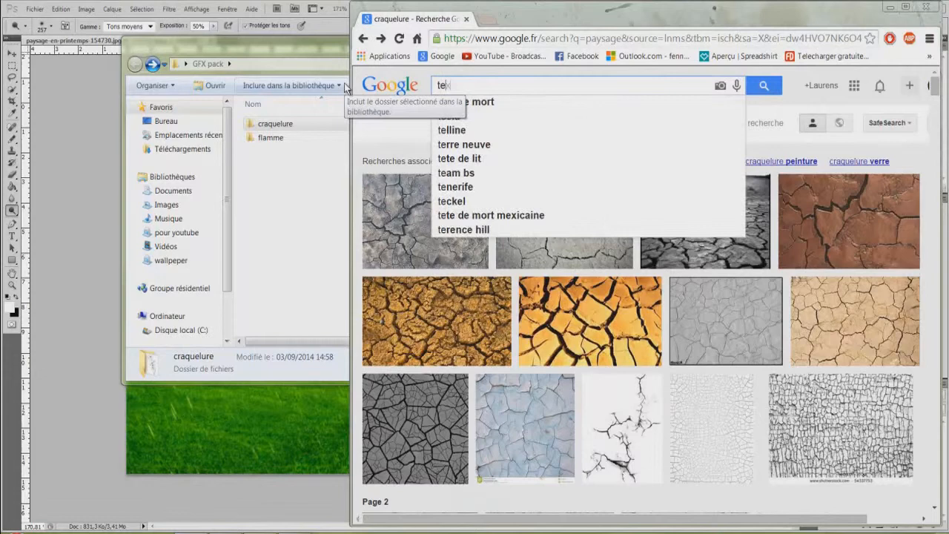
pyautogui.write('xture')
pyautogui.press('Return')
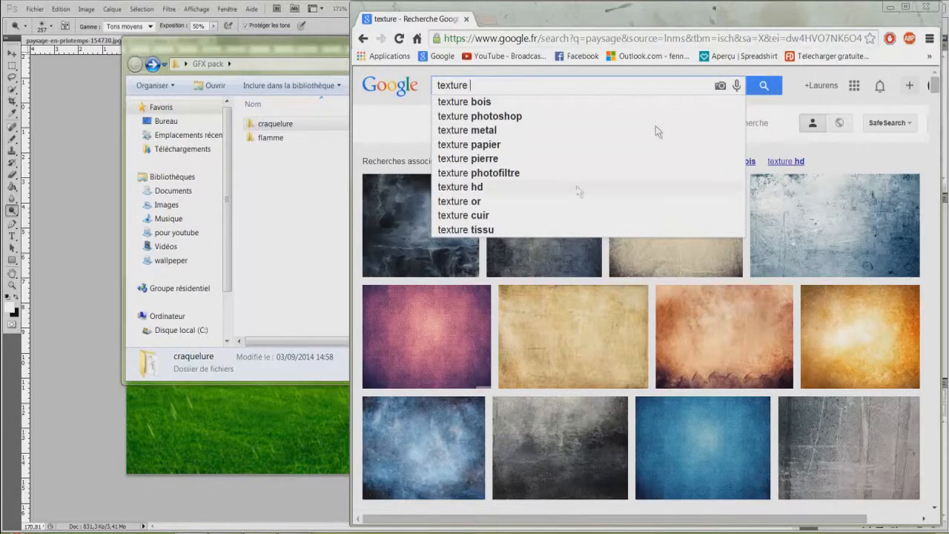
# - Open the source page of the pink spiral-pattern texture from the image results and browse down to that image
pyautogui.click(419, 334)
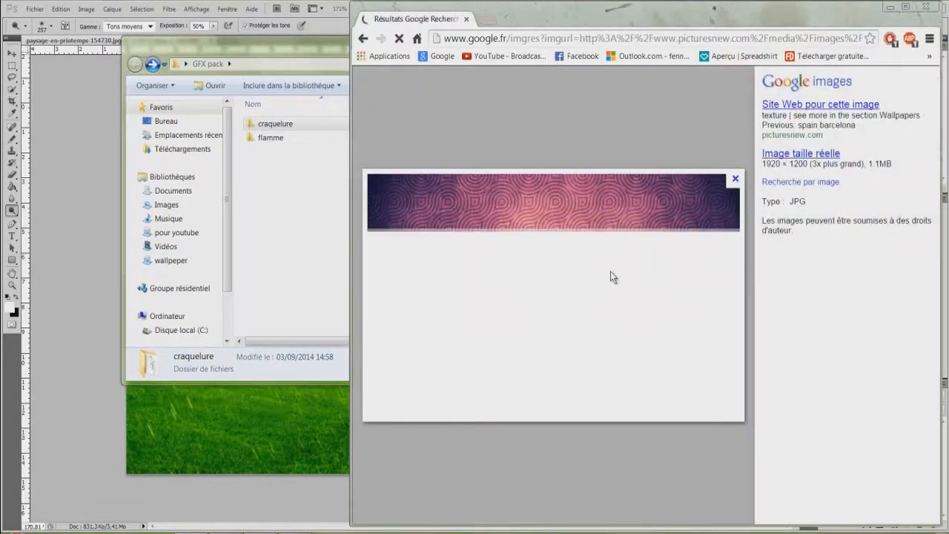
pyautogui.click(470, 401)
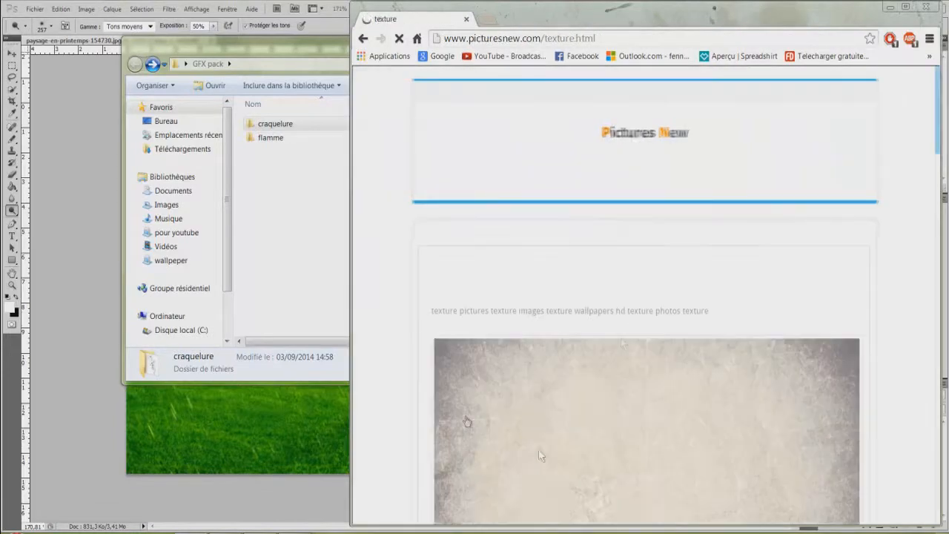
pyautogui.scroll(-10, 646, 346)
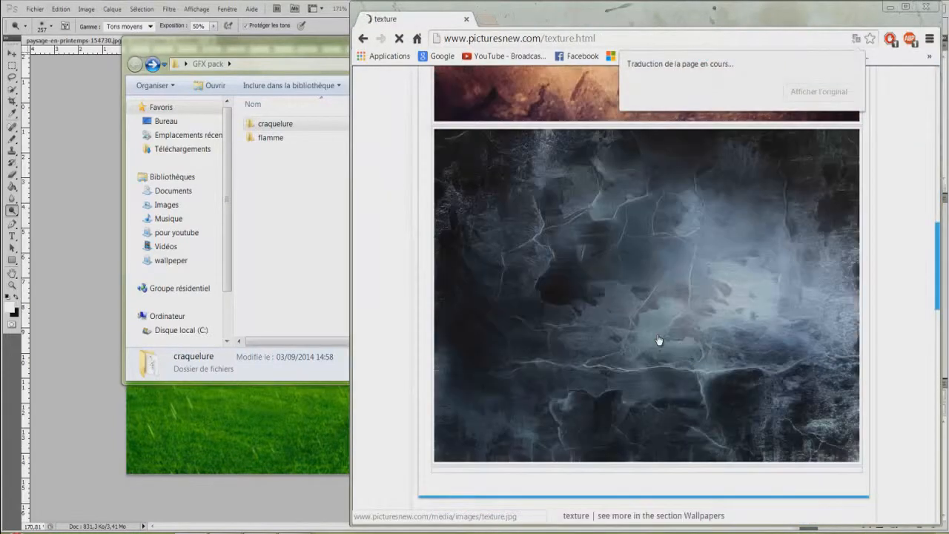
pyautogui.scroll(-4, 659, 340)
pyautogui.scroll(5, 660, 334)
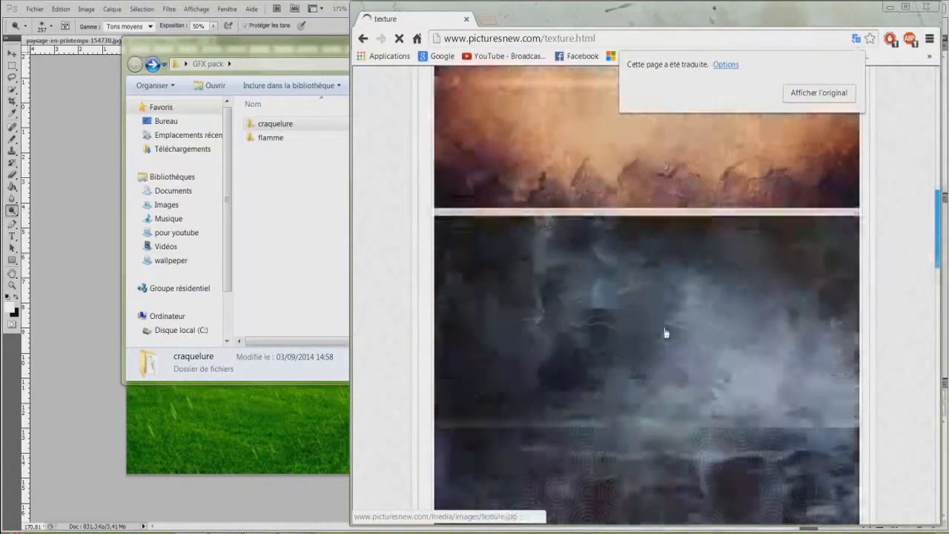
pyautogui.scroll(-3, 665, 333)
pyautogui.moveTo(265, 515); pyautogui.dragTo(287, 247)
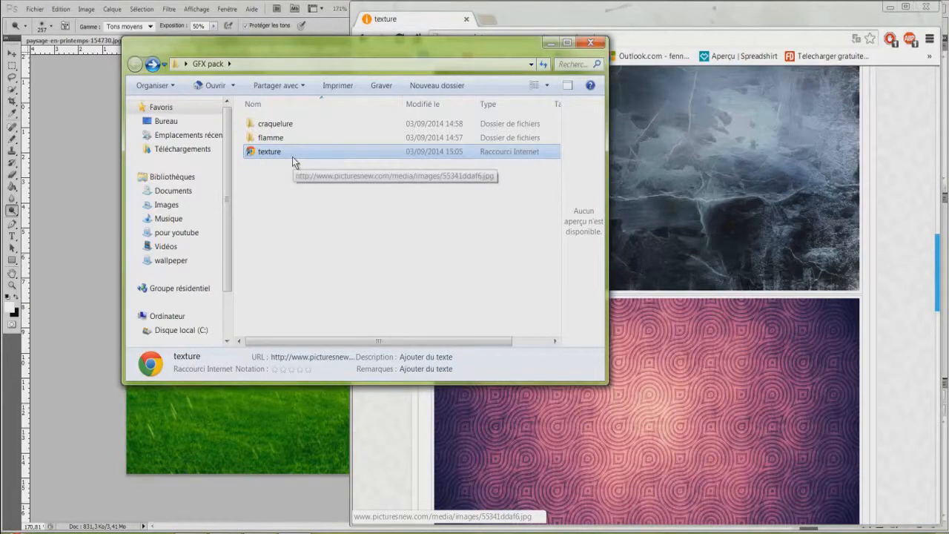
pyautogui.press('Delete')
pyautogui.press('Return')
# - Copy the pink spiral texture image into the GFX pack folder and place it in the Photoshop landscape document above Calque 1
pyautogui.moveTo(717, 460); pyautogui.dragTo(292, 215)
pyautogui.moveTo(289, 154); pyautogui.dragTo(248, 416)
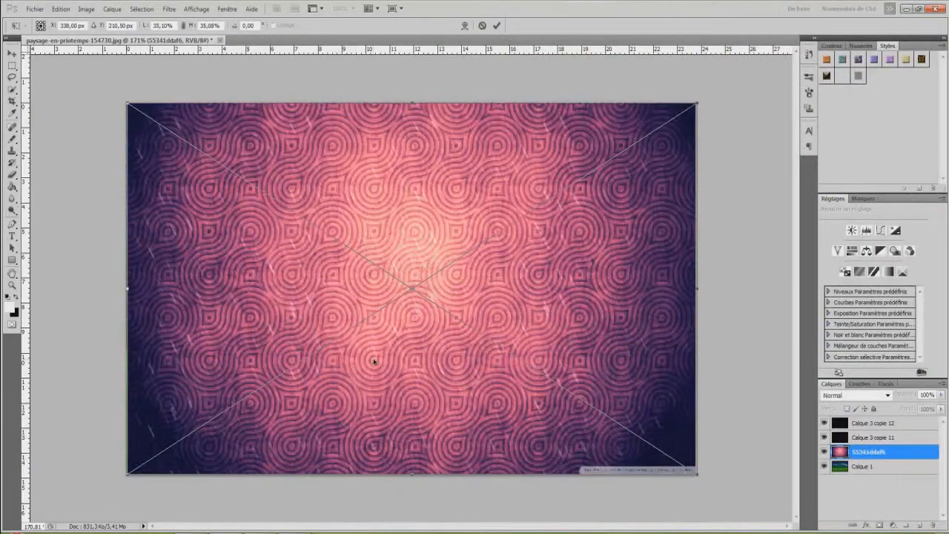
pyautogui.press('Return')
pyautogui.scroll(2, 495, 468)
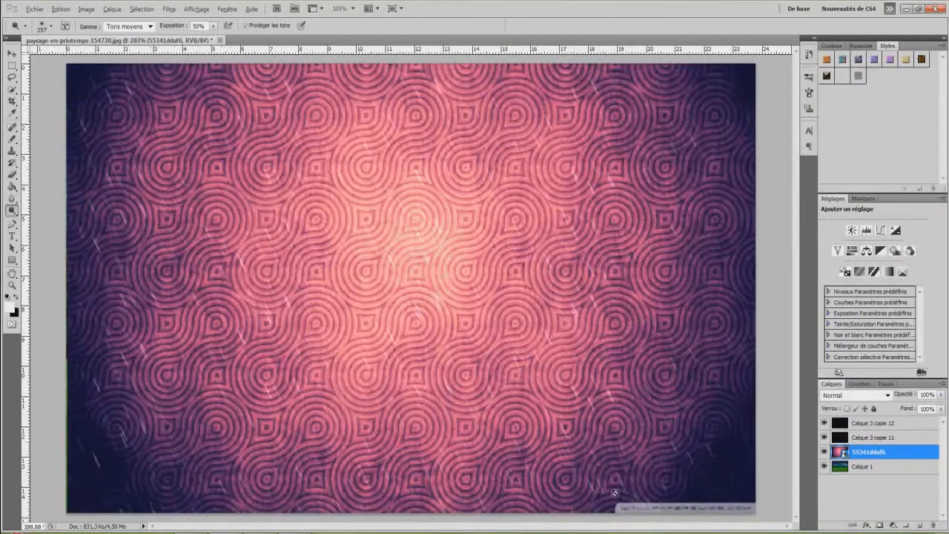
# - Select a strip along the texture's lower-left edge with the rectangular marquee and copy it to a new layer
pyautogui.scroll(-1, 669, 499)
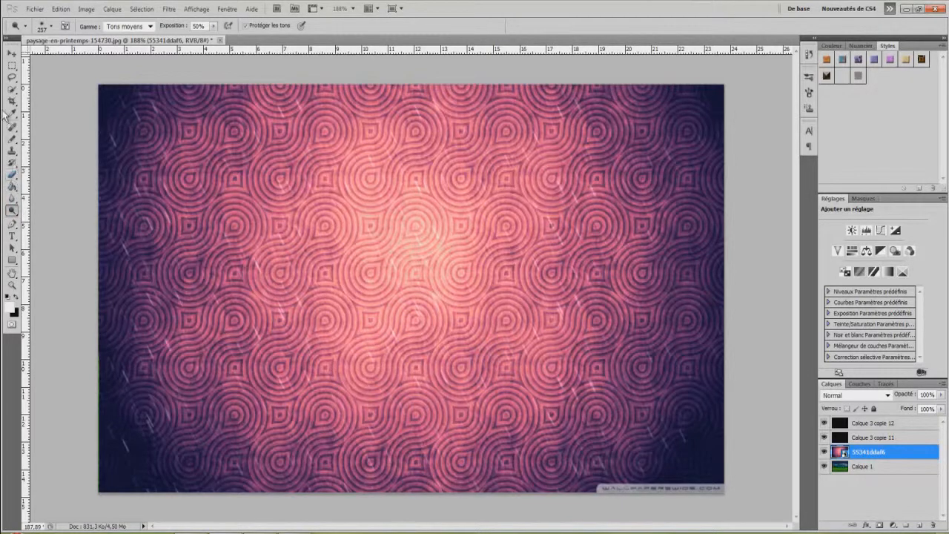
pyautogui.click(12, 65)
pyautogui.click(93, 473)
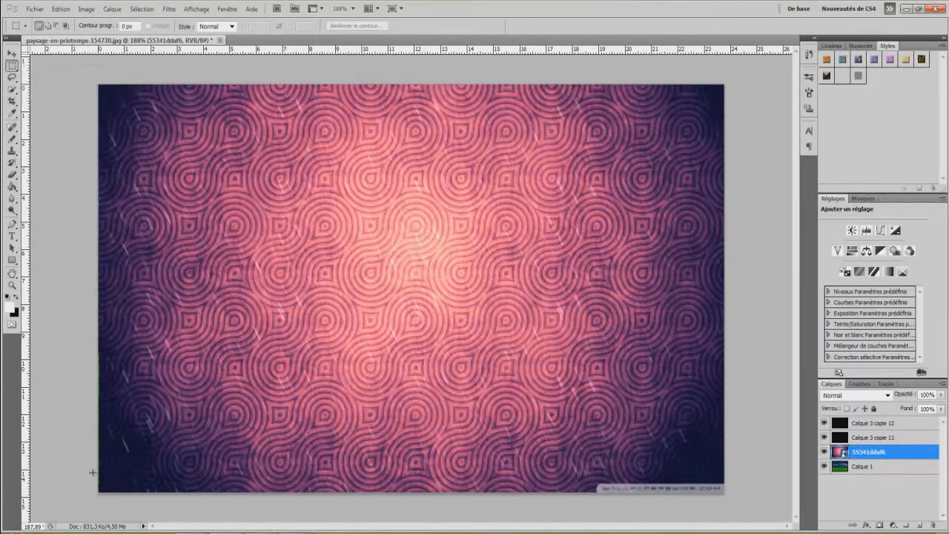
pyautogui.moveTo(313, 508); pyautogui.dragTo(314, 508)
pyautogui.hotkey('ctrl', 'j')
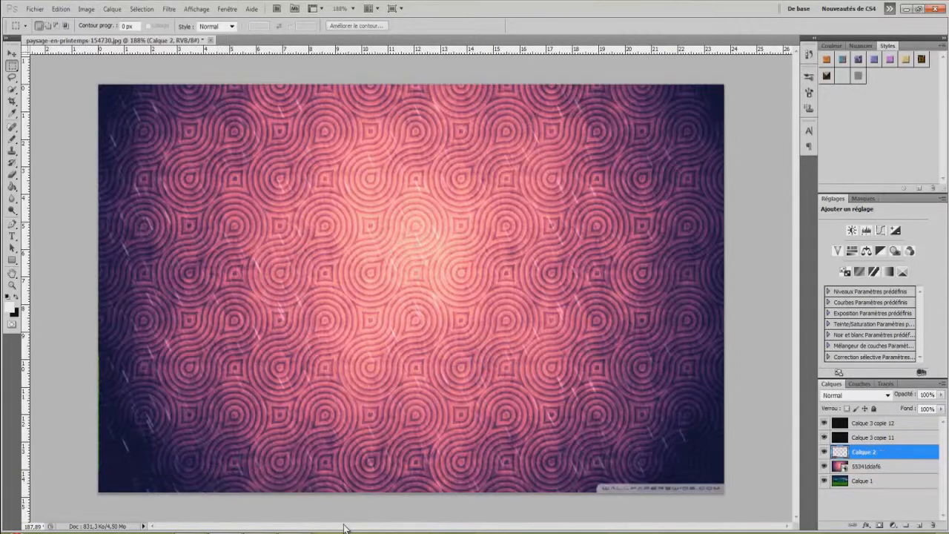
# - Flip the copied strip horizontally and position it over the watermark in the texture's lower-right corner
pyautogui.hotkey('ctrl', 't')
pyautogui.rightClick(230, 490)
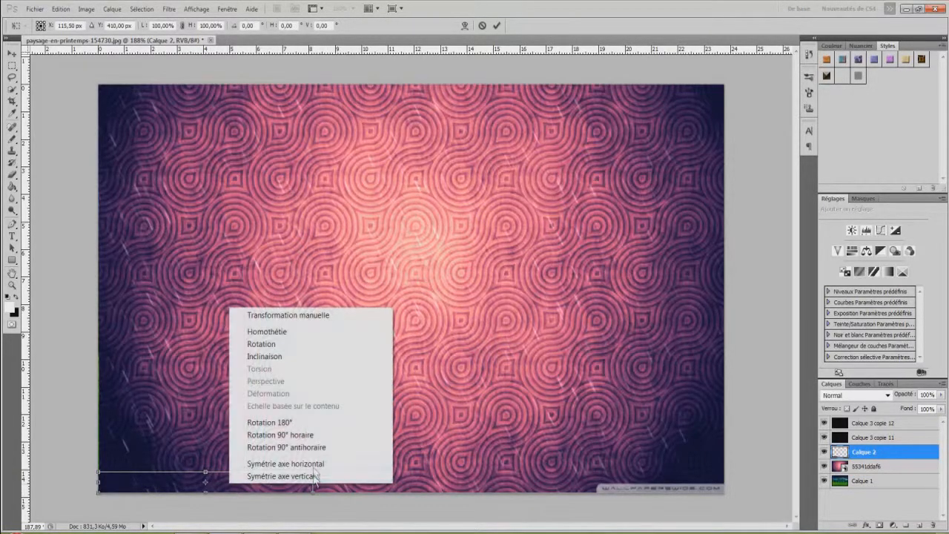
pyautogui.click(281, 462)
pyautogui.moveTo(237, 485); pyautogui.dragTo(664, 495)
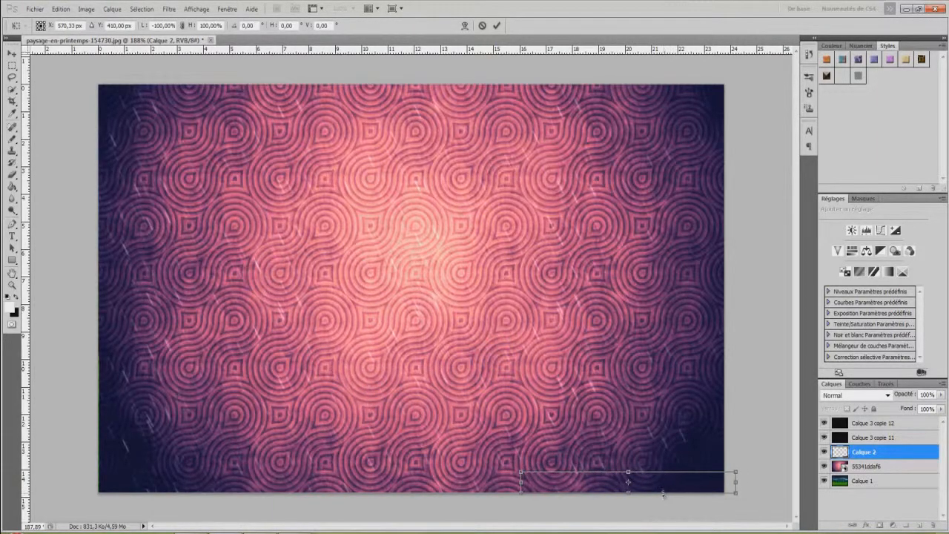
pyautogui.press('Return')
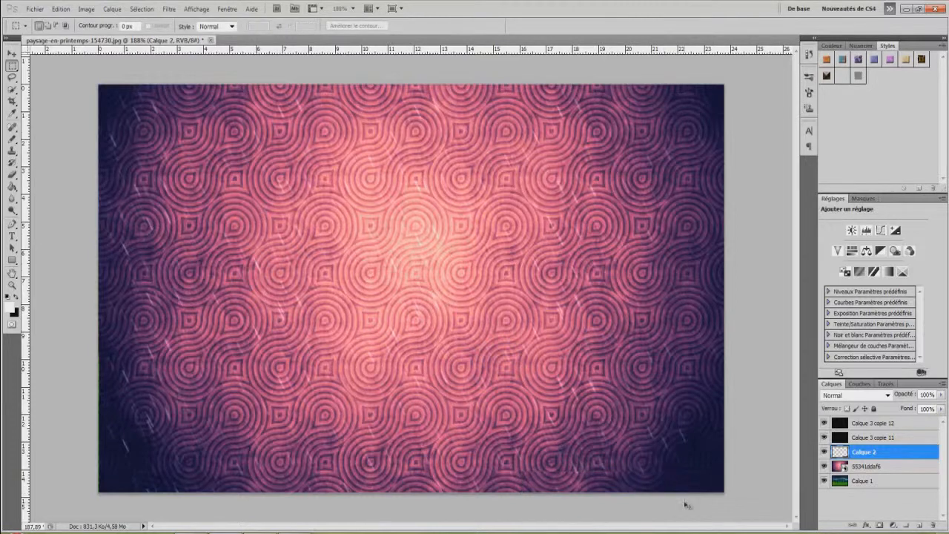
pyautogui.hotkey('ctrl', 't')
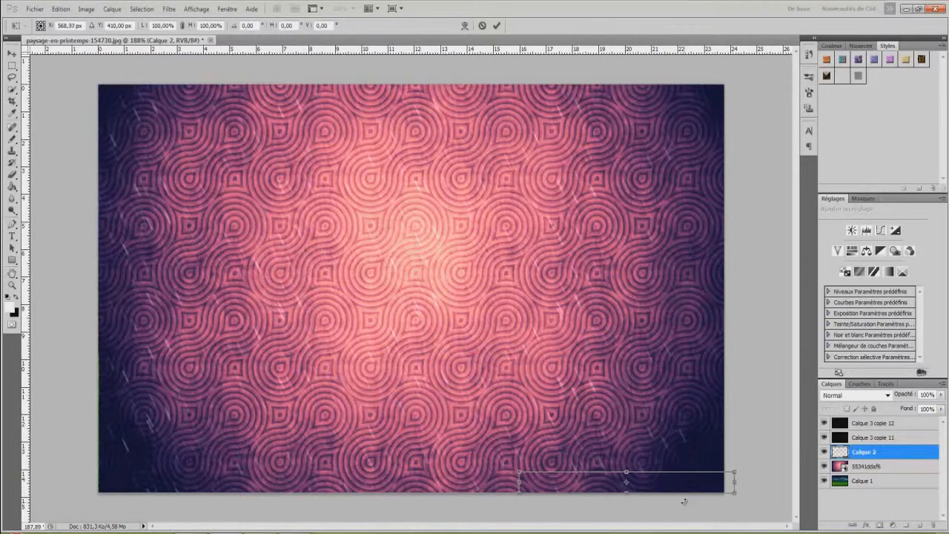
pyautogui.press('Left')
pyautogui.press('Right')
pyautogui.press('Left')
pyautogui.press('Return')
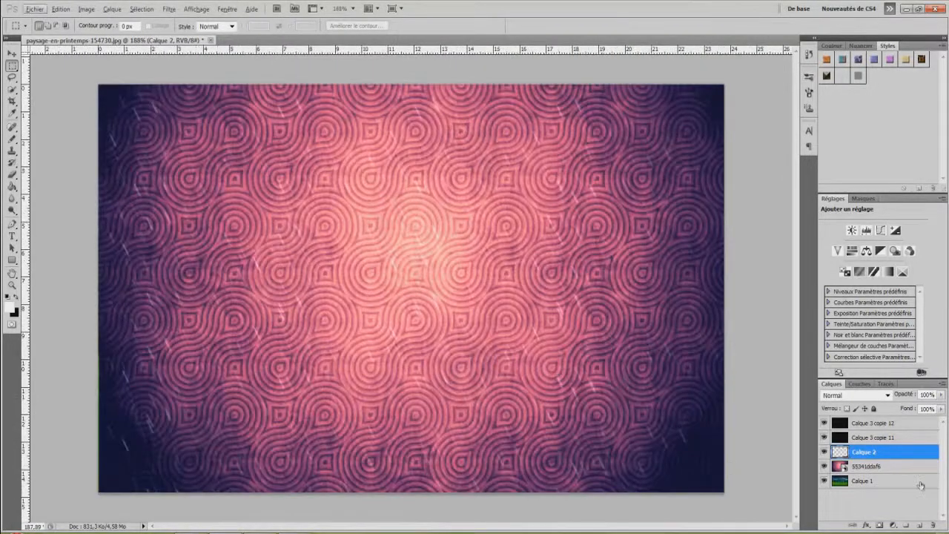
# - Merge the strip layer Calque 2 with the 55341ddaf6 texture layer
pyautogui.keyDown('shift'); pyautogui.click(886, 466); pyautogui.keyUp('shift')
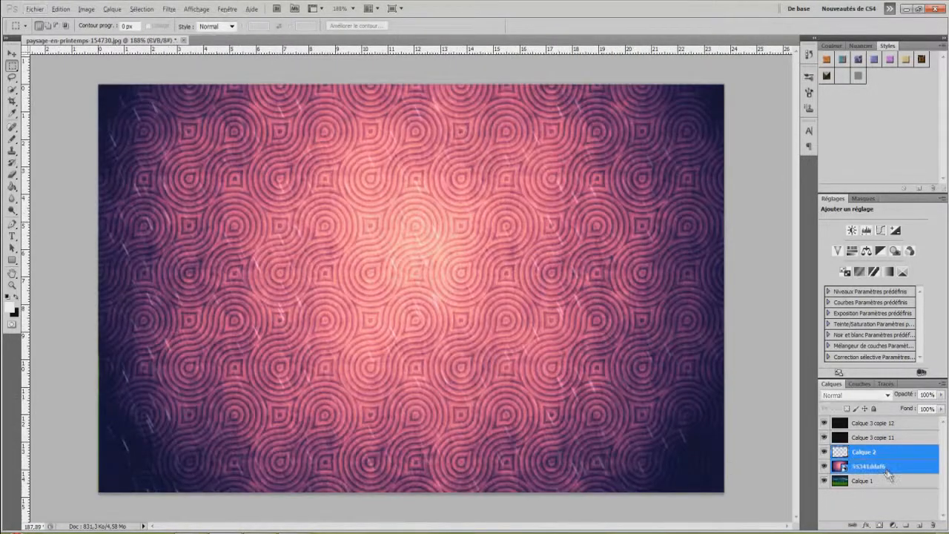
pyautogui.rightClick(886, 467)
pyautogui.click(808, 434)
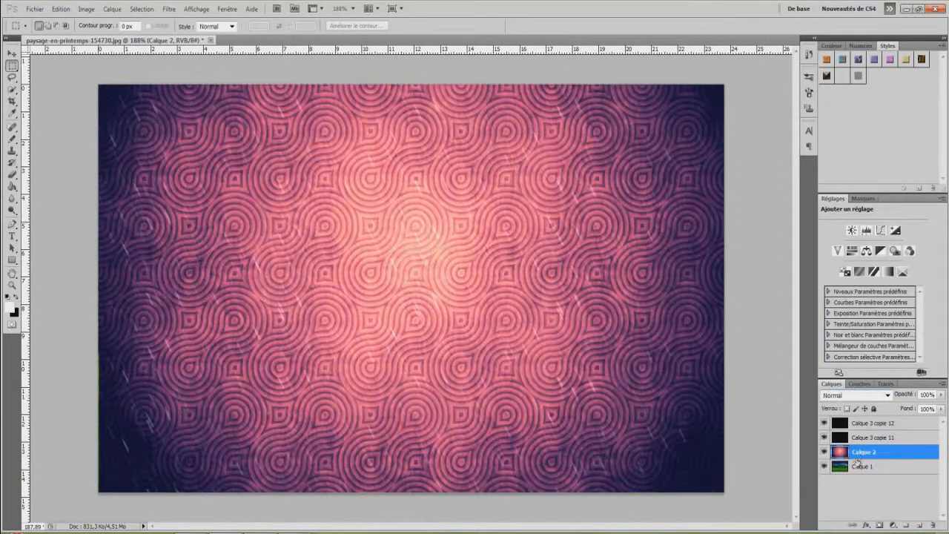
# - Try the texture layer Calque 2 beneath Calque 1 in the layer order and return it above Calque 1
pyautogui.moveTo(867, 456)
pyautogui.mouseDown()
pyautogui.moveTo(871, 480)
pyautogui.moveTo(871, 458)
pyautogui.mouseUp()
pyautogui.moveTo(869, 457); pyautogui.dragTo(870, 475)
pyautogui.doubleClick(869, 467)
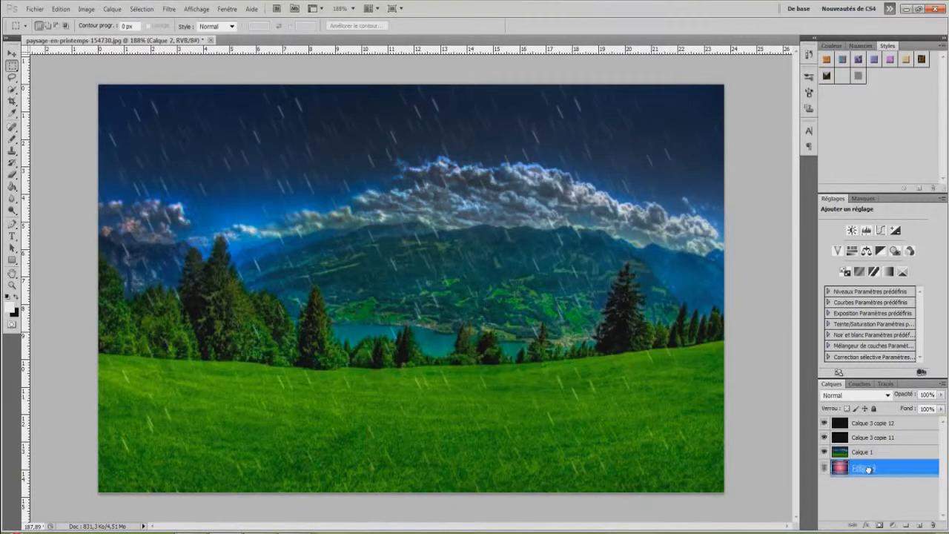
pyautogui.moveTo(868, 471)
pyautogui.mouseDown()
pyautogui.moveTo(872, 451)
pyautogui.moveTo(867, 479)
pyautogui.mouseUp()
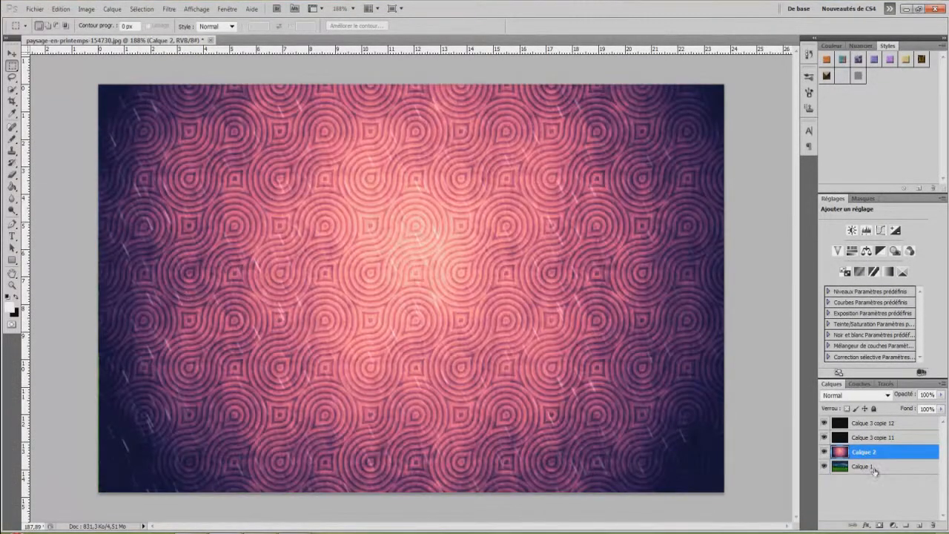
# - Set the blend mode of the texture layer Calque 2 to Incrustation and its opacity to 25%
pyautogui.click(878, 398)
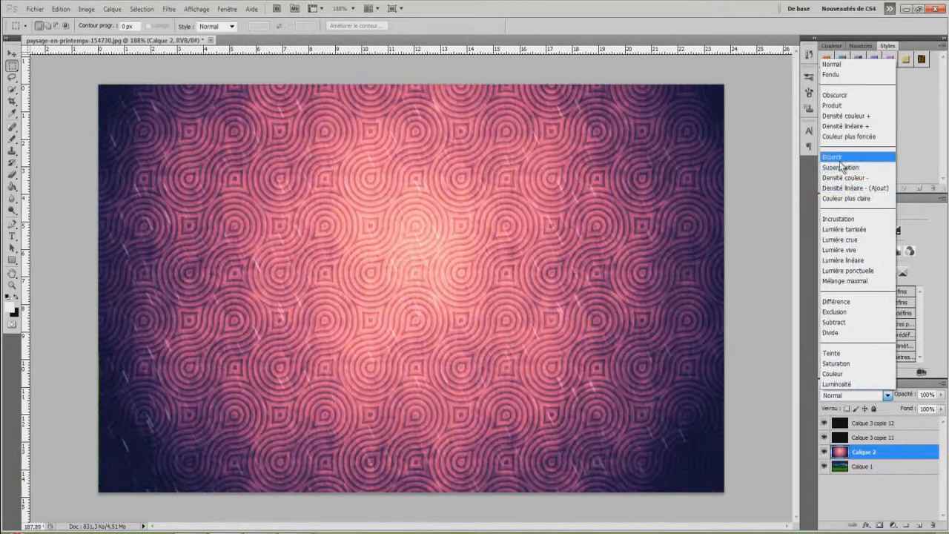
pyautogui.click(849, 220)
pyautogui.press('Down')
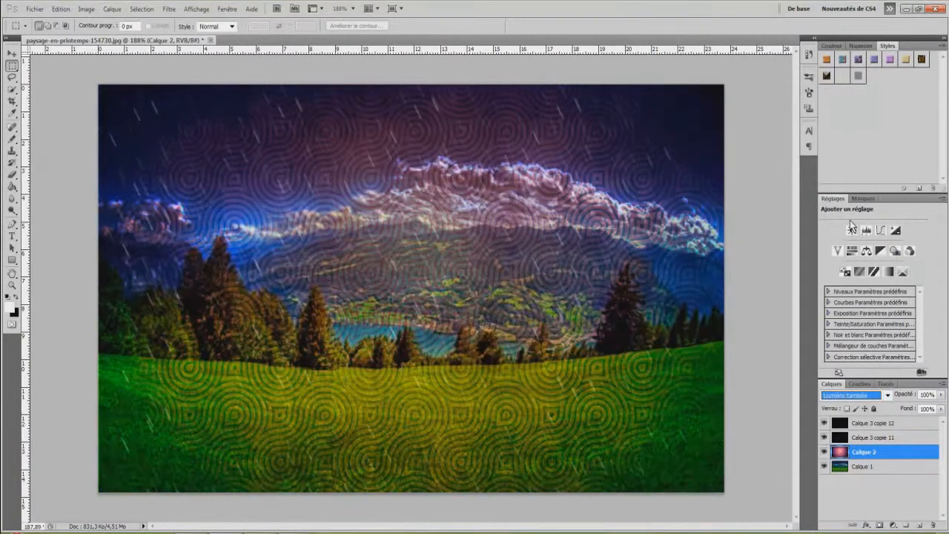
pyautogui.press('Up')
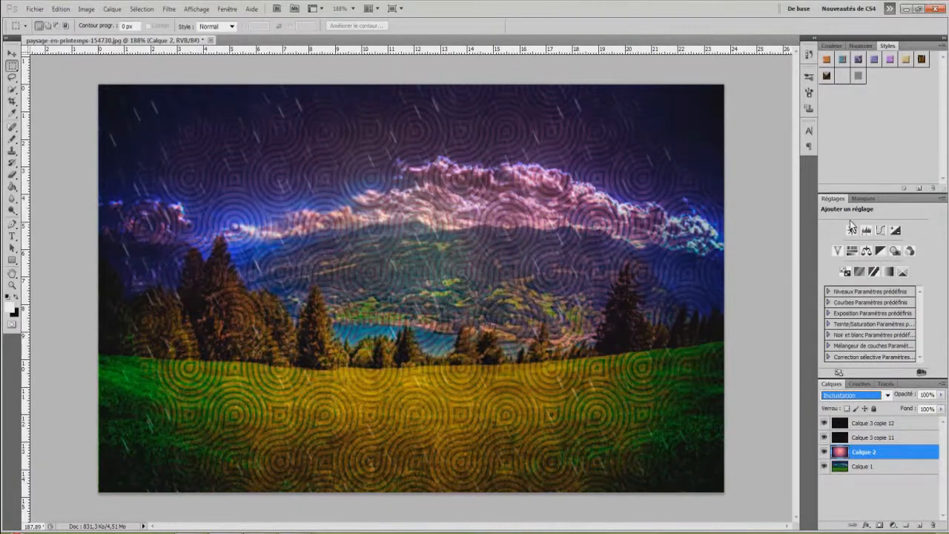
pyautogui.click(941, 394)
pyautogui.moveTo(937, 409); pyautogui.dragTo(902, 403)
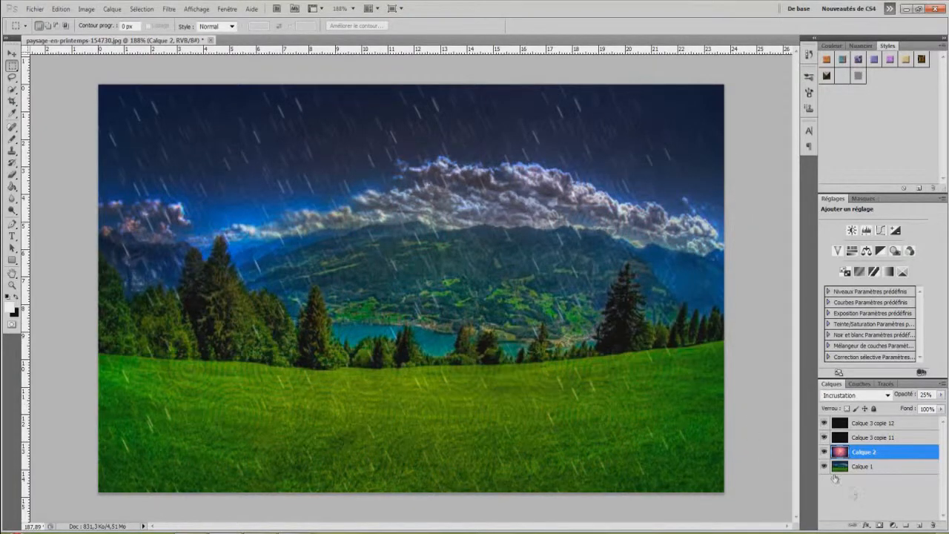
# - Hide Calque 1 briefly to view the blended texture without the landscape, and show it again
pyautogui.click(825, 466)
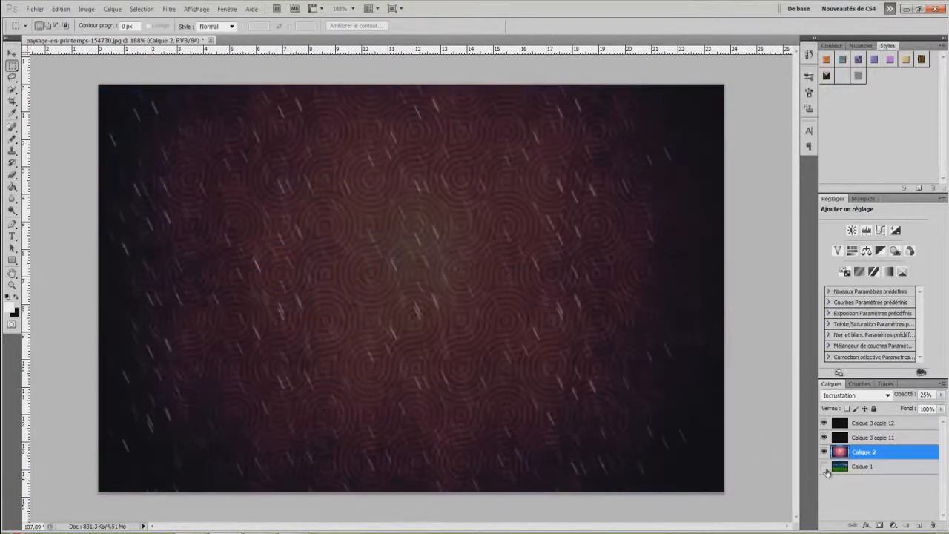
pyautogui.click(826, 467)
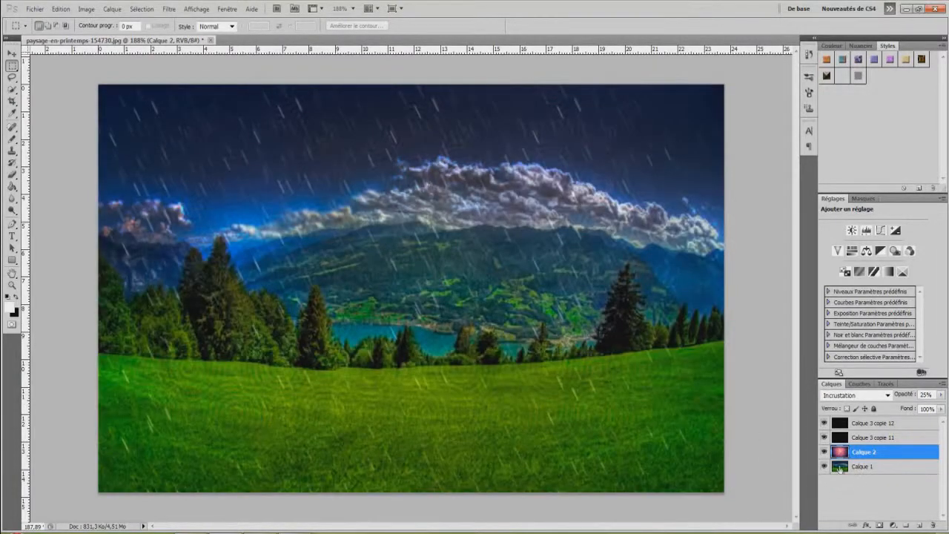
pyautogui.hotkey('alt', 'Tab')
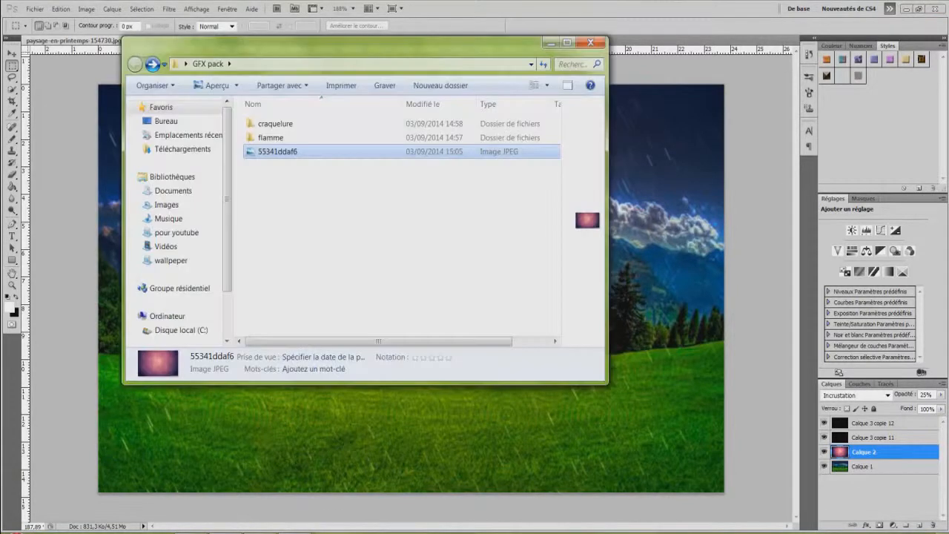
pyautogui.hotkey('alt', 'Tab')
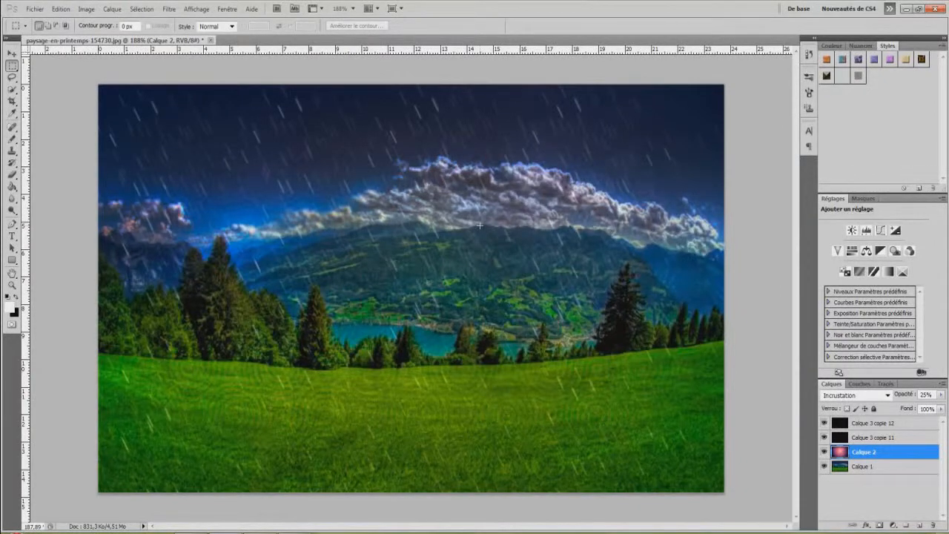
# - Examine the finished landscape with its rain and texture blend at different magnifications, with no layer selected
pyautogui.scroll(-5, 525, 220)
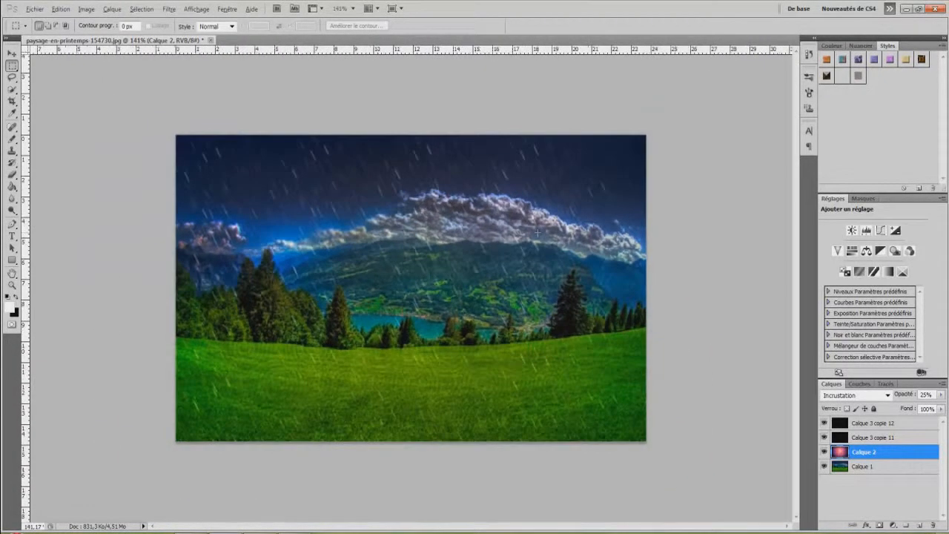
pyautogui.scroll(3, 539, 244)
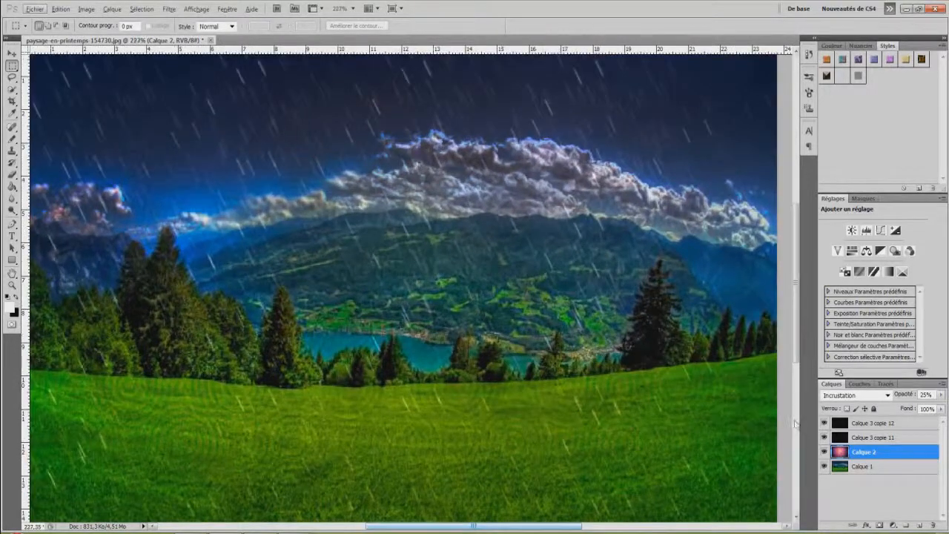
pyautogui.scroll(-3, 532, 334)
pyautogui.scroll(4, 419, 347)
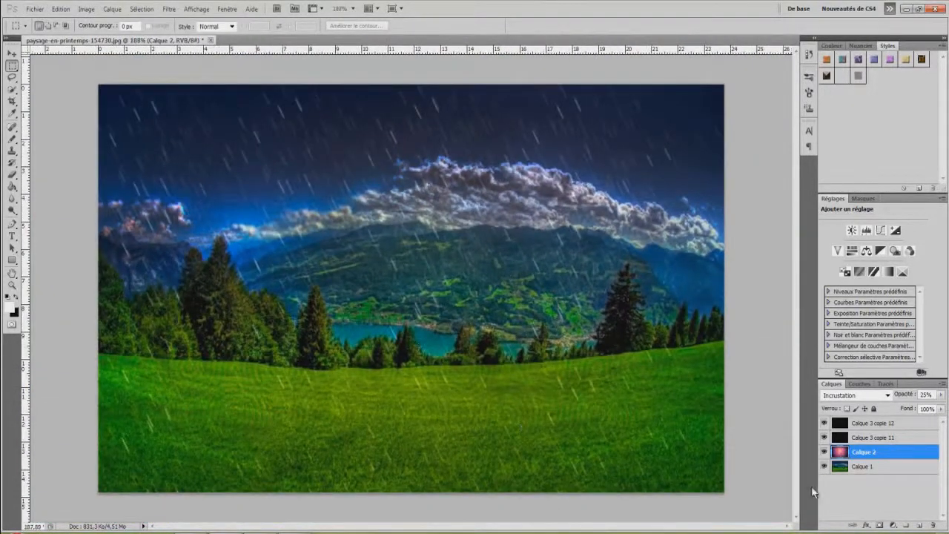
pyautogui.click(871, 490)
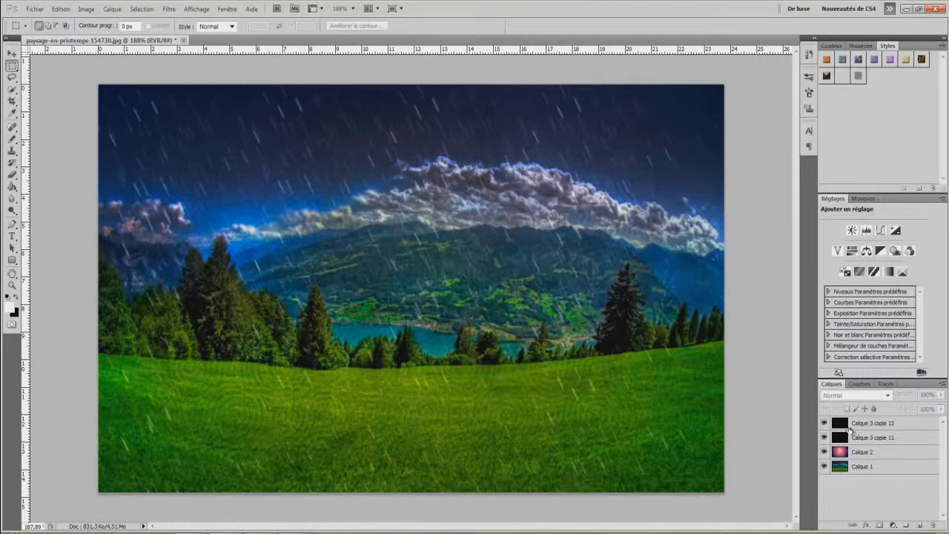
pyautogui.scroll(-1, 549, 272)
pyautogui.scroll(2, 548, 272)
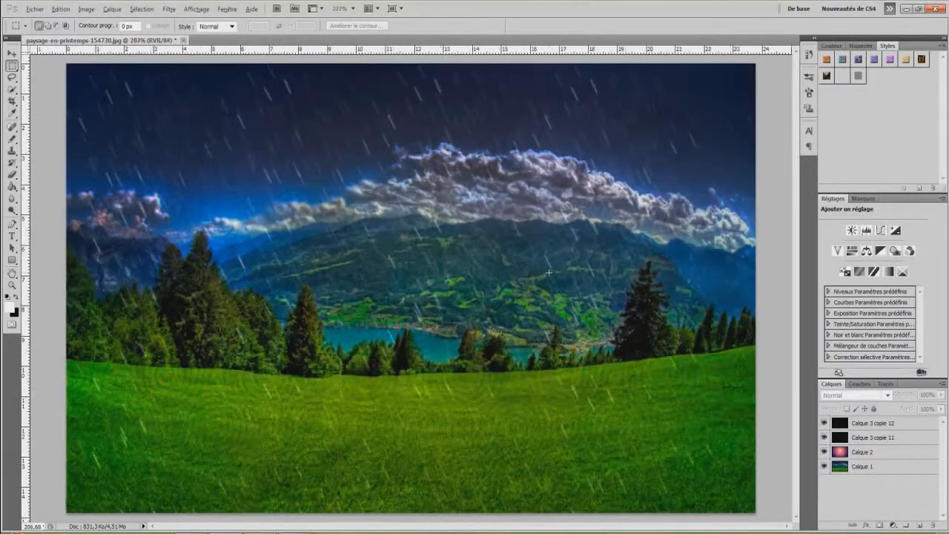
pyautogui.scroll(-1, 553, 278)
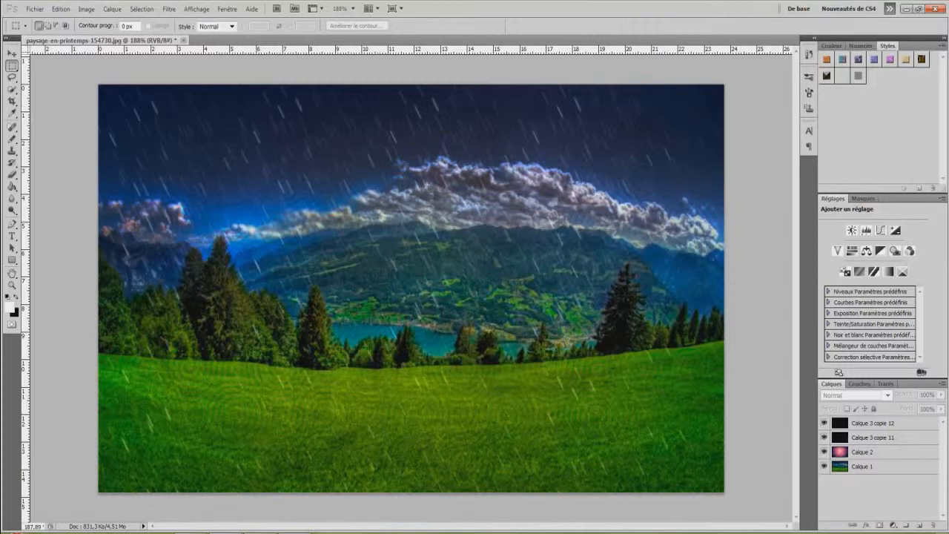
pyautogui.moveTo(294, 531)
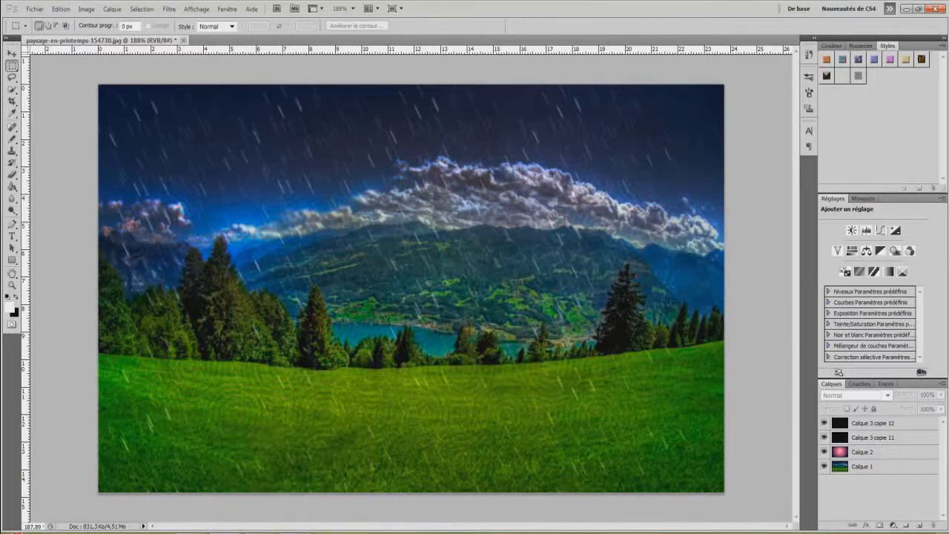